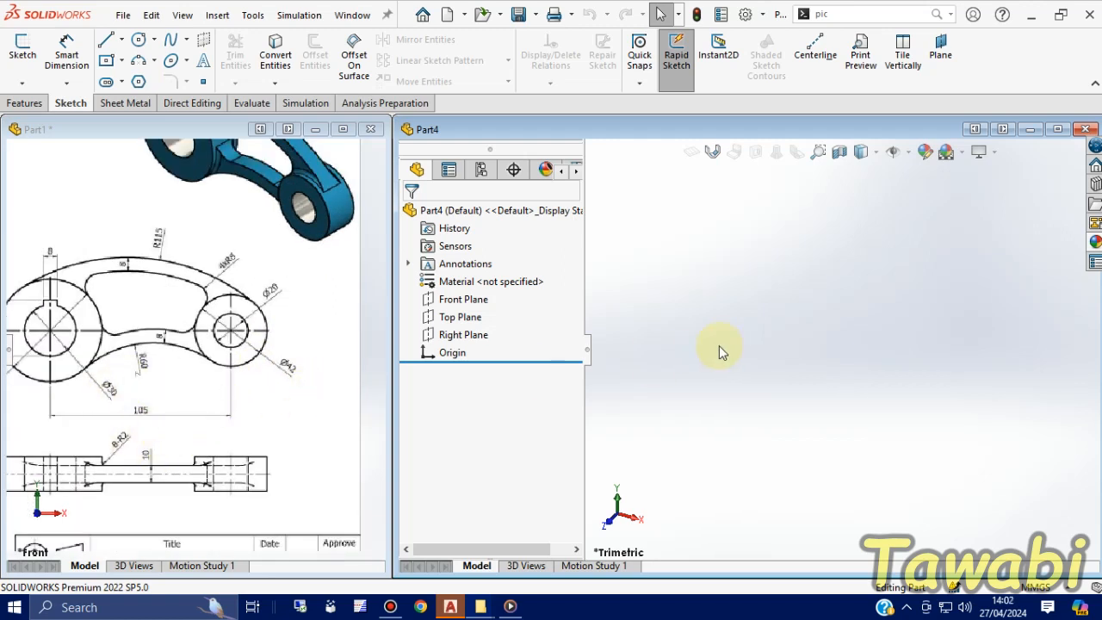
- Start a sketch on the Front Plane and draw a 60 mm diameter circle centred on the origin
click(464, 299)
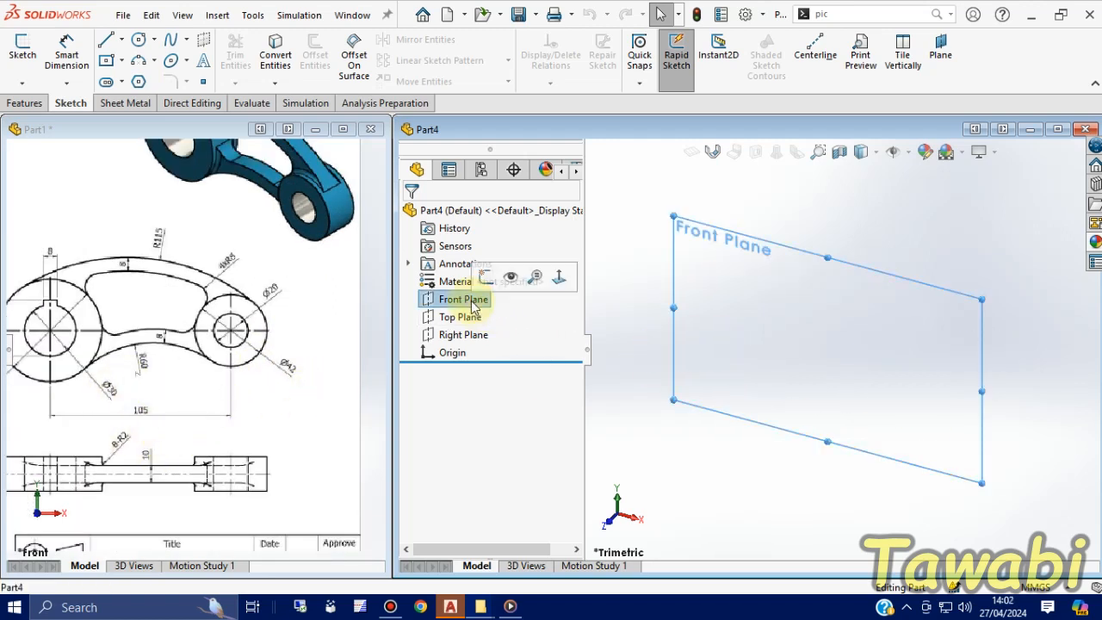
click(493, 279)
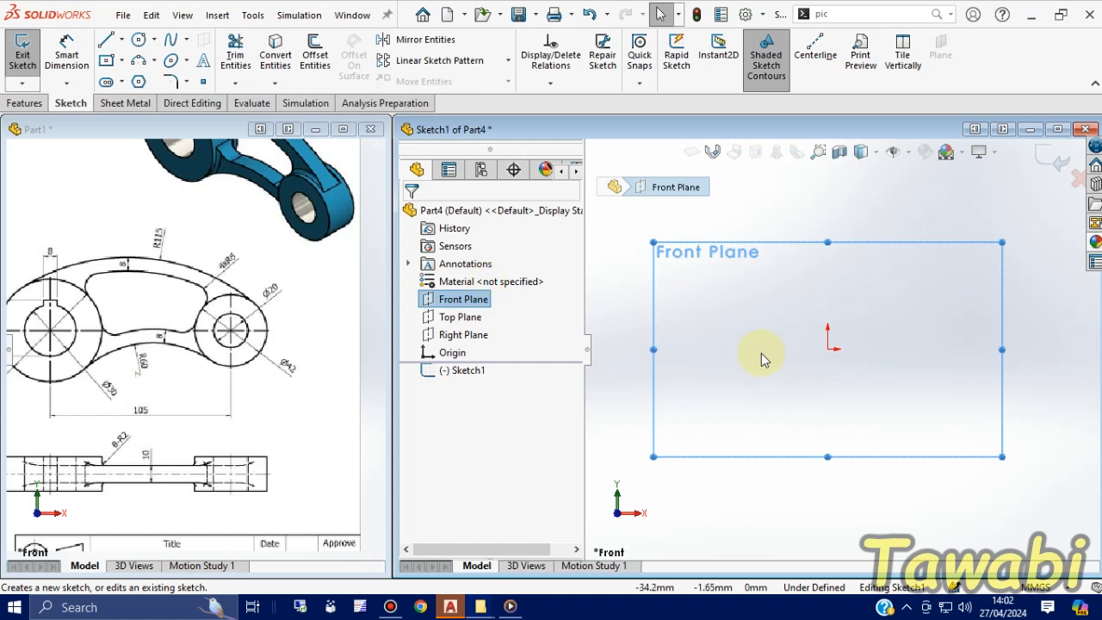
click(138, 40)
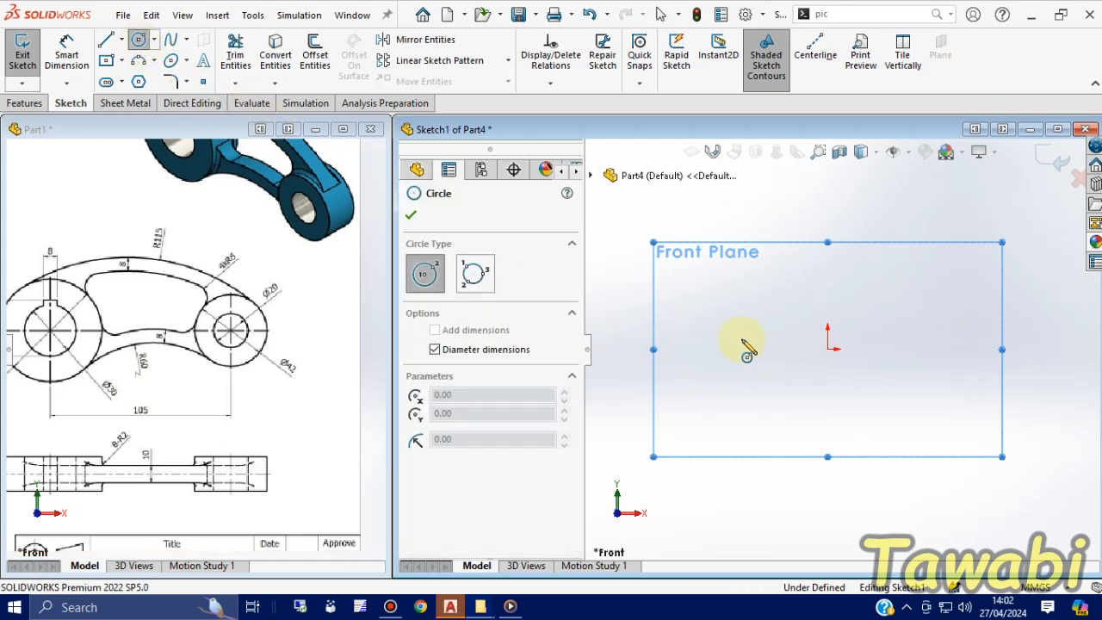
click(827, 349)
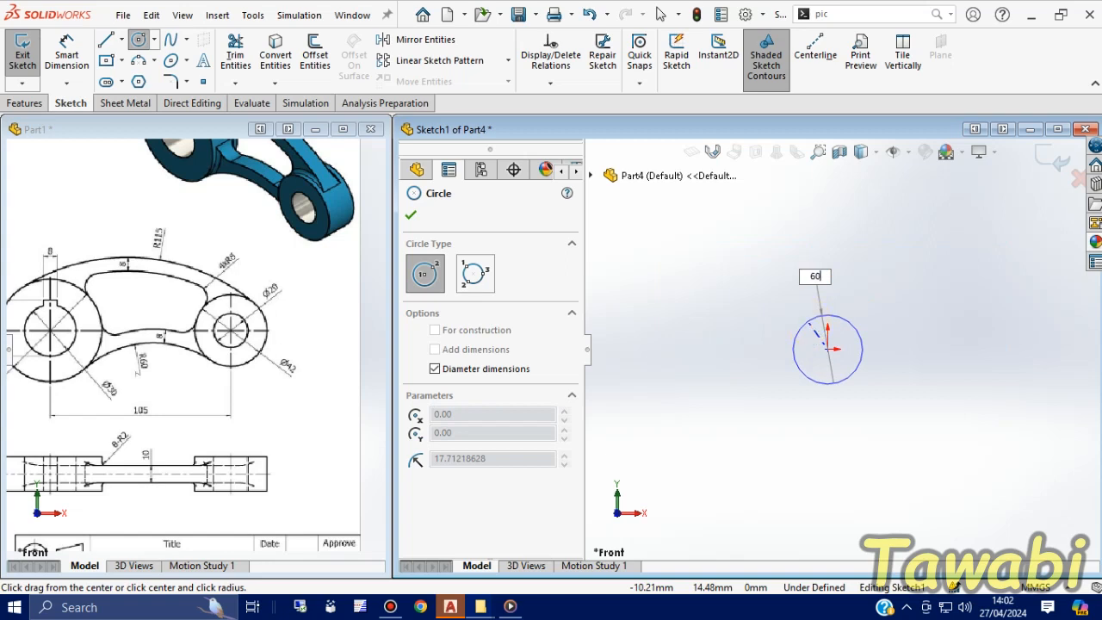
text(60)
key(Return)
key(Escape)
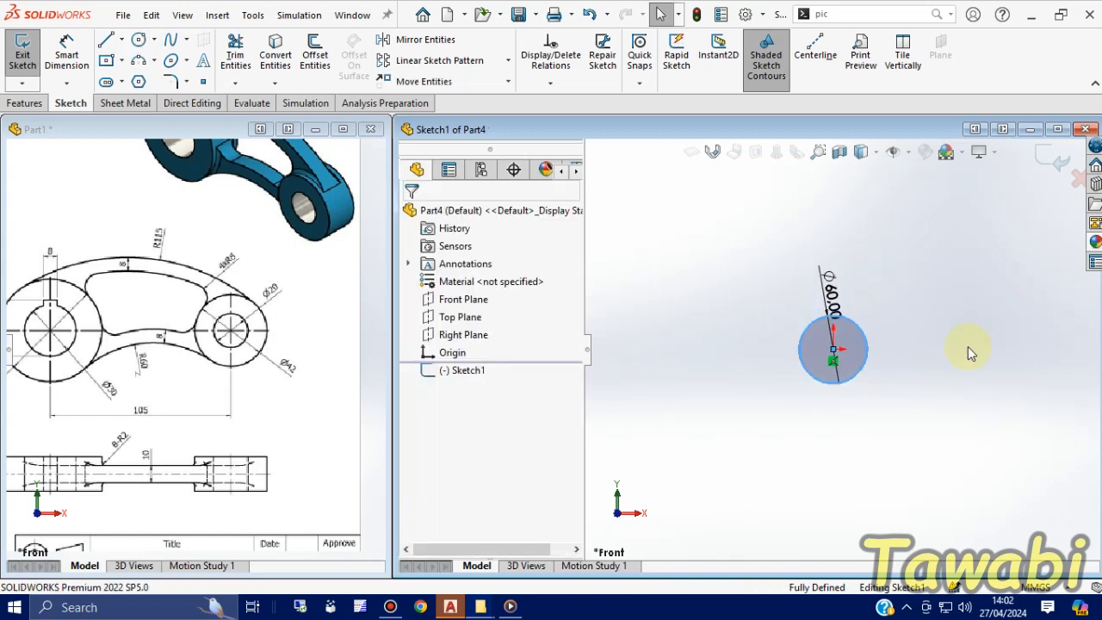
- Draw a 42 mm diameter circle centred about 66 mm to the right of the origin, level with it
scroll(968, 346, down, 3)
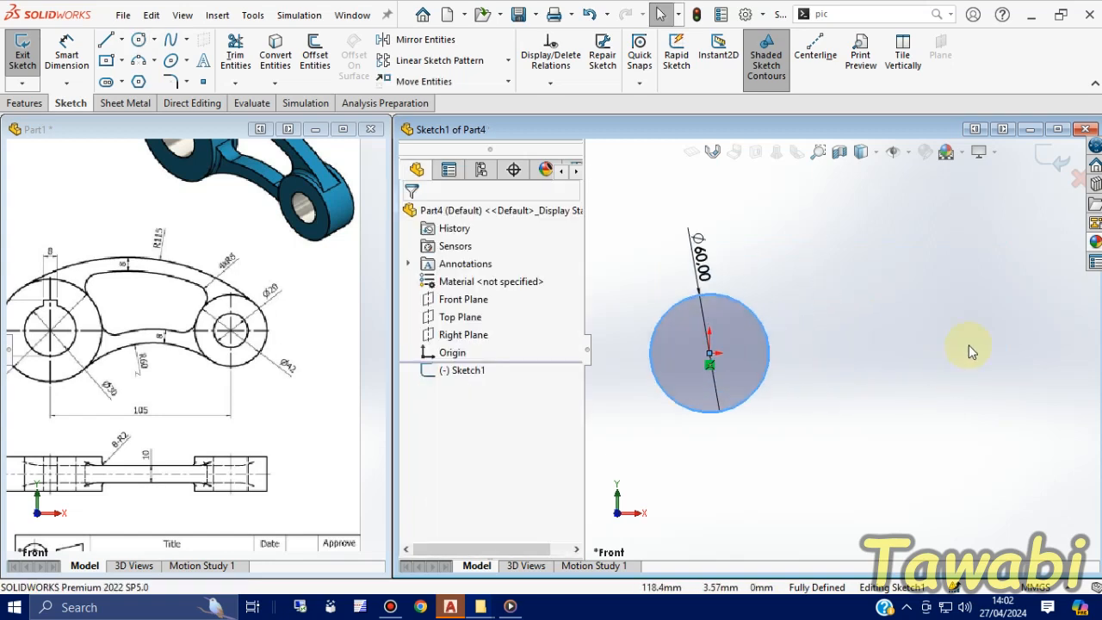
click(137, 43)
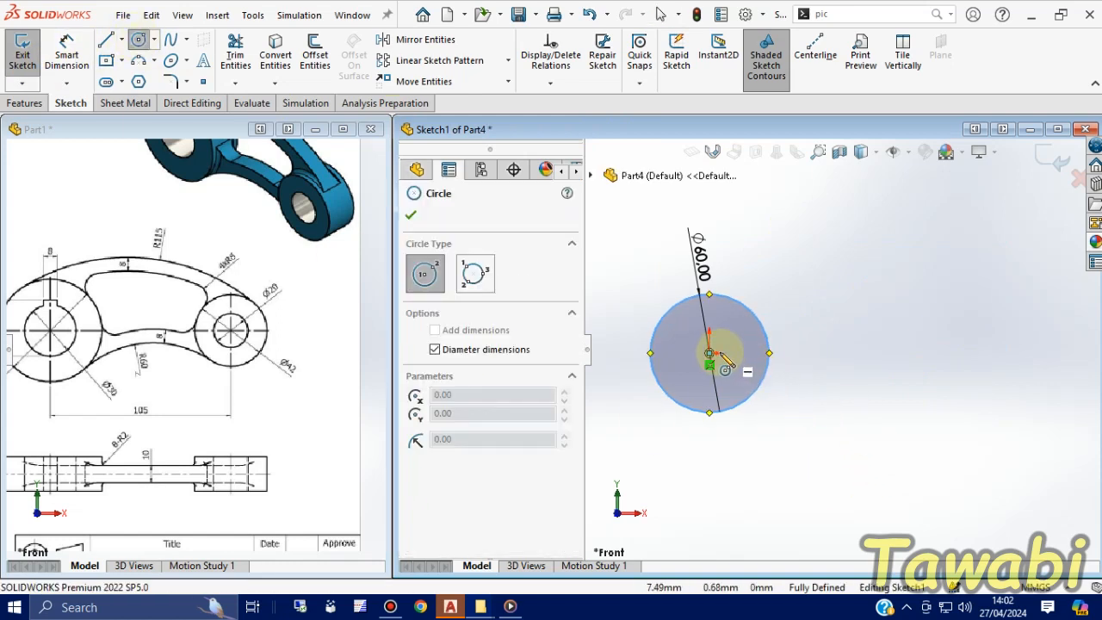
click(841, 353)
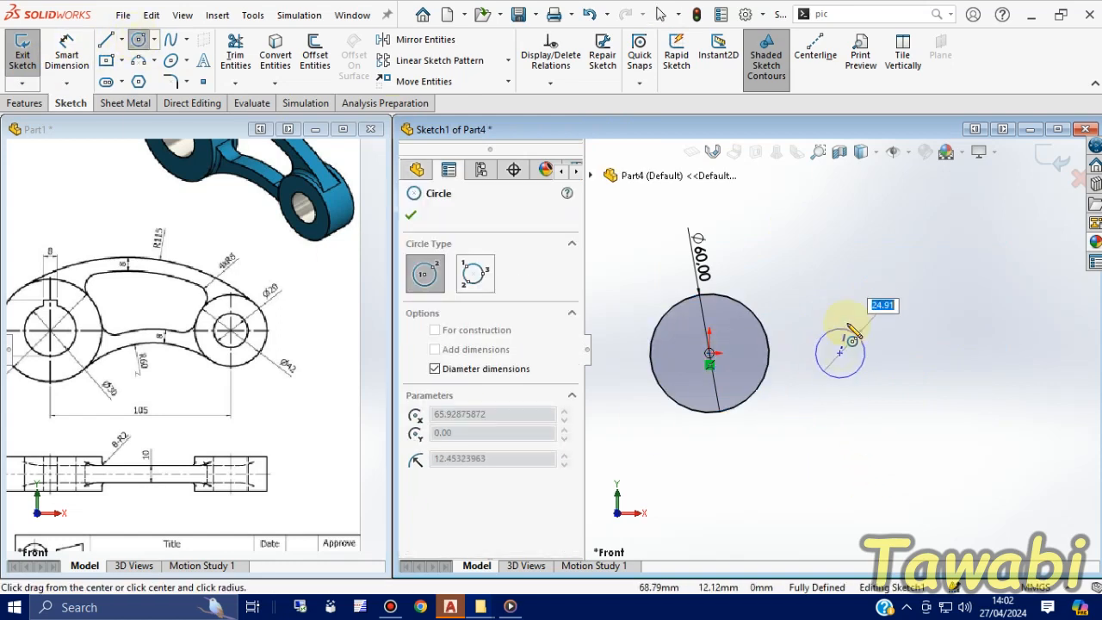
text(42)
key(Return)
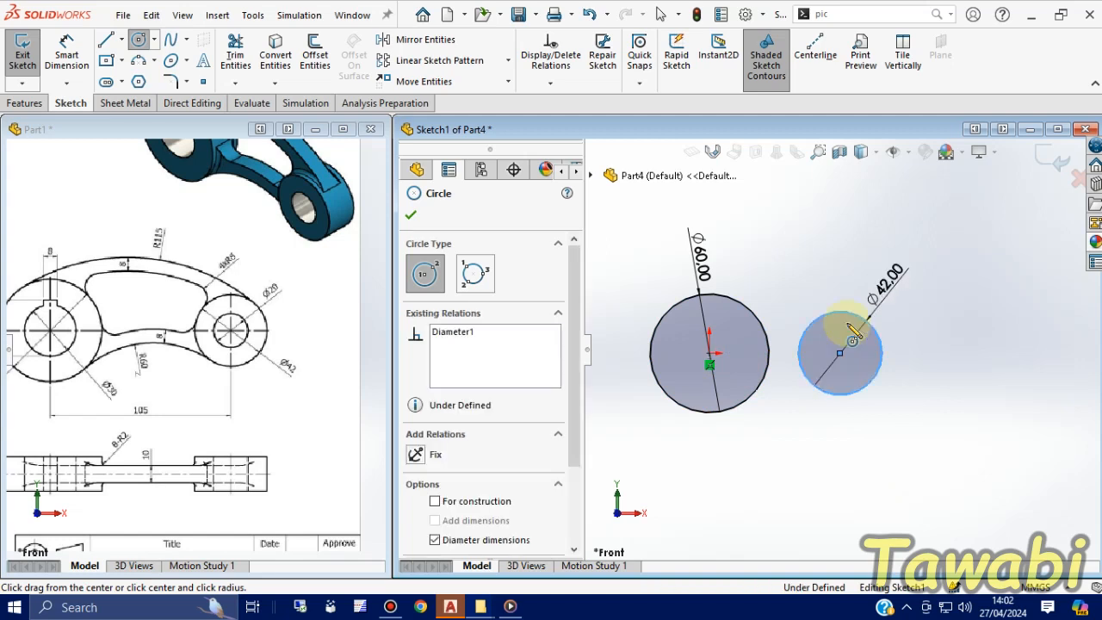
key(Escape)
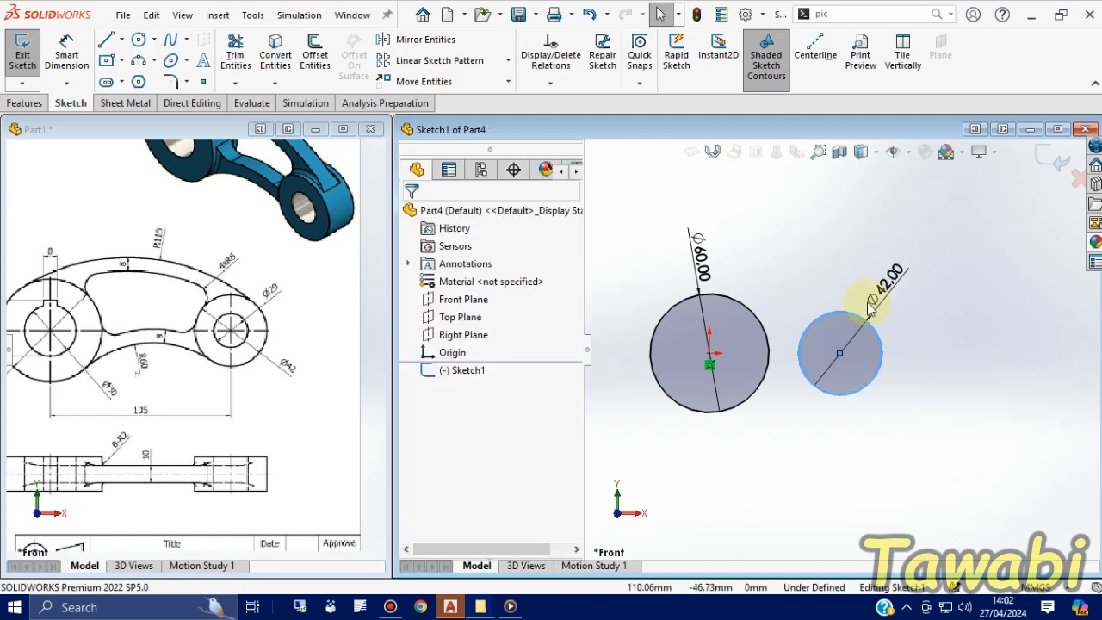
- Dimension the distance between the two circles' centres as 105 mm
click(69, 52)
click(702, 412)
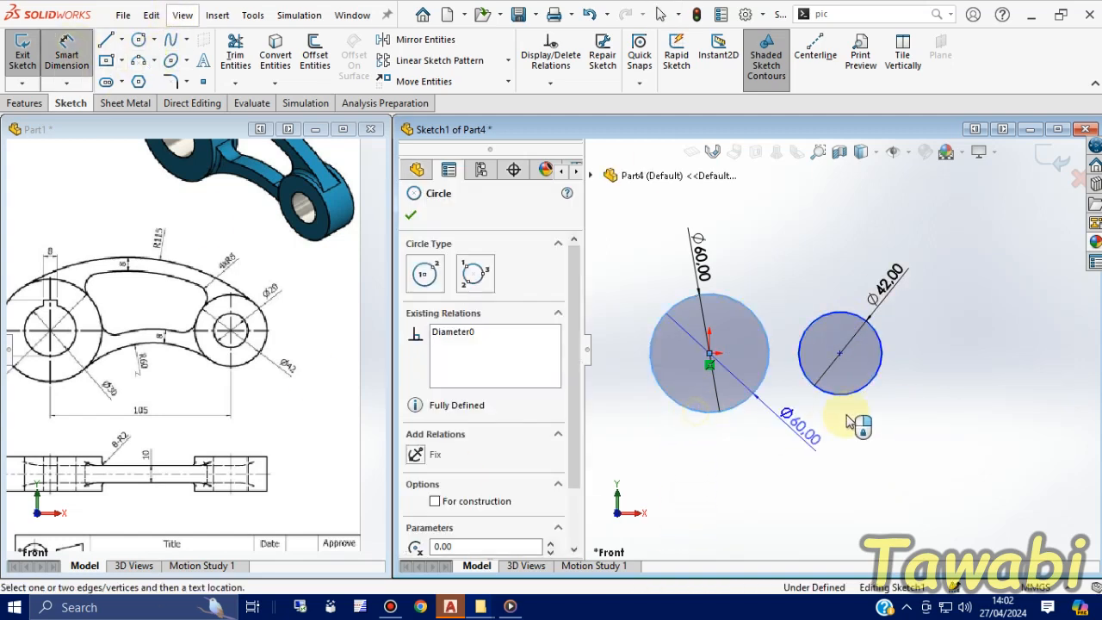
click(868, 398)
click(816, 503)
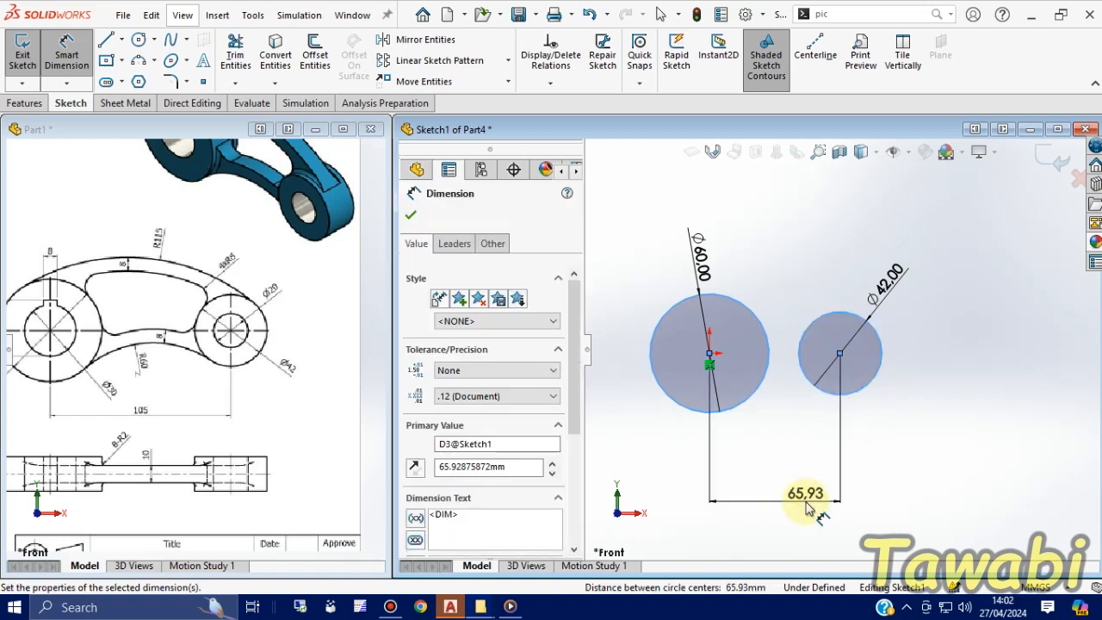
text(105)
key(Return)
key(Escape)
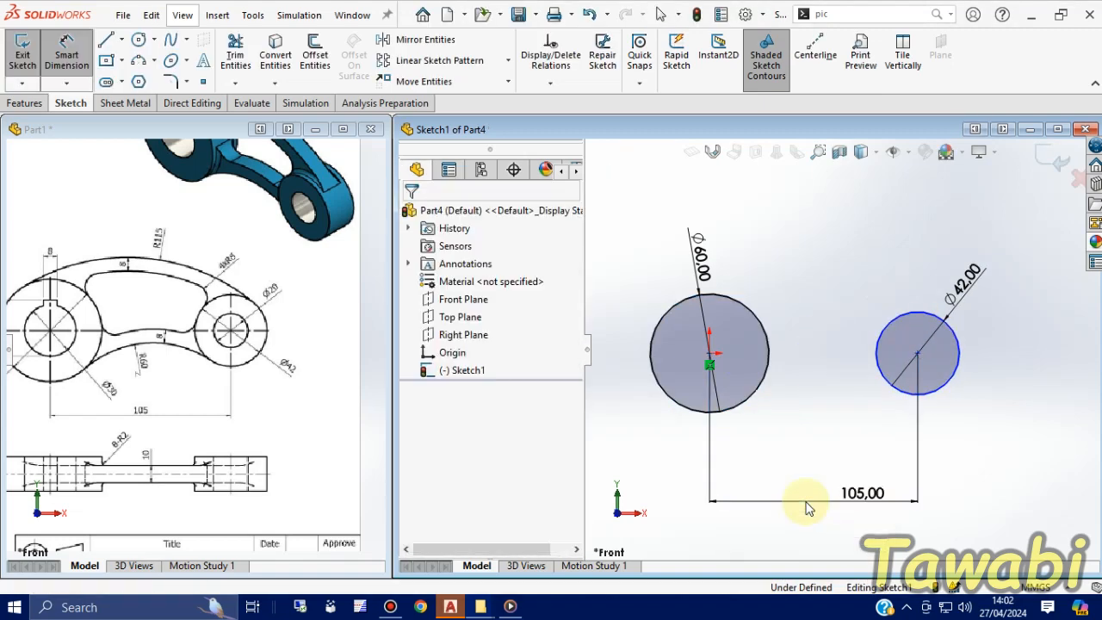
key(Escape)
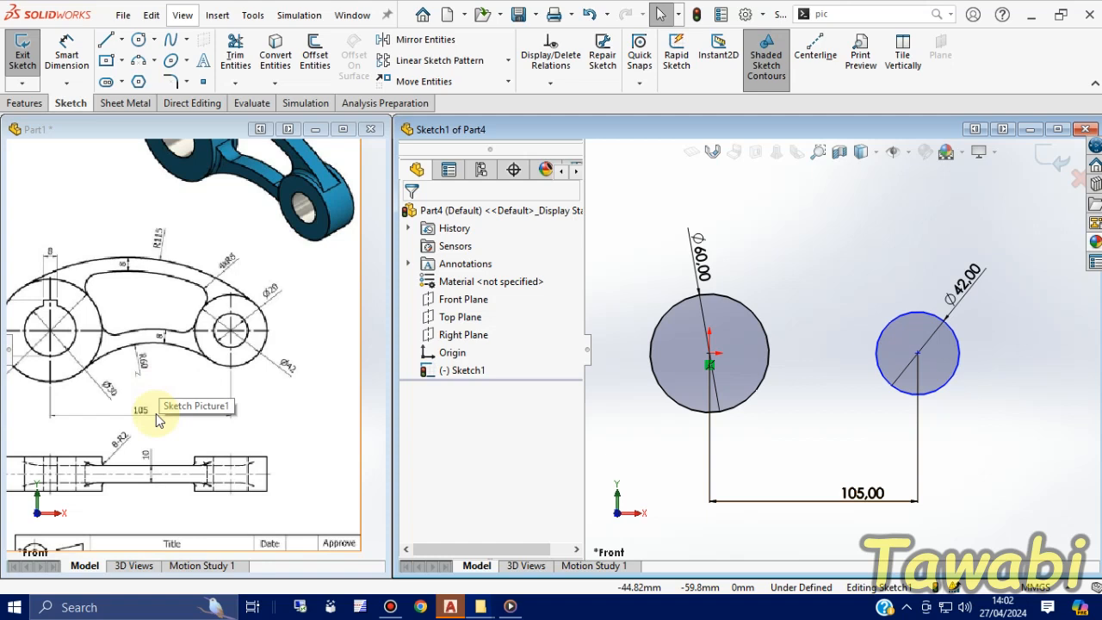
- Draw a three-point arc of about 144 mm radius bulging upward from the large circle's upper edge to the small circle's upper edge
scroll(69, 267, down, 2)
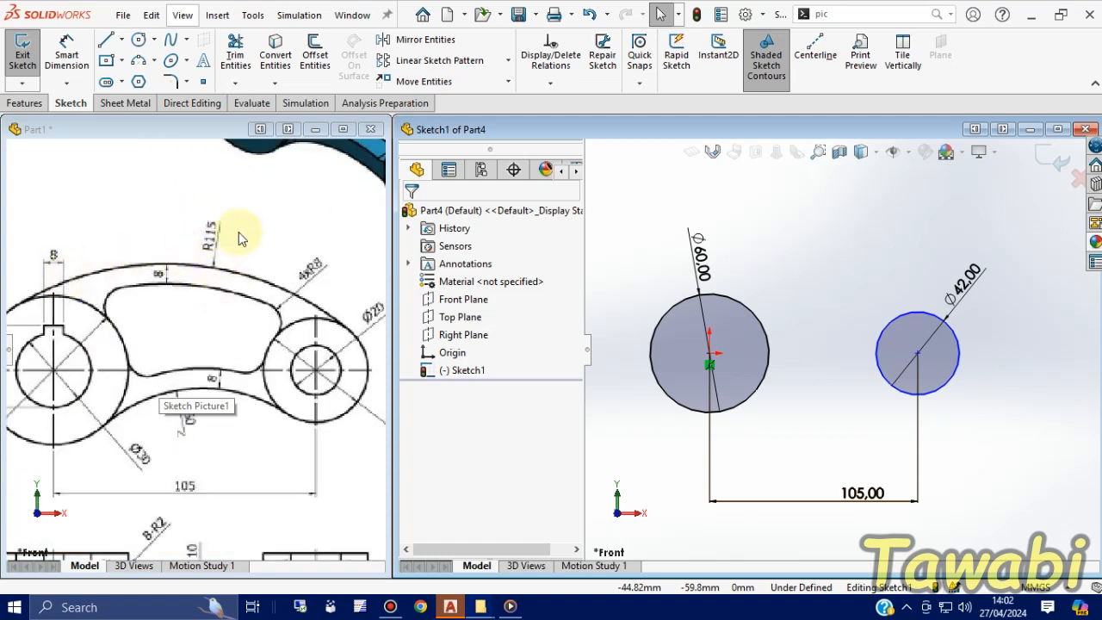
click(155, 62)
click(155, 118)
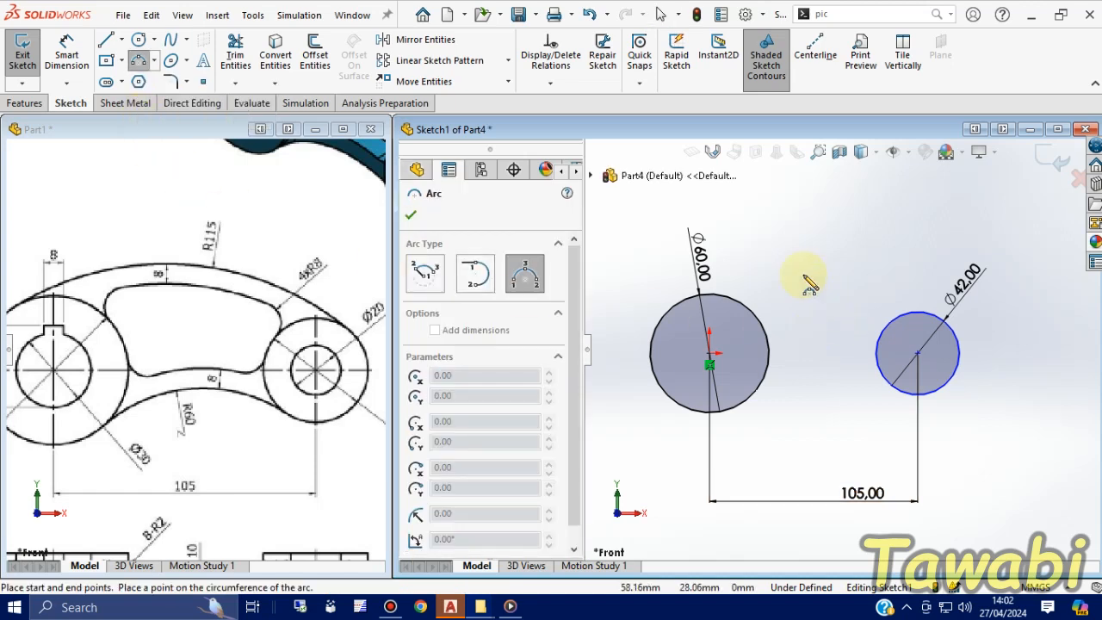
click(685, 305)
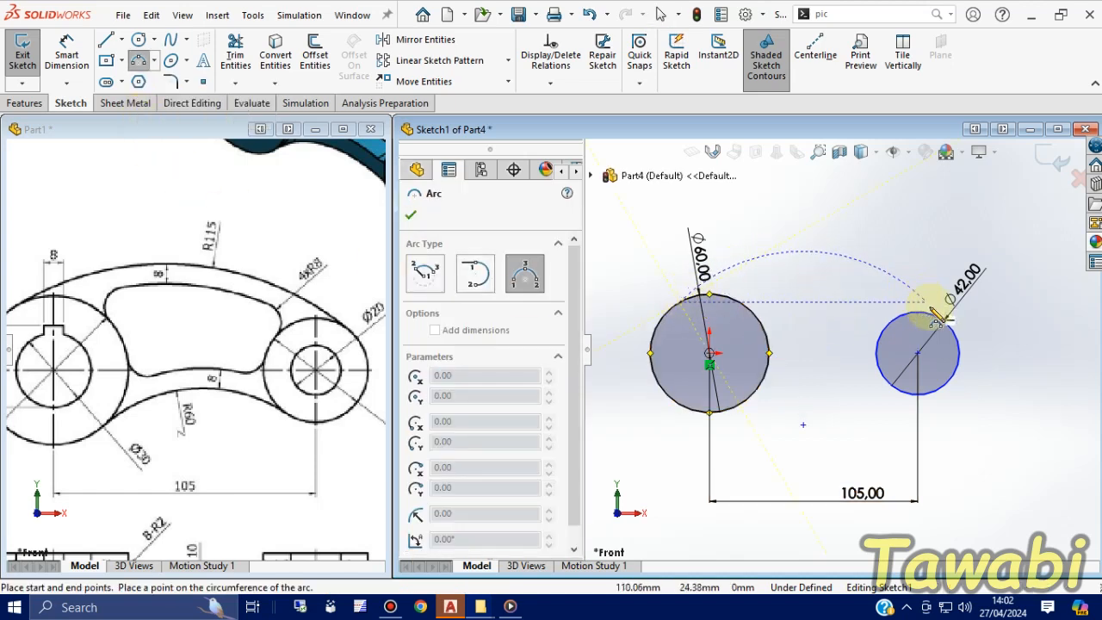
scroll(941, 328, down, 2)
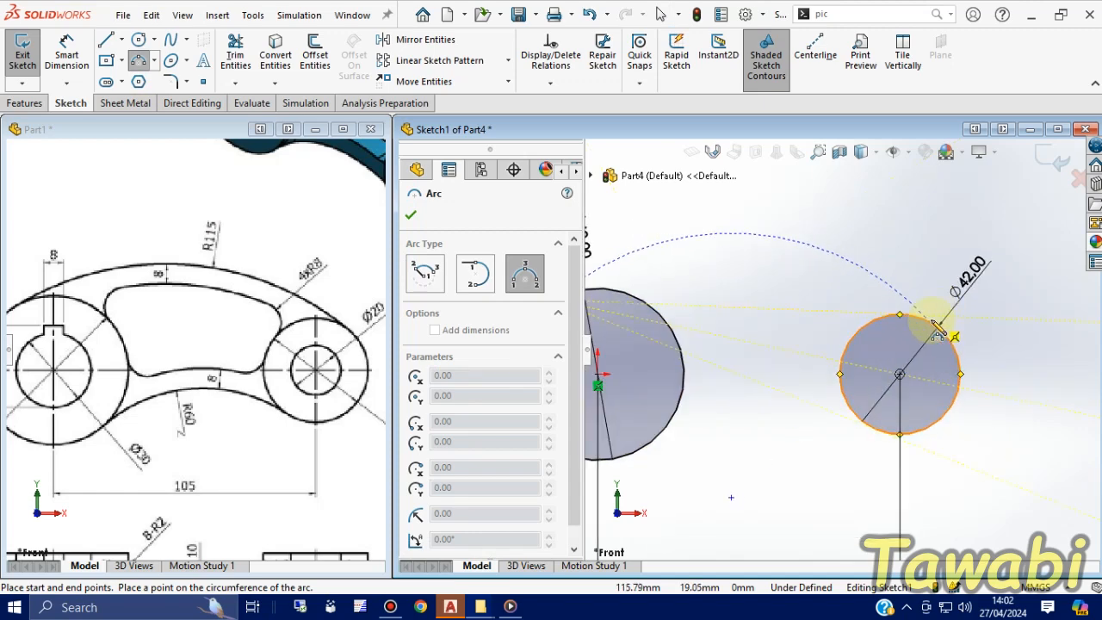
click(937, 326)
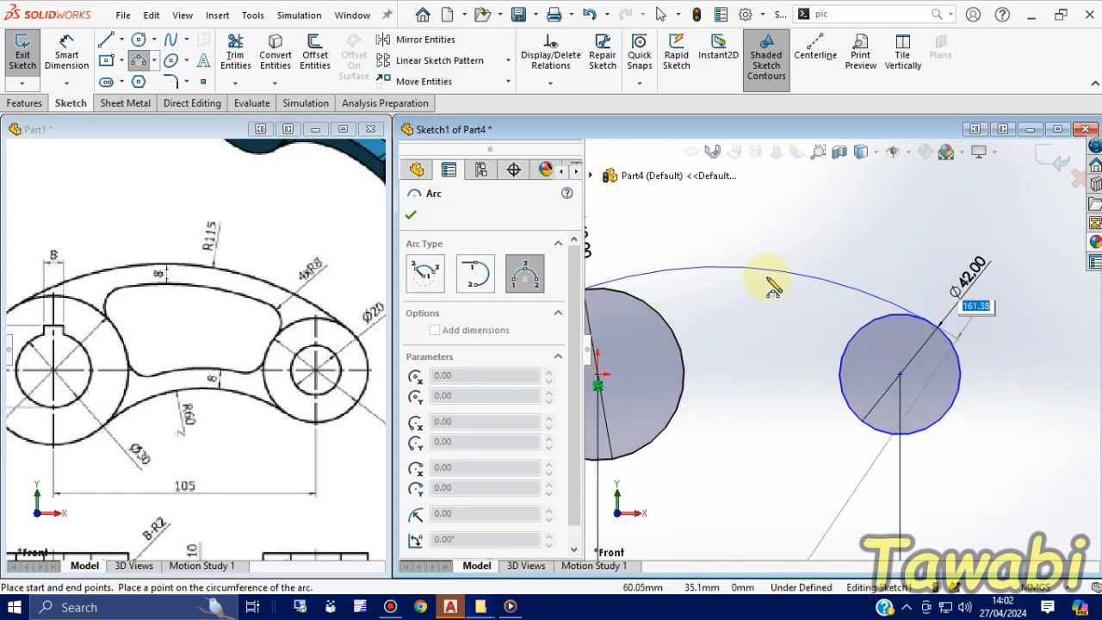
click(776, 280)
key(Escape)
scroll(797, 353, up, 1)
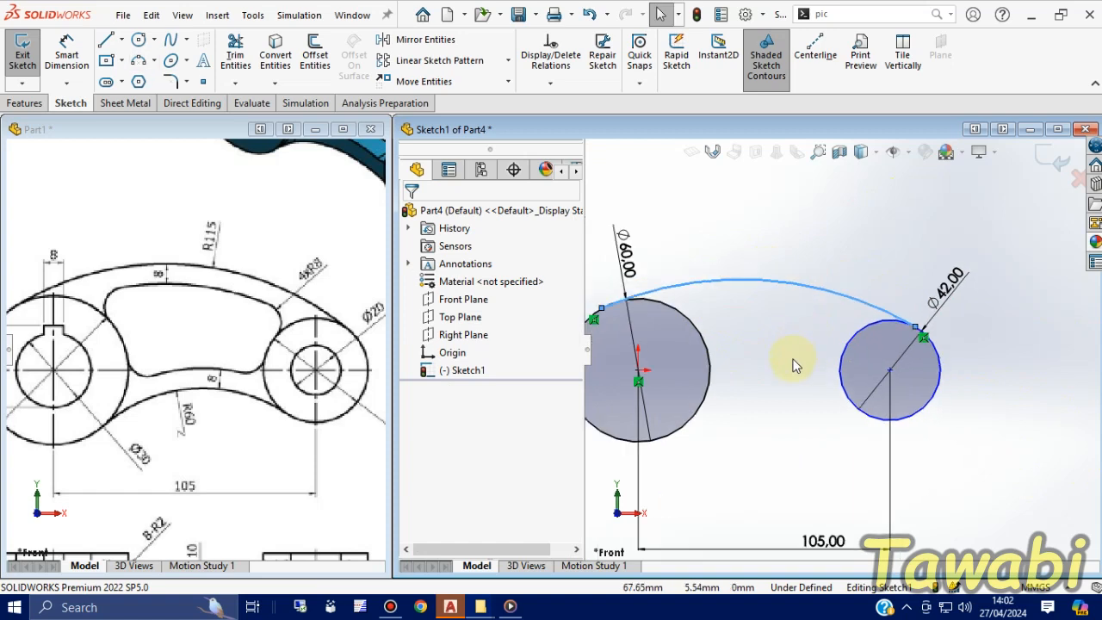
scroll(937, 345, down, 2)
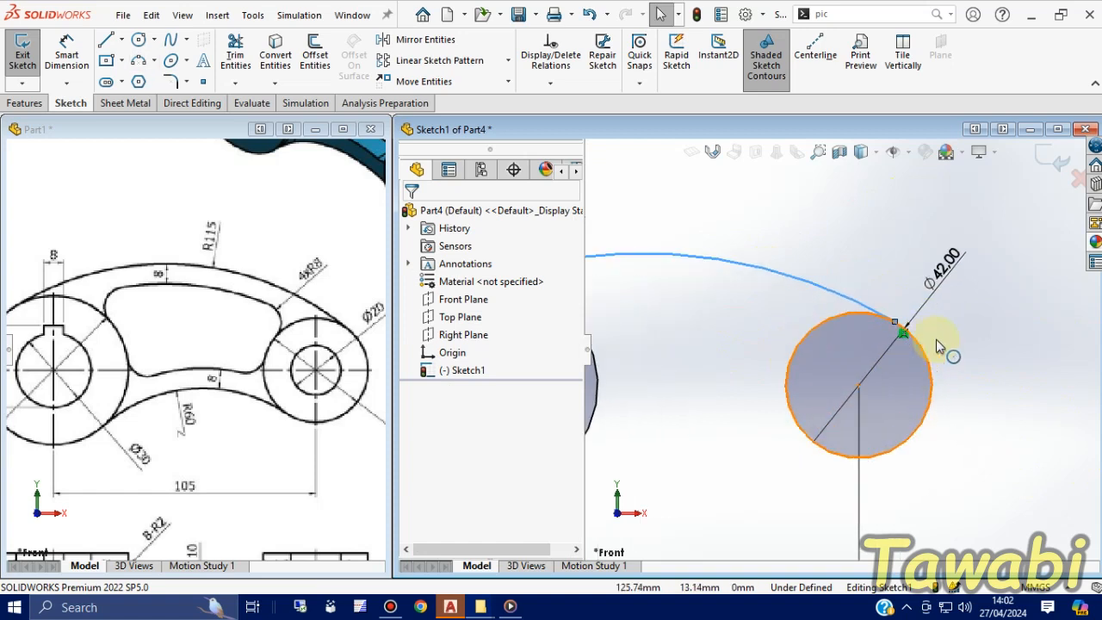
- Add a radius dimension to the upper arc, try a value of 115 mm, and undo that value change
click(76, 53)
click(709, 256)
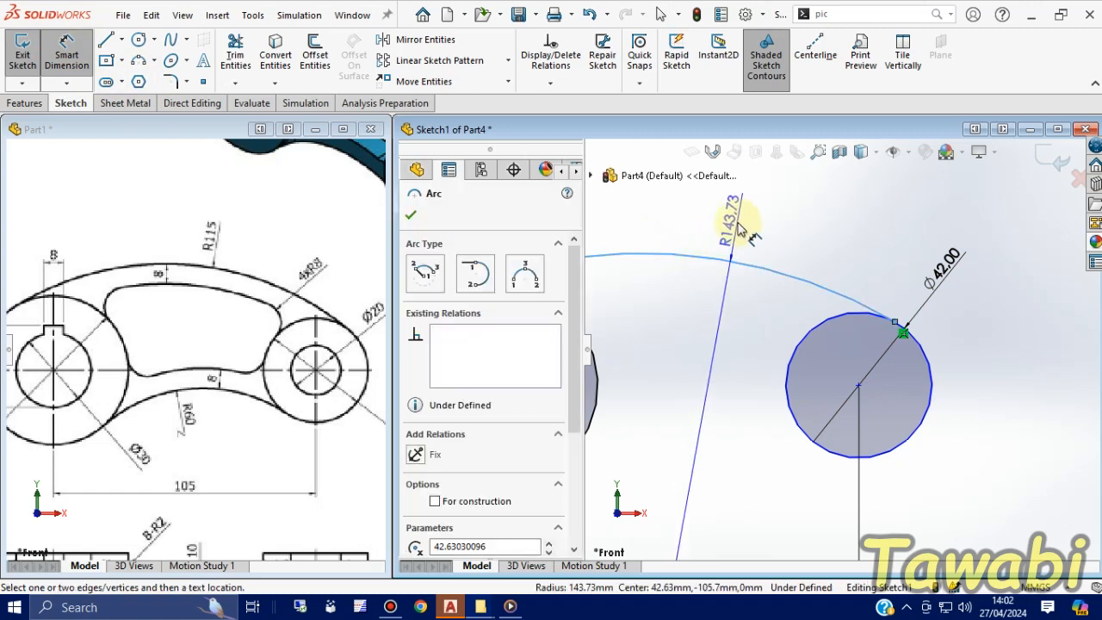
click(739, 228)
text(115)
key(Return)
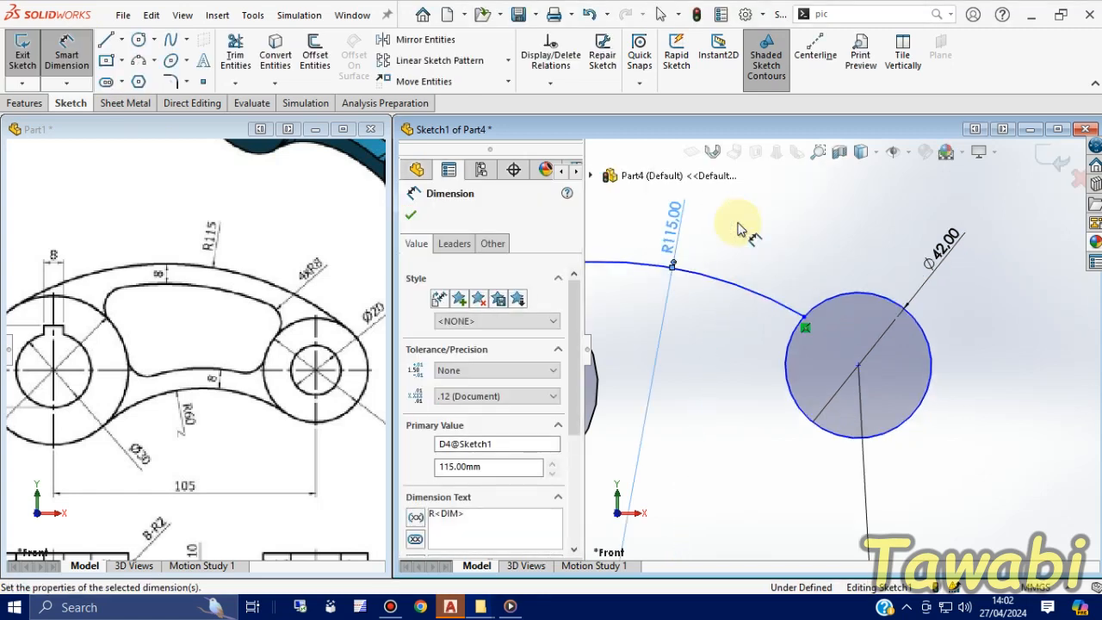
scroll(836, 254, up, 3)
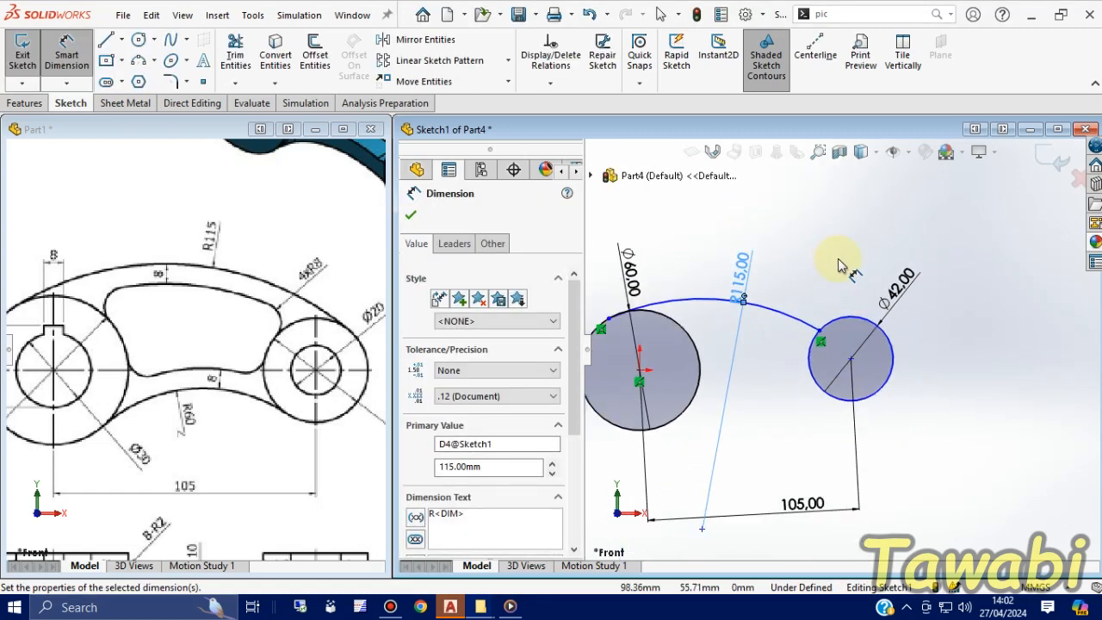
key(Escape)
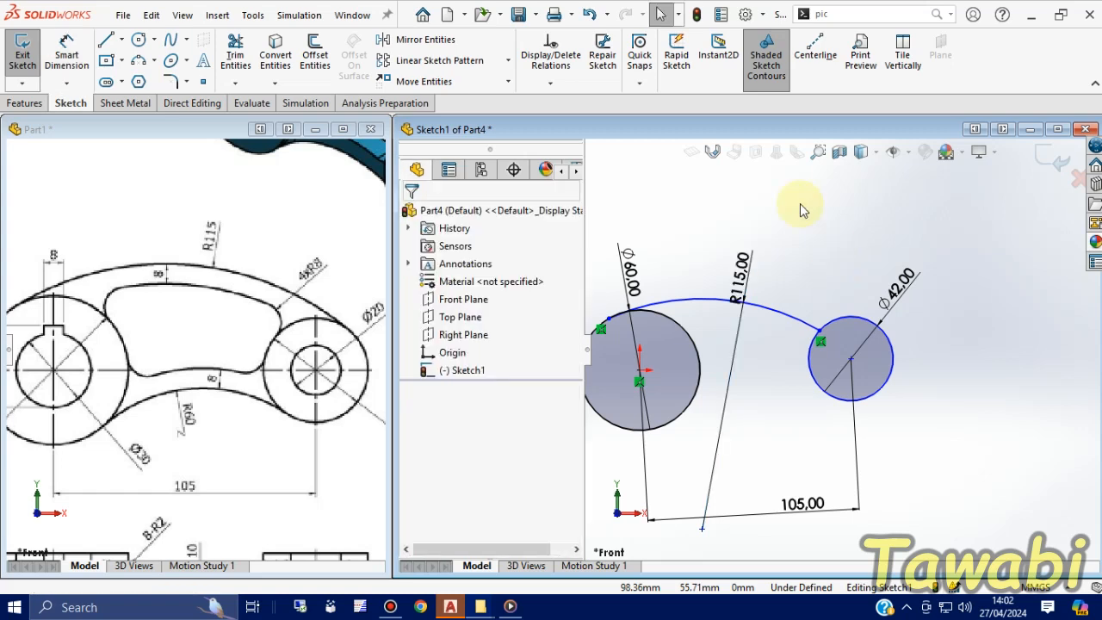
click(591, 15)
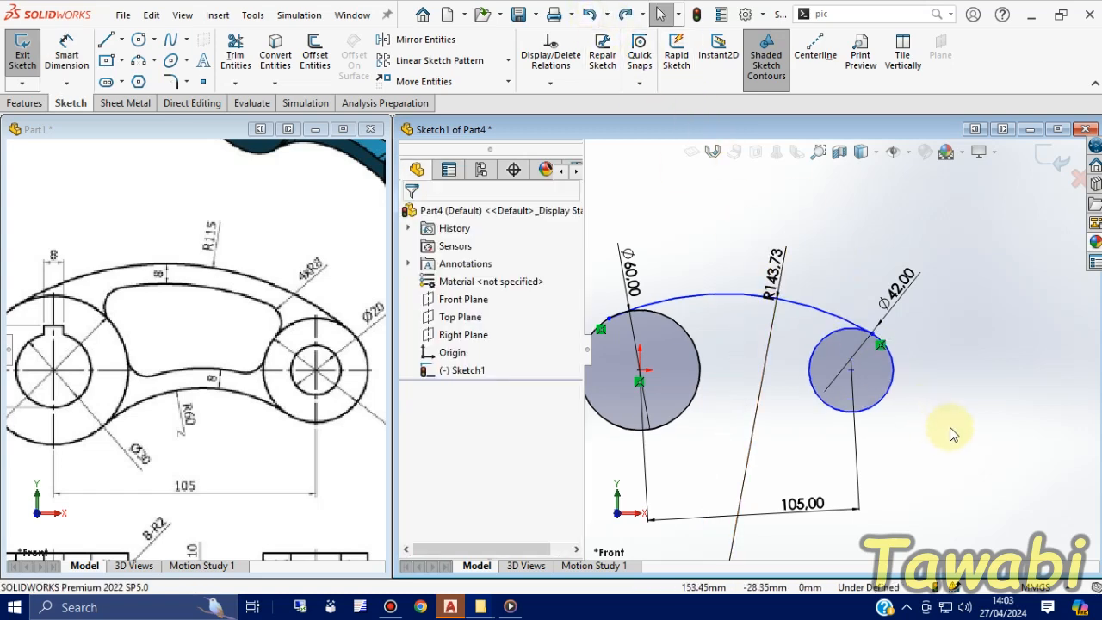
- Add a horizontal relation between the centre points of the two circles
click(642, 377)
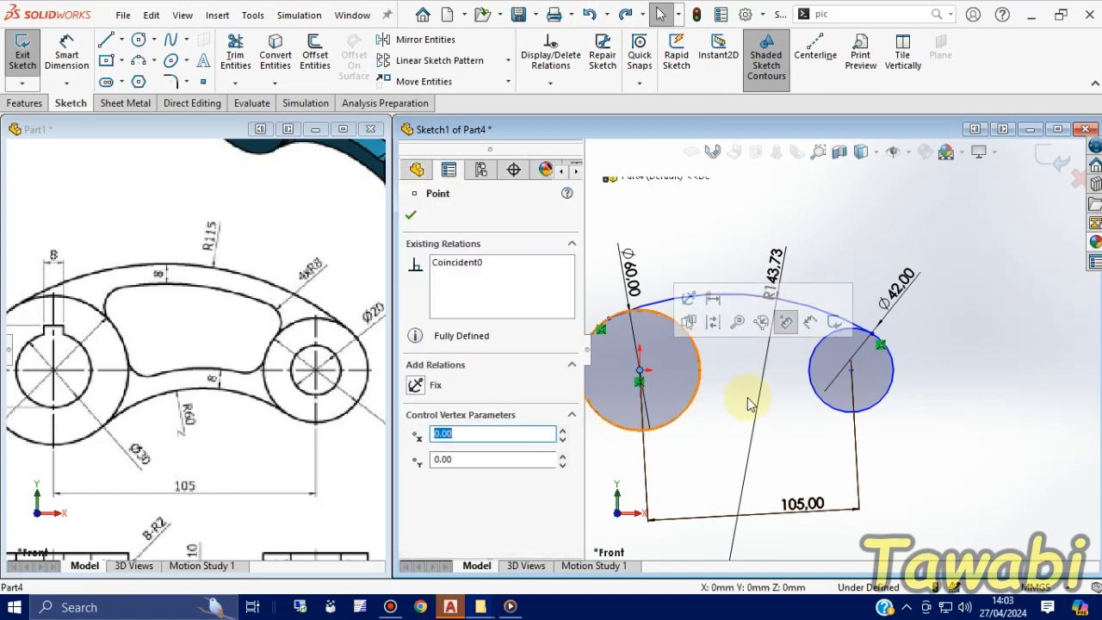
ctrl+click(853, 374)
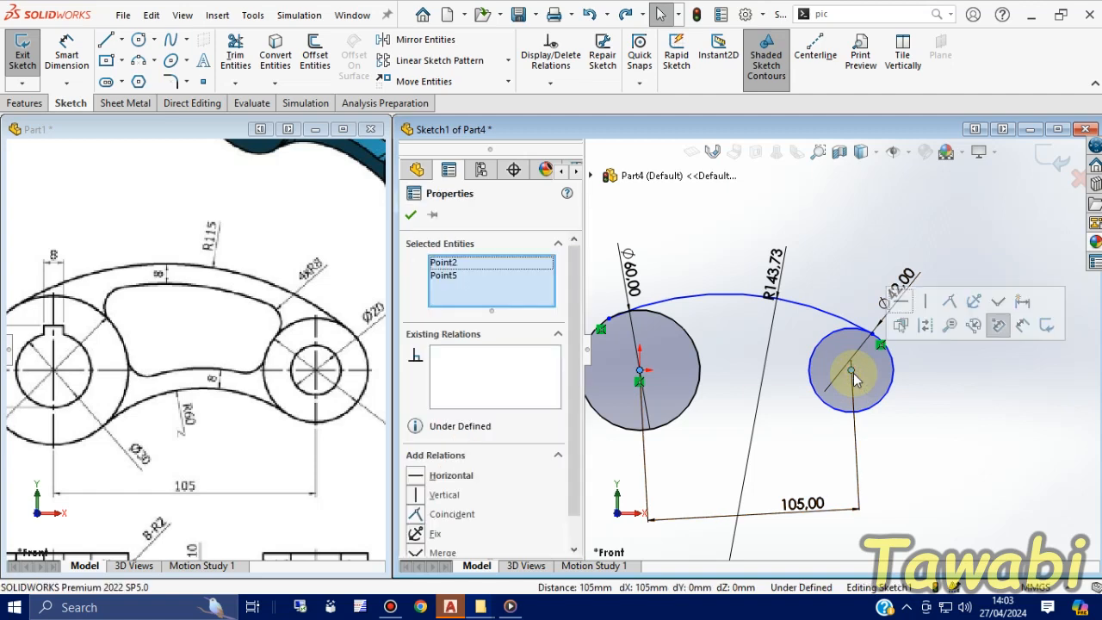
click(903, 301)
click(930, 469)
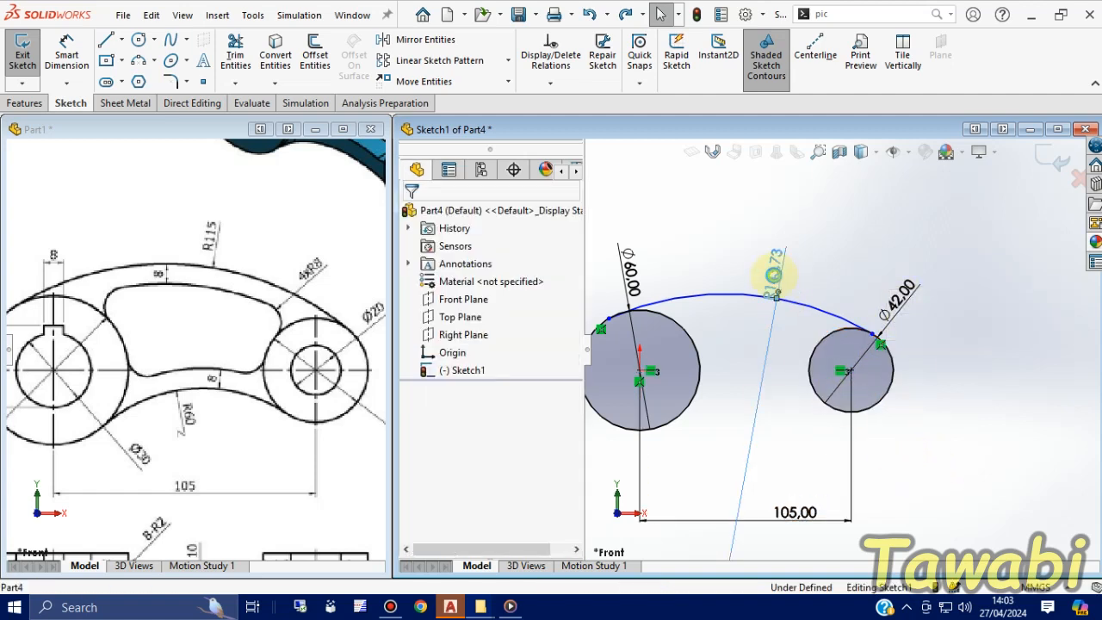
- Set the upper arc's radius dimension to 115 mm
double_click(775, 263)
text(115)
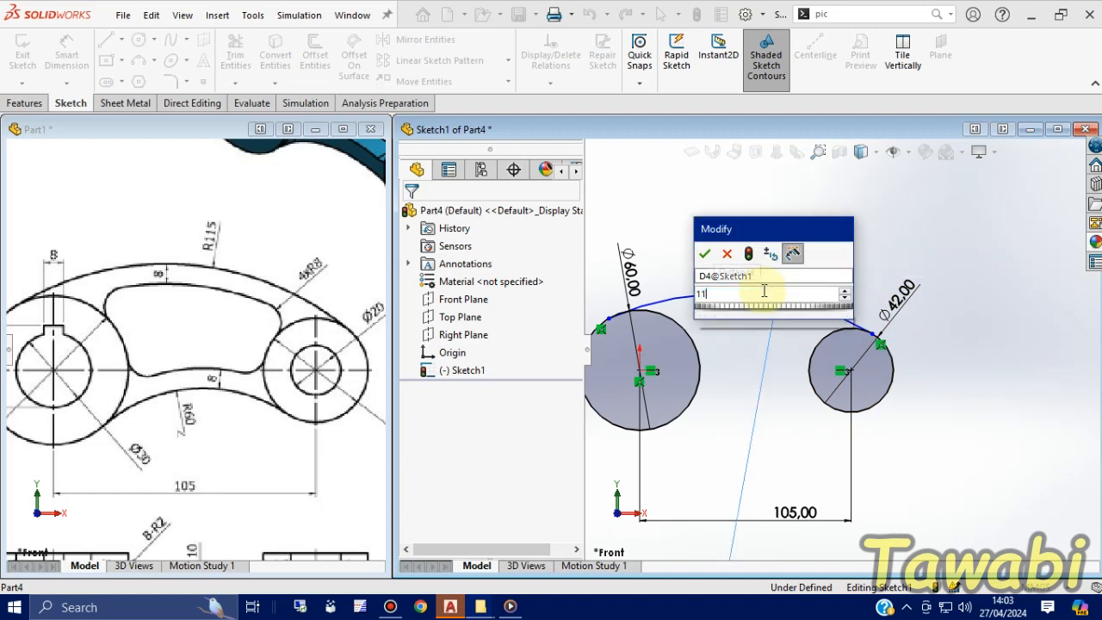
key(Return)
click(948, 452)
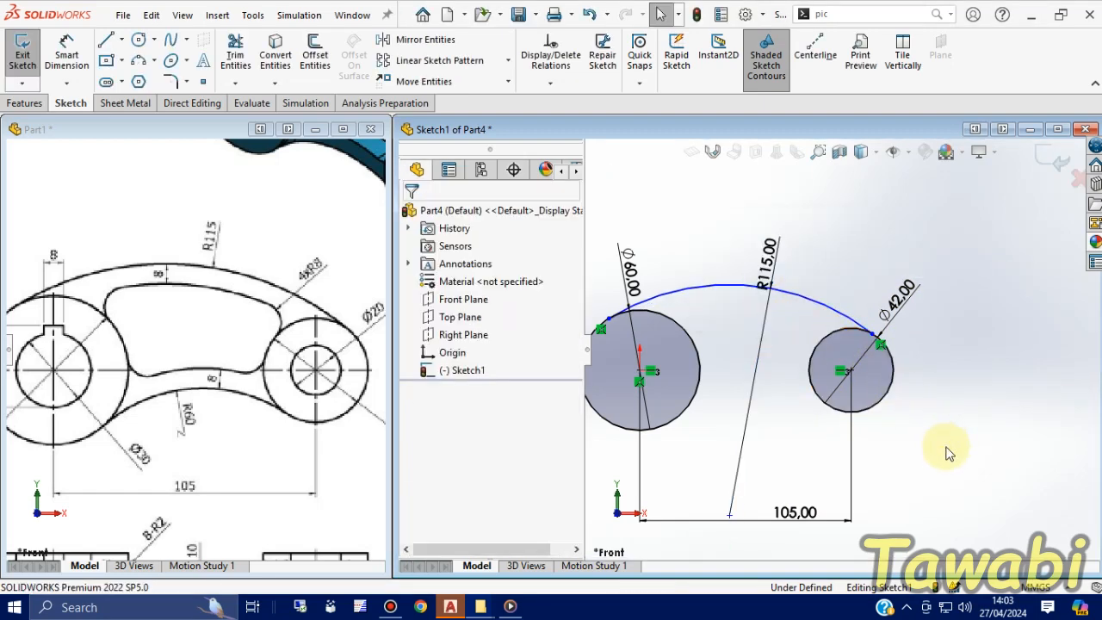
- Make the upper arc tangent to the 42 mm circle
scroll(819, 345, down, 3)
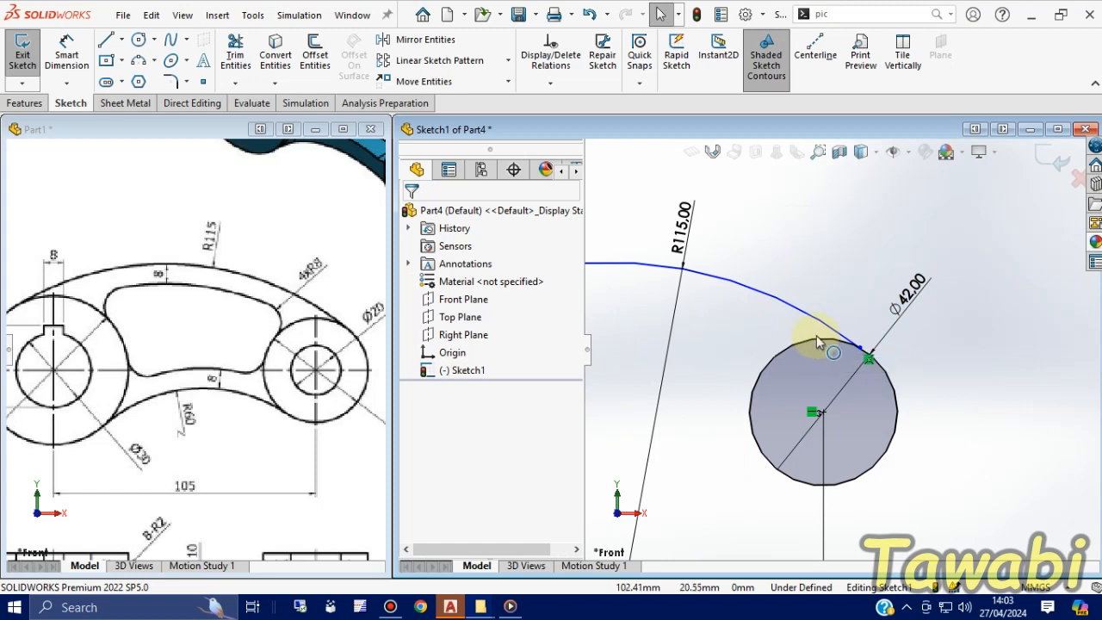
click(814, 340)
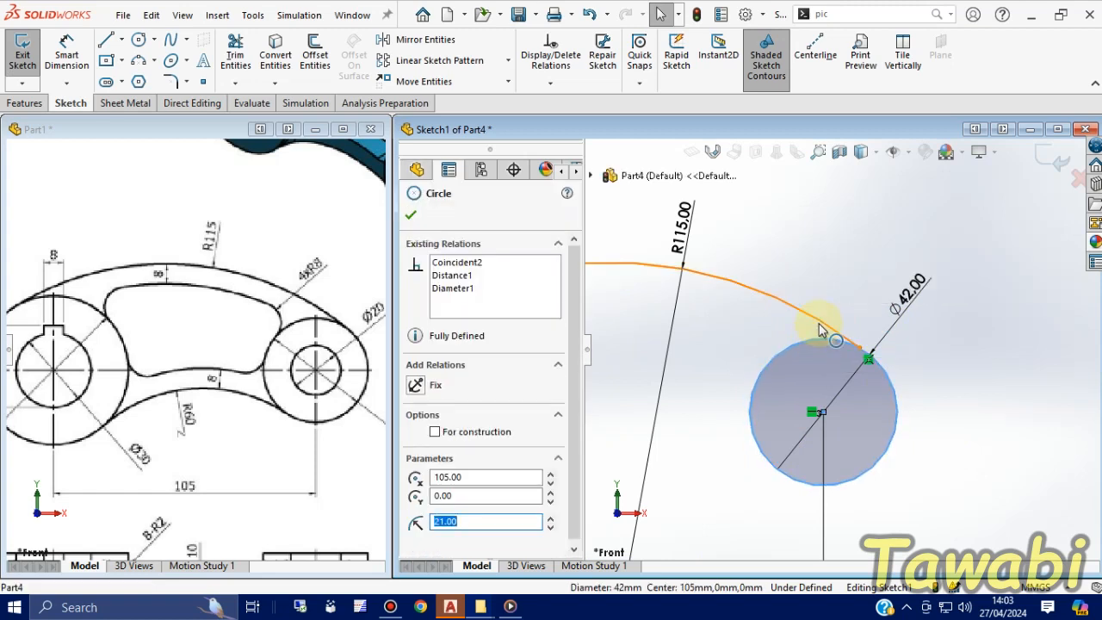
ctrl+click(818, 330)
click(882, 252)
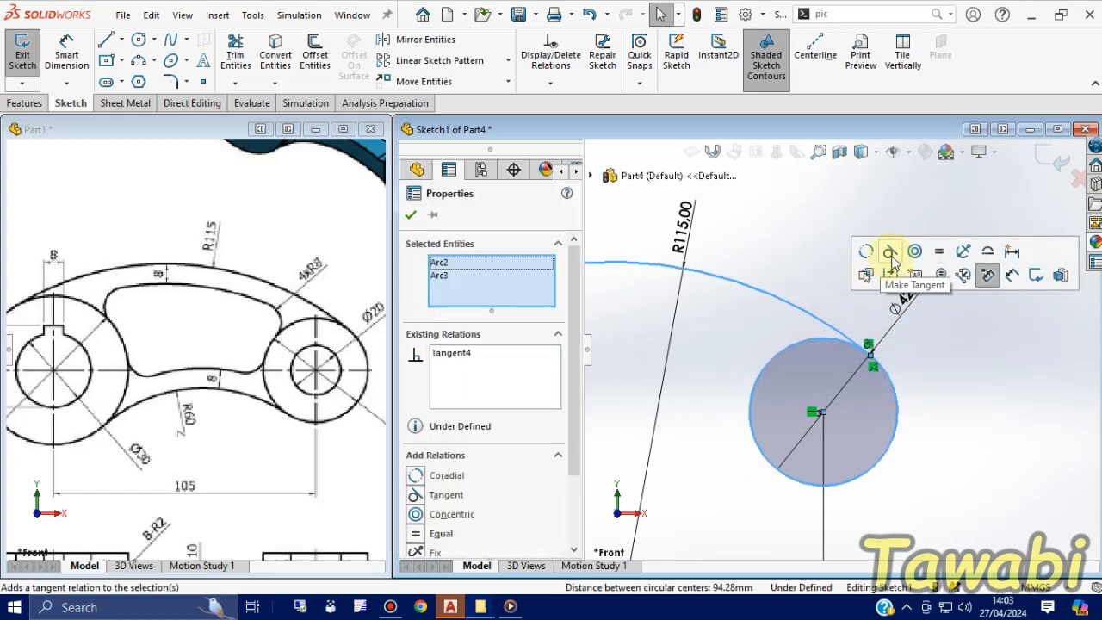
click(955, 412)
scroll(1013, 399, up, 4)
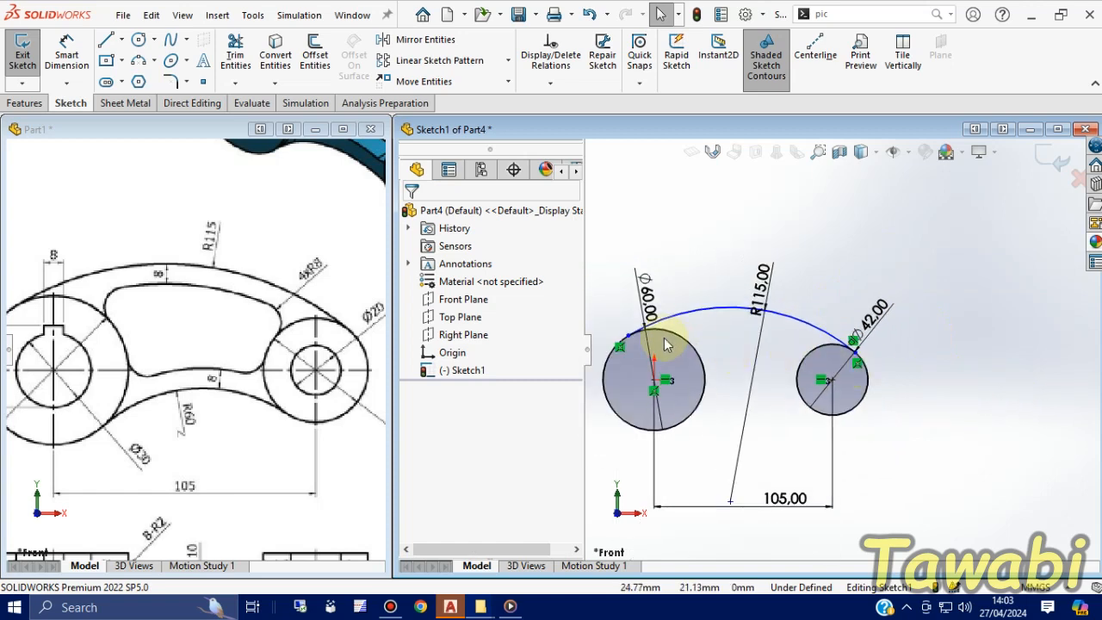
scroll(632, 334, down, 3)
scroll(631, 336, down, 2)
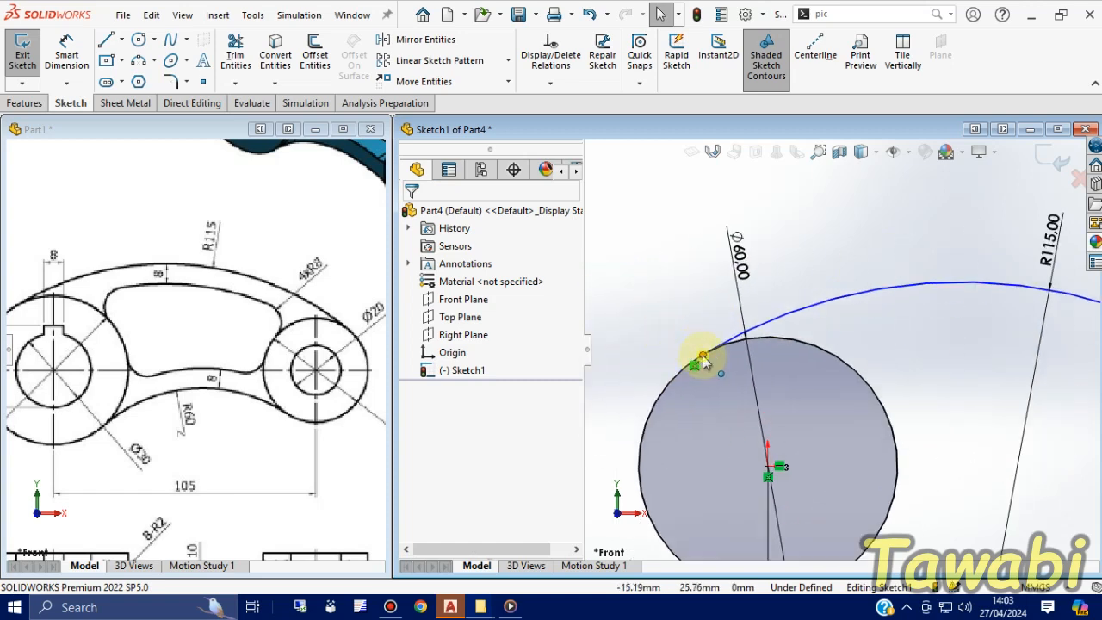
click(703, 357)
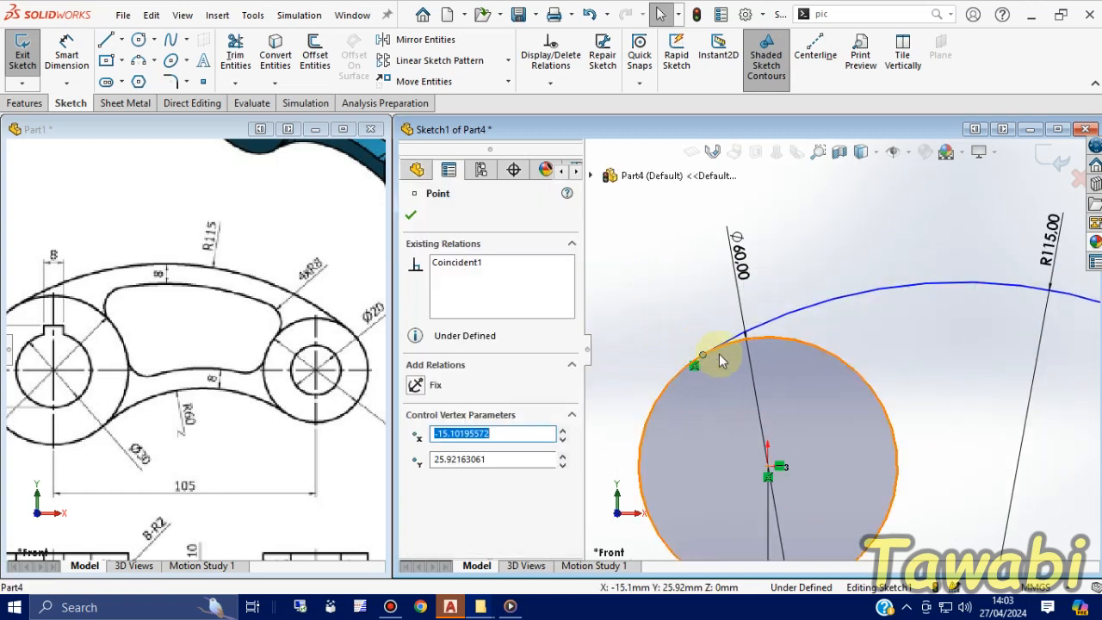
ctrl+click(800, 342)
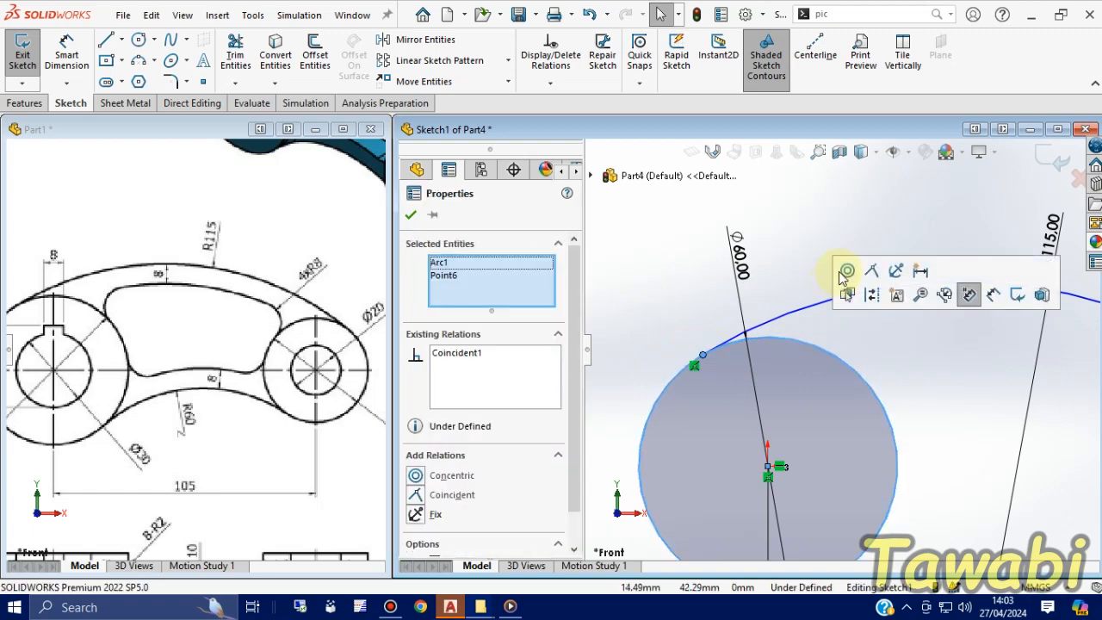
click(846, 266)
- Make the upper arc tangent to the 60 mm circle
click(802, 339)
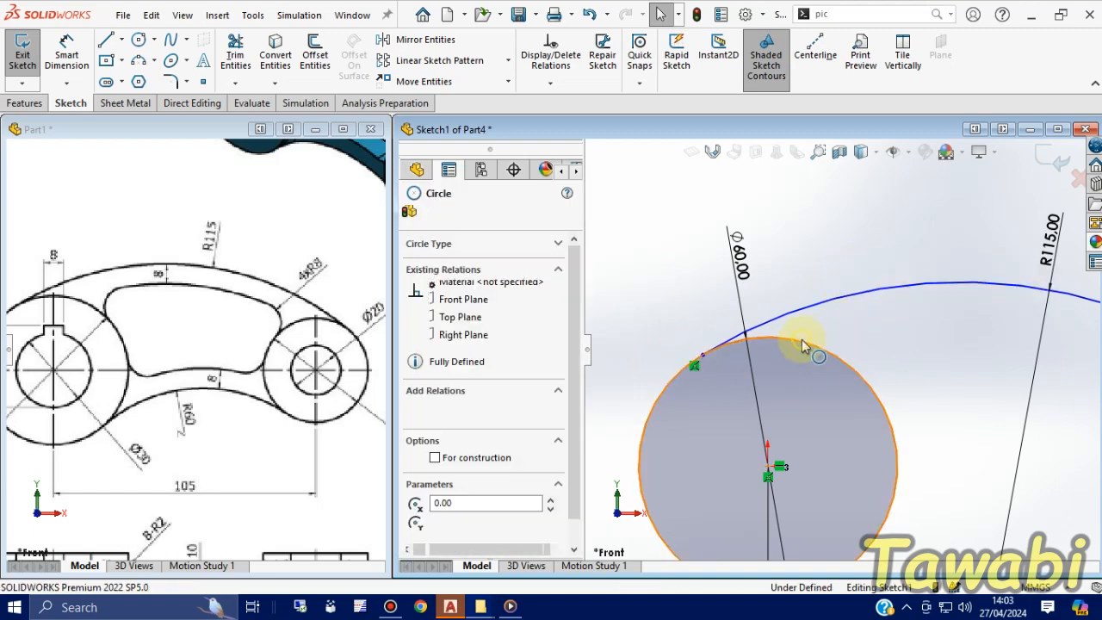
ctrl+click(782, 326)
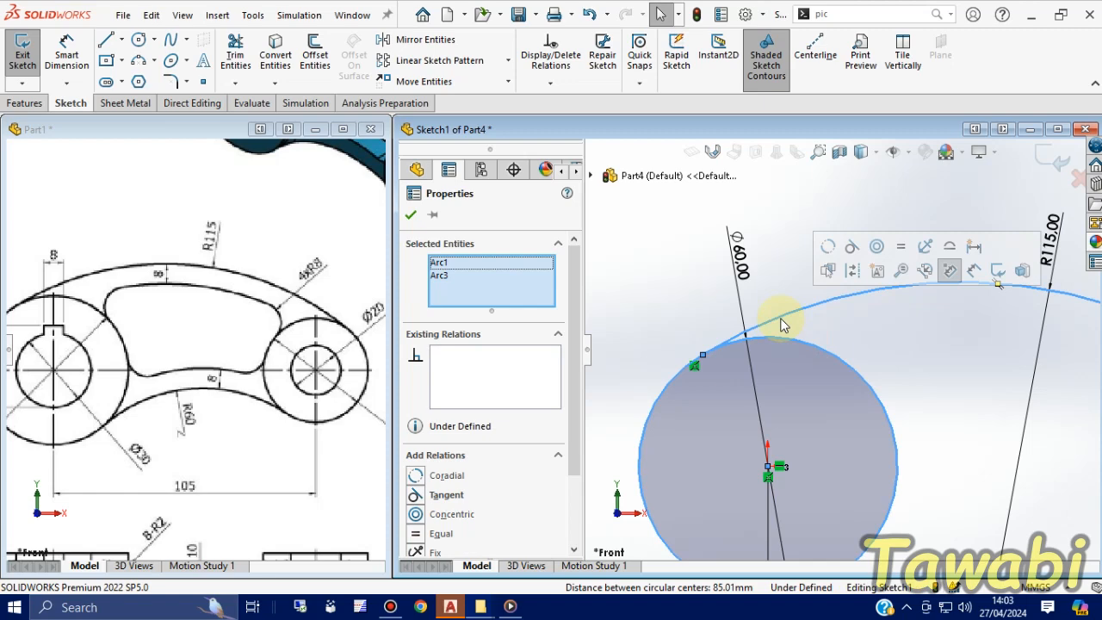
click(852, 246)
click(880, 339)
- Draw a three-point arc of about 77 mm radius, bulging upward between the lower inner sides of the two circles
scroll(828, 368, up, 5)
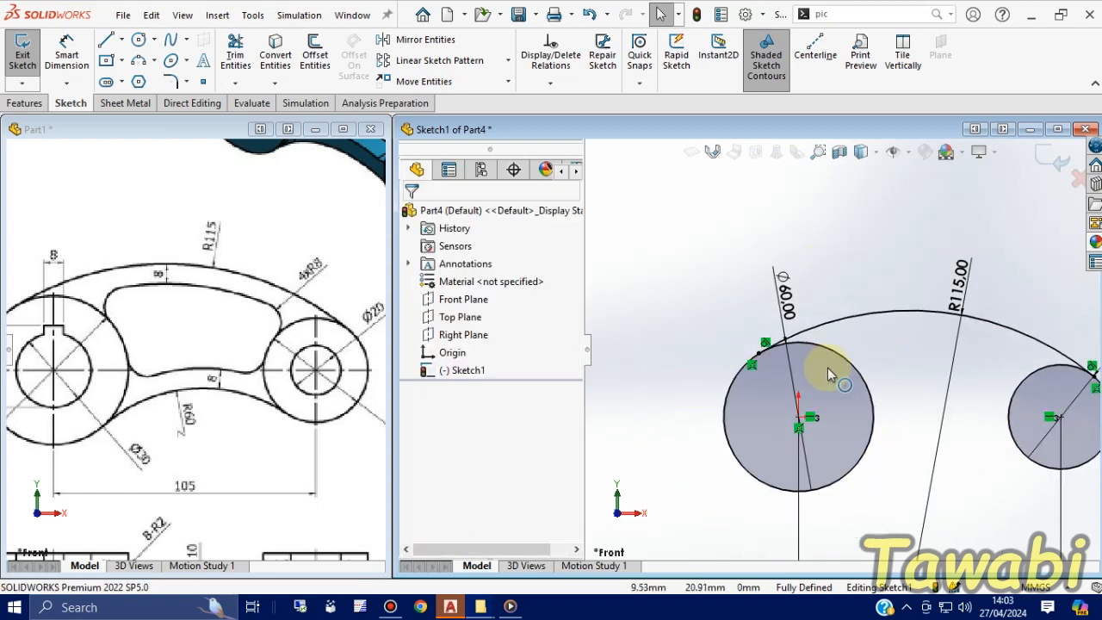
scroll(964, 333, down, 3)
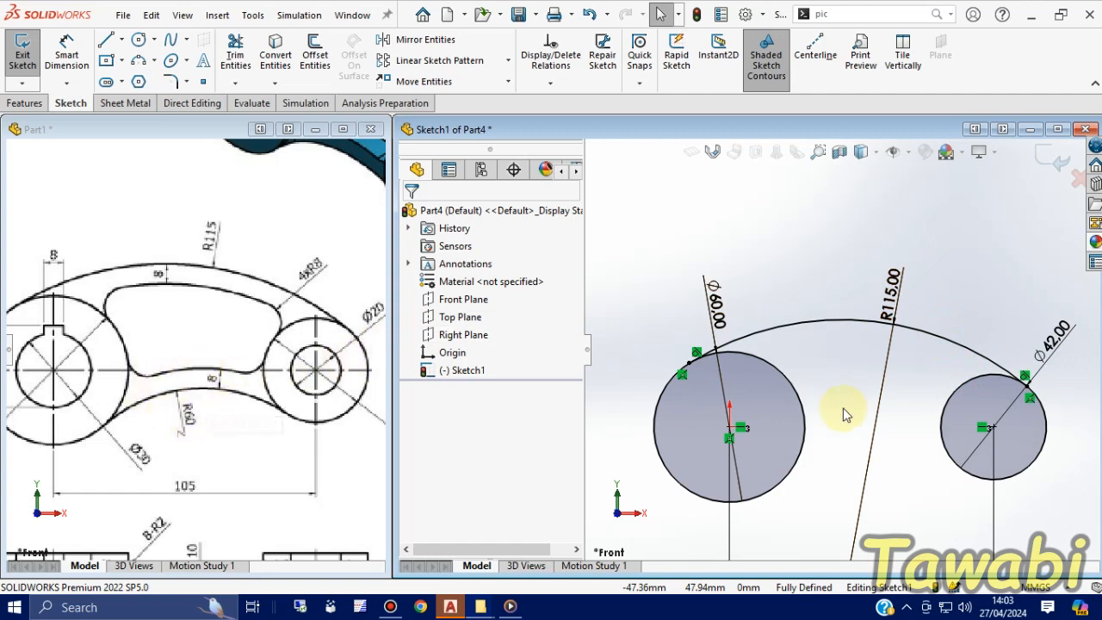
scroll(775, 387, up, 2)
scroll(935, 439, up, 1)
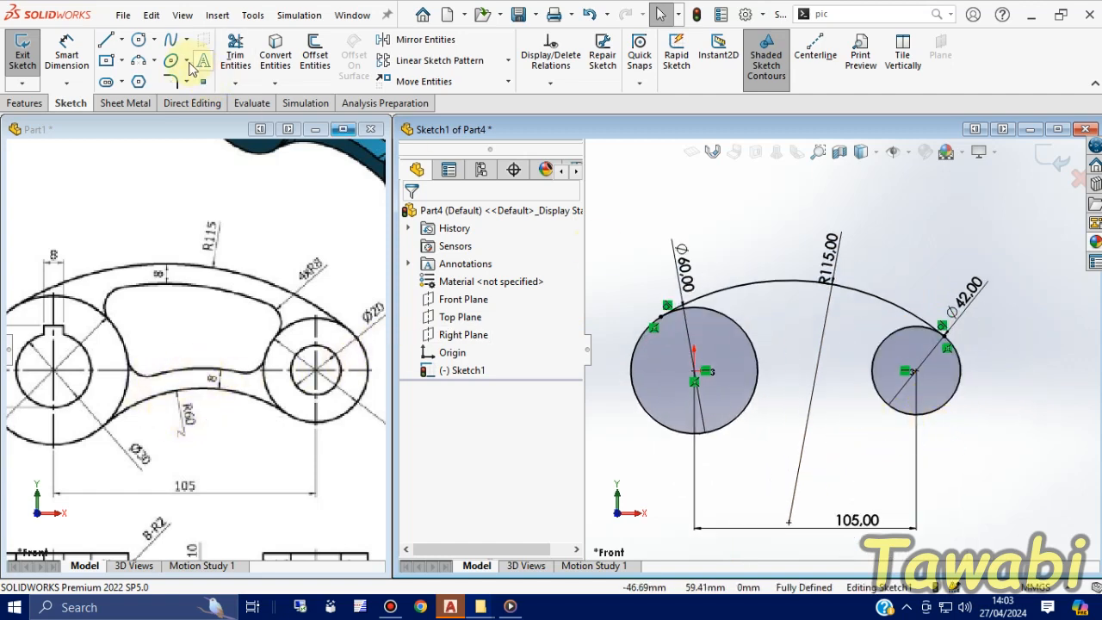
click(139, 62)
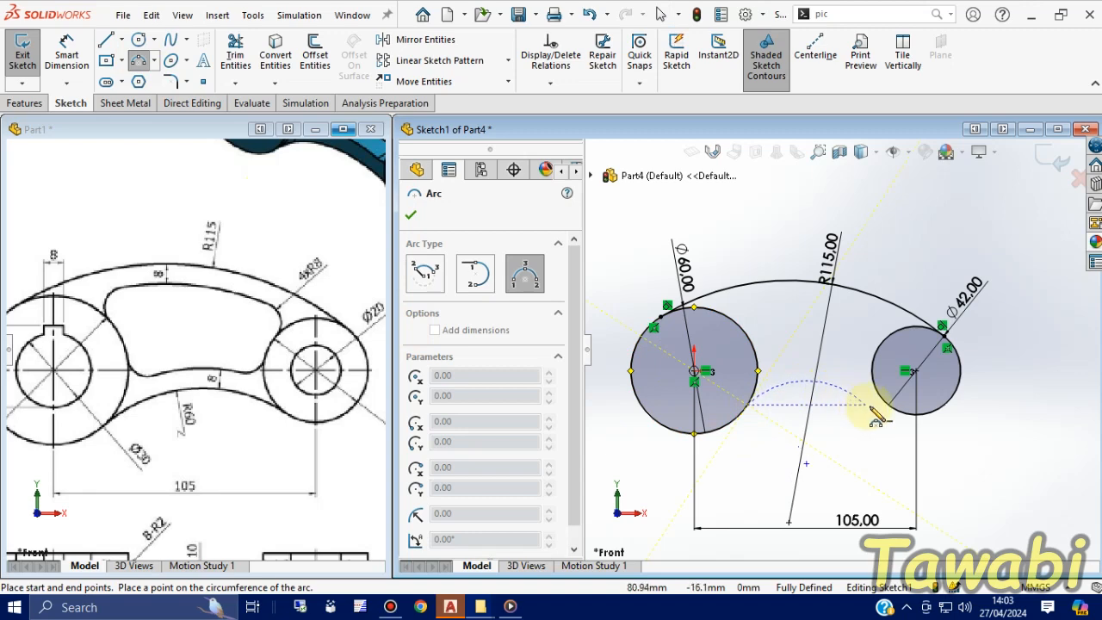
scroll(875, 417, down, 2)
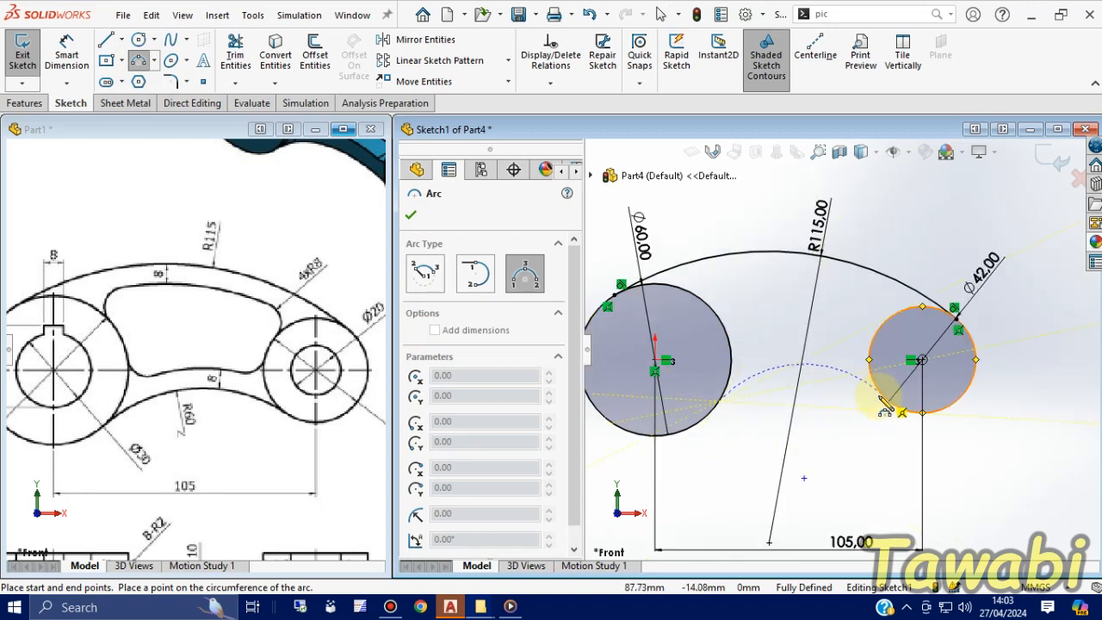
click(886, 404)
scroll(832, 396, down, 2)
click(834, 385)
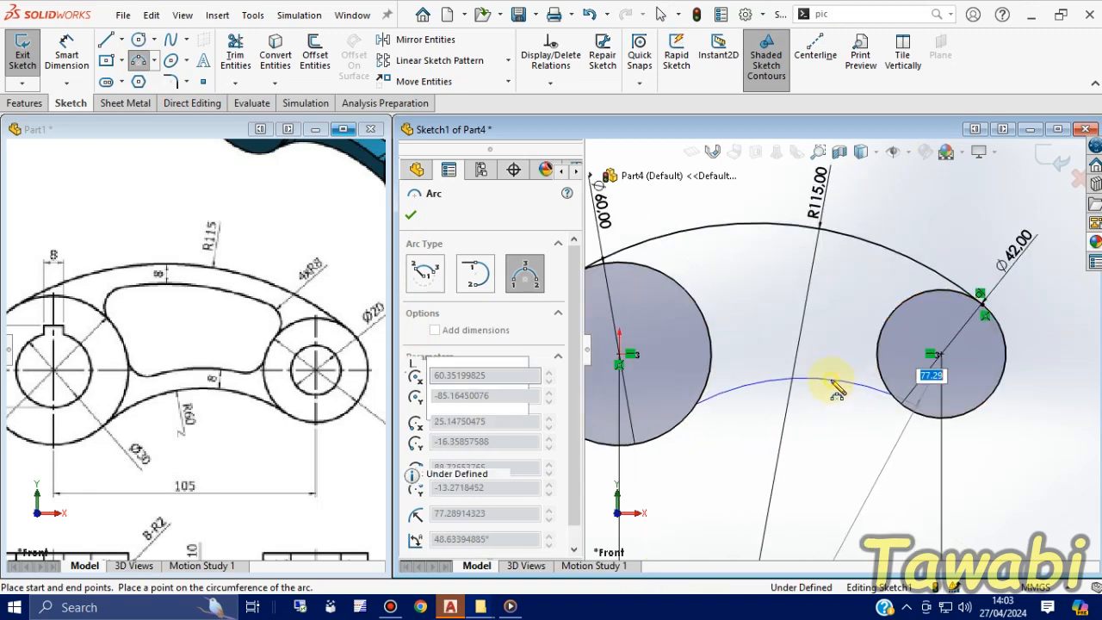
key(Escape)
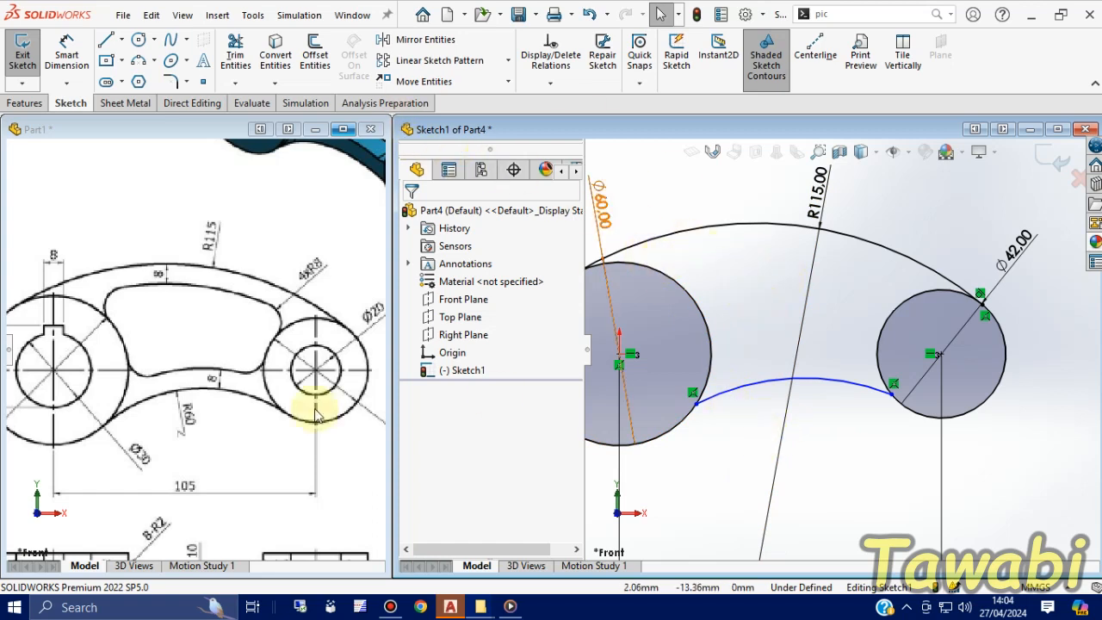
- Dimension the lower arc with a radius of 60 mm
click(66, 55)
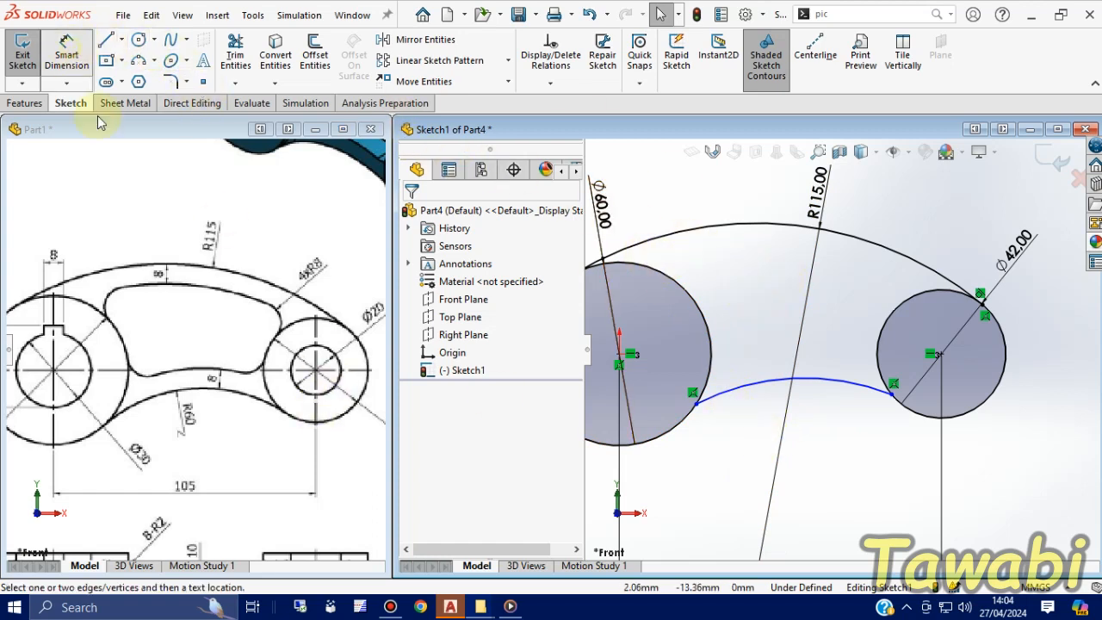
click(754, 393)
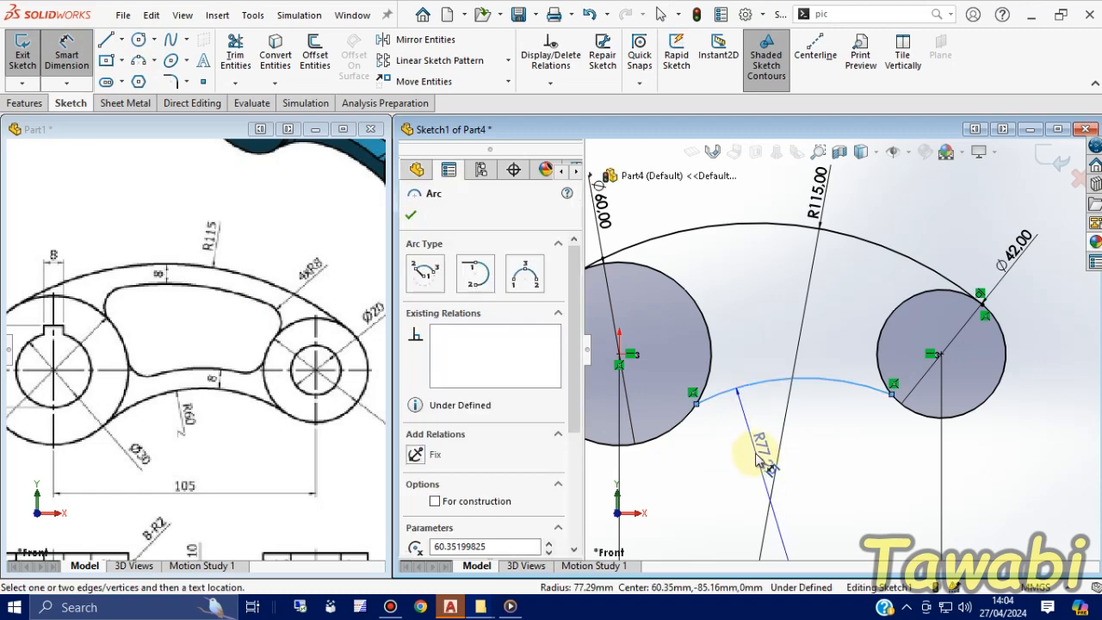
click(748, 448)
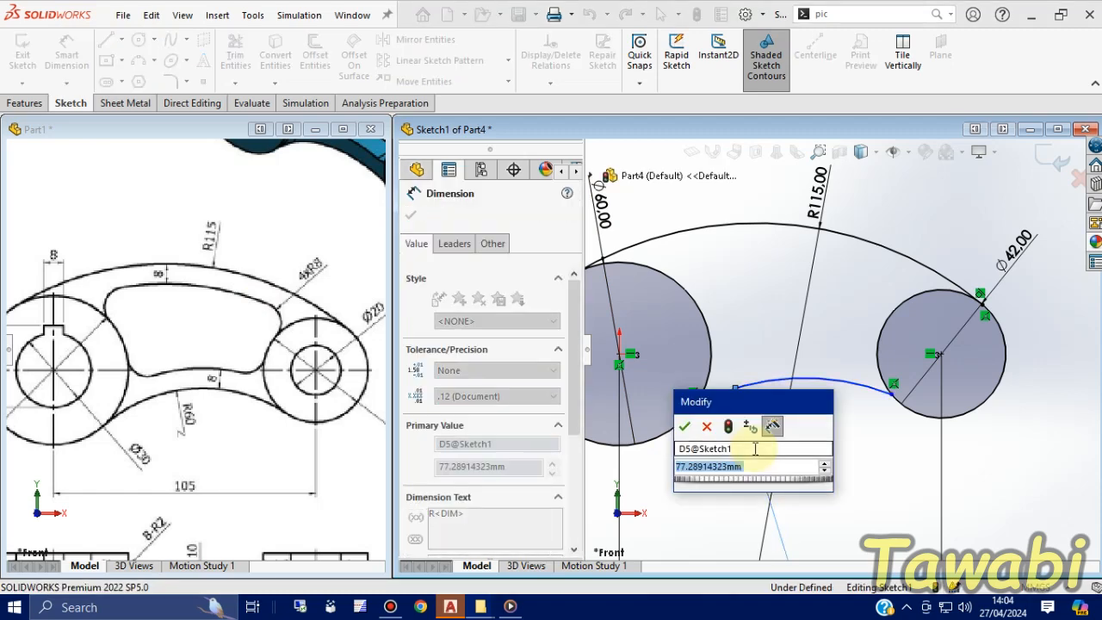
text(60)
key(Return)
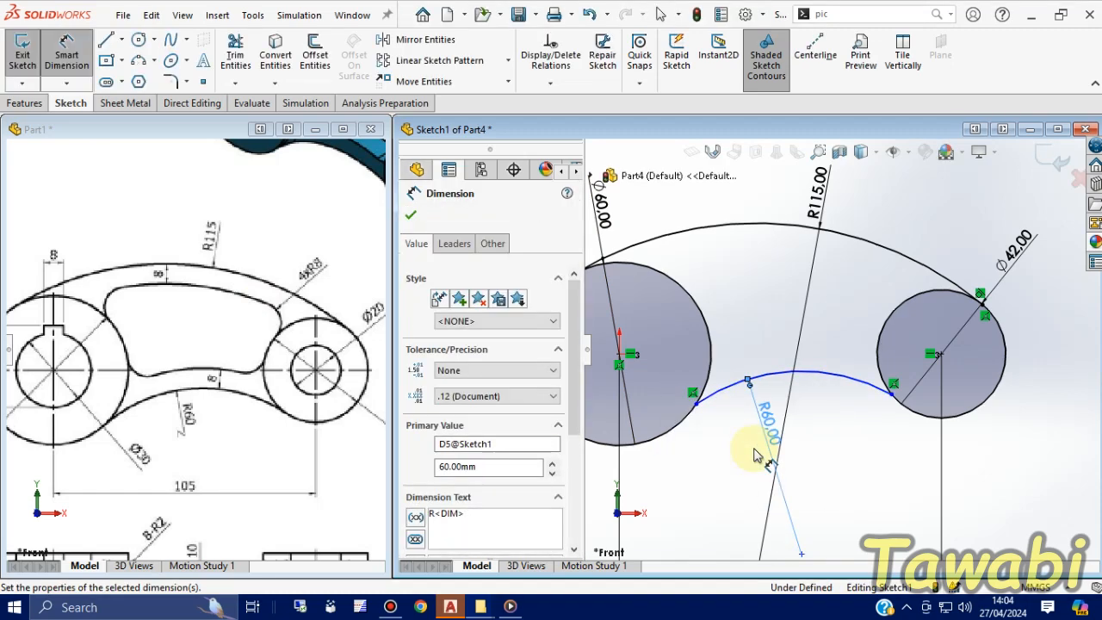
key(Escape)
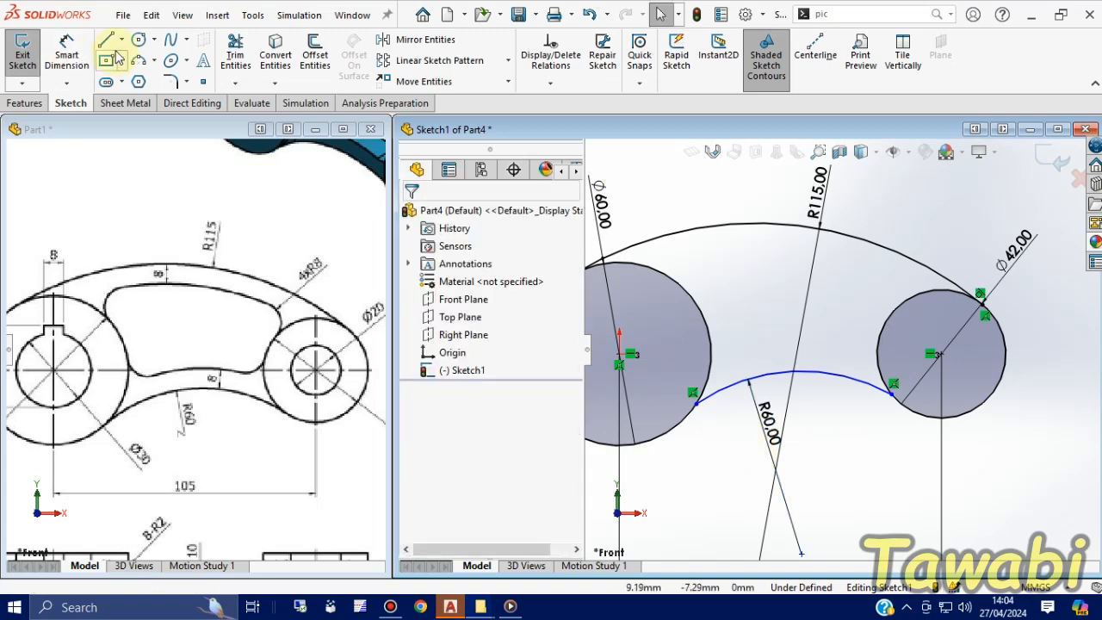
click(66, 53)
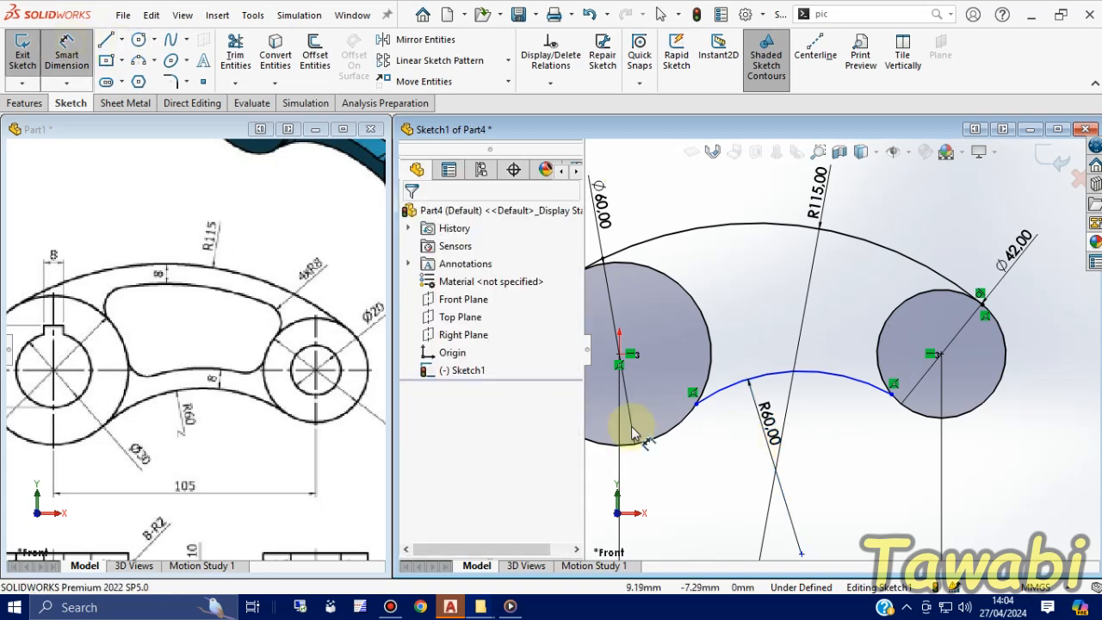
click(720, 400)
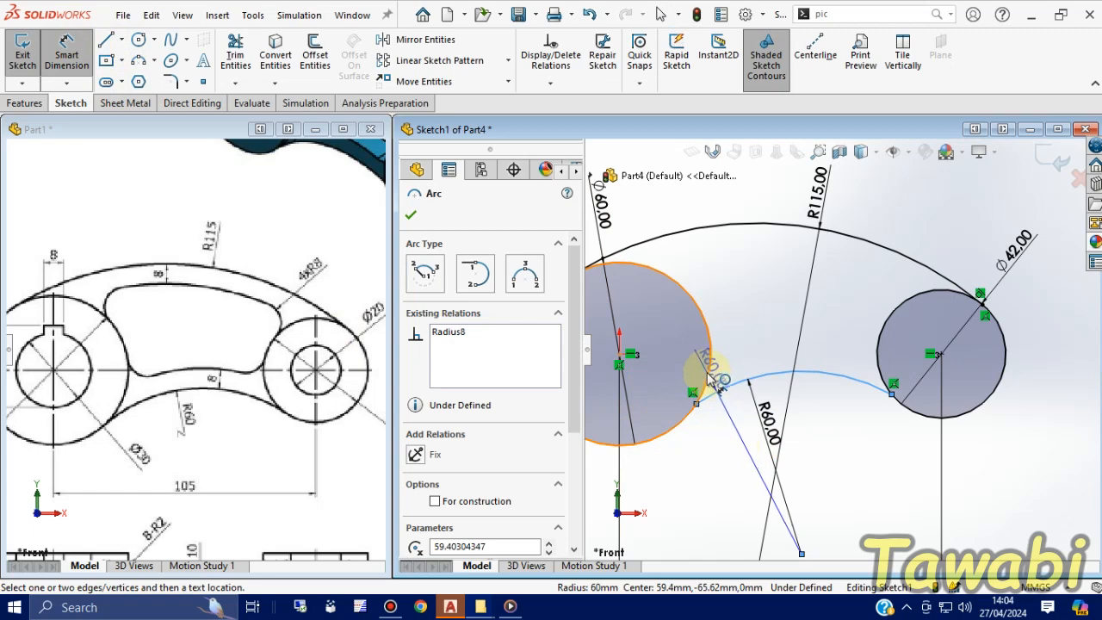
click(708, 378)
key(Escape)
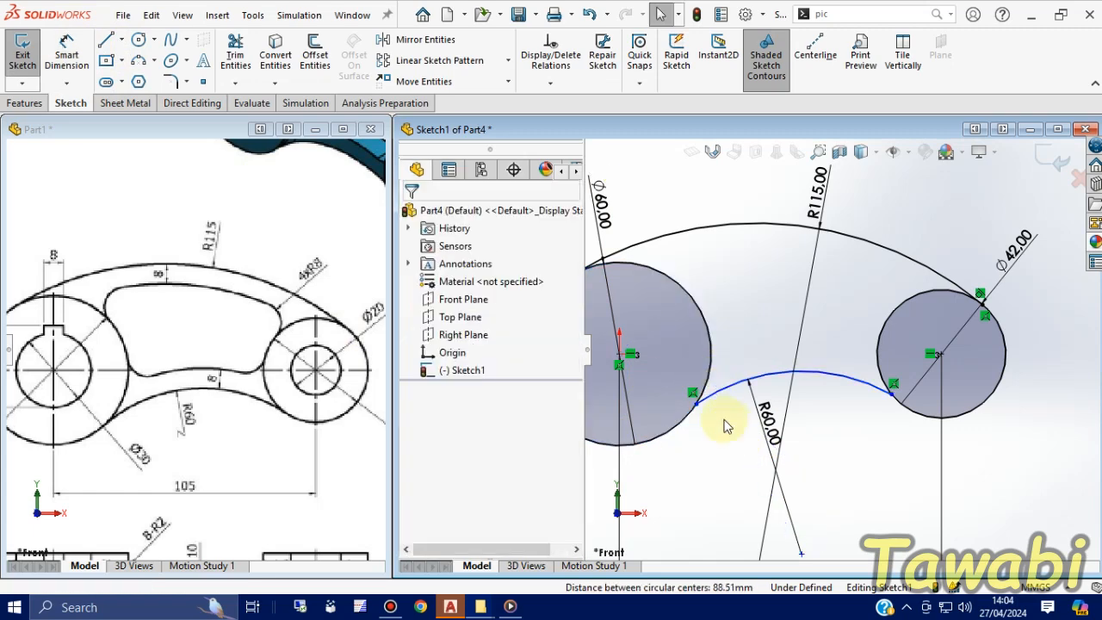
click(67, 53)
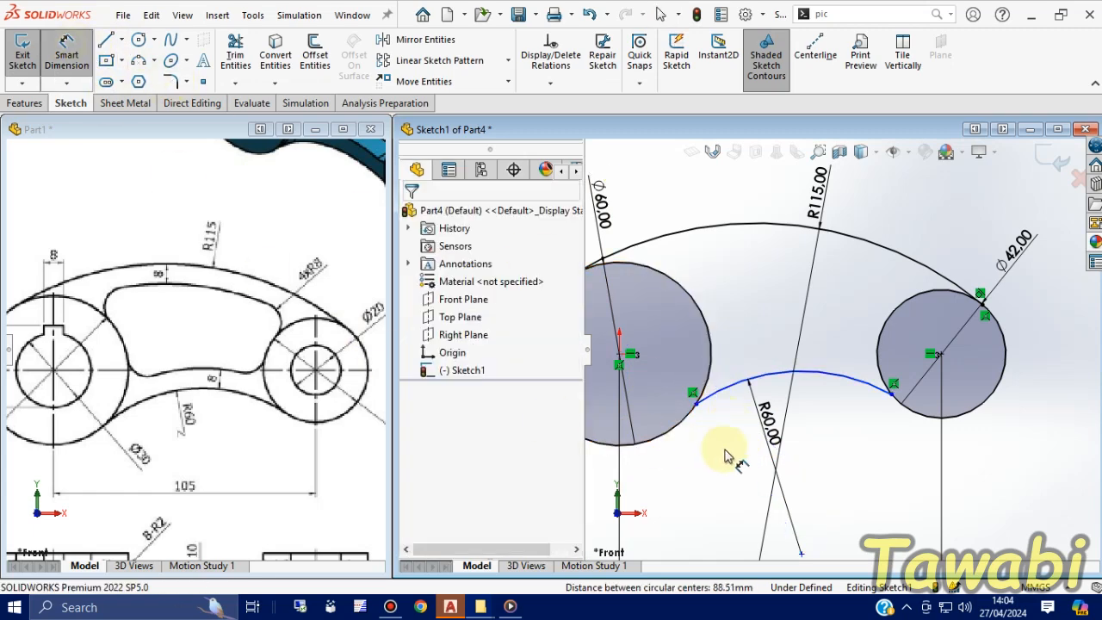
click(725, 401)
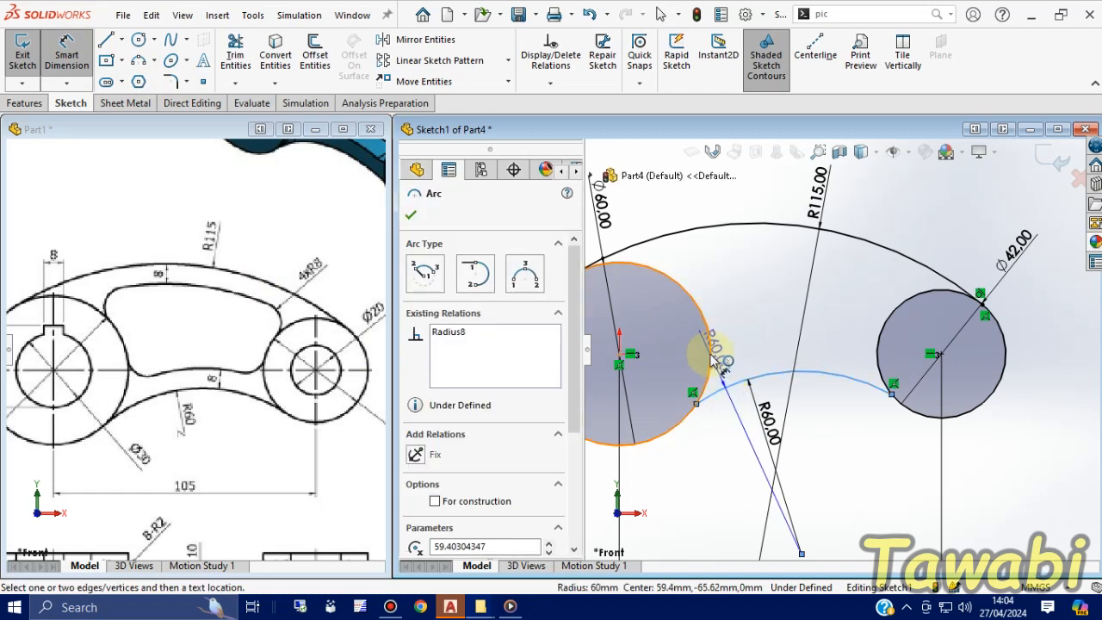
click(713, 360)
key(Escape)
key(Escape)
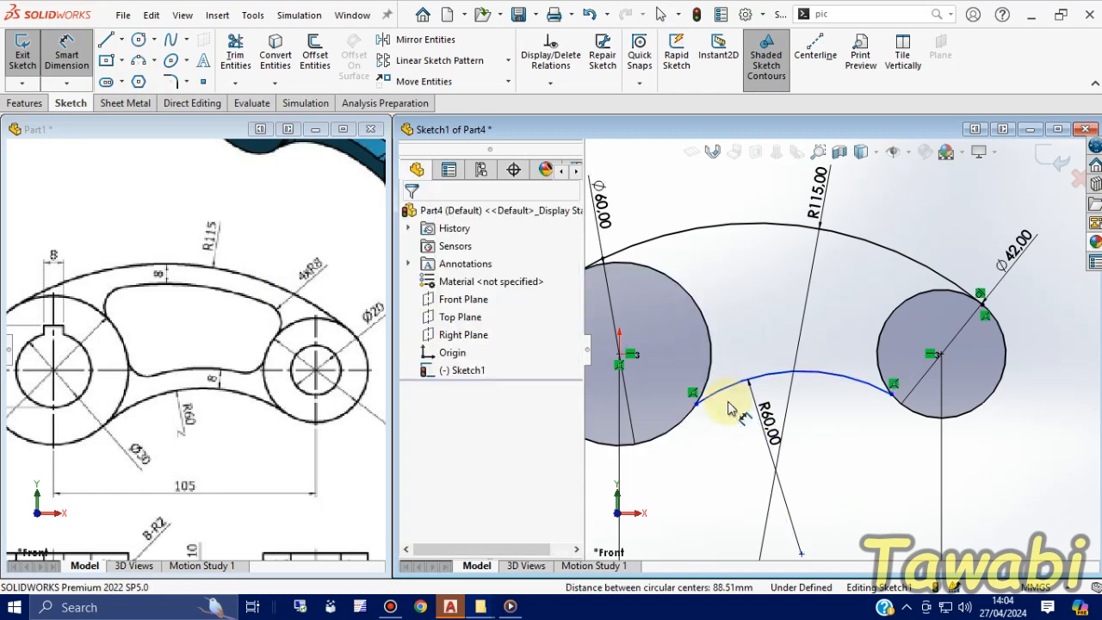
click(66, 54)
key(Escape)
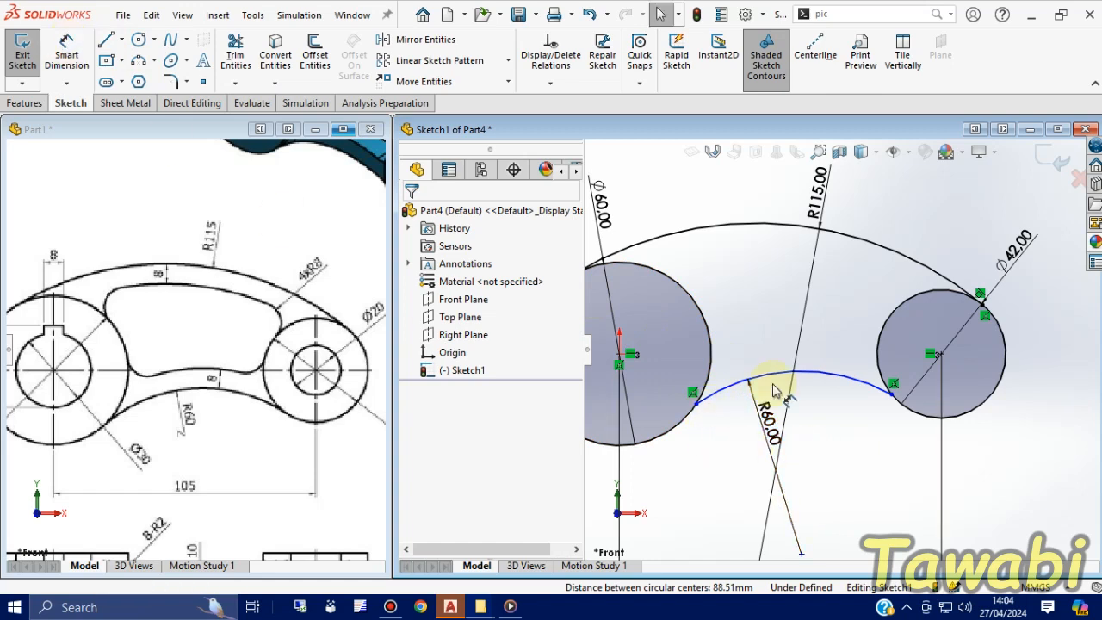
- Make the lower arc tangent to the 60 mm circle
click(726, 396)
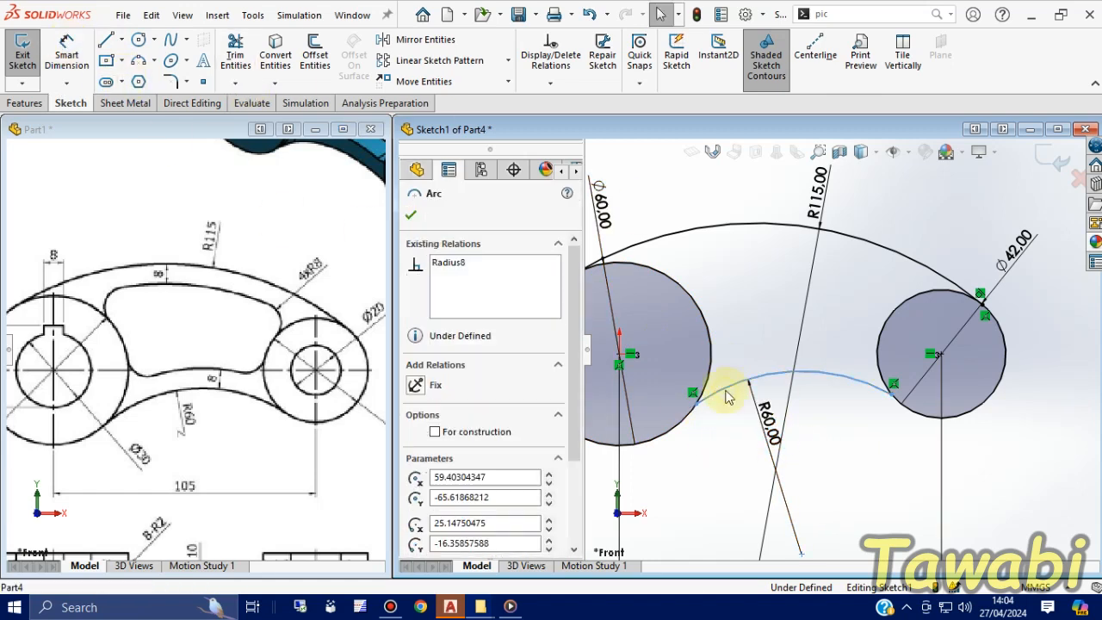
click(711, 376)
ctrl+click(719, 391)
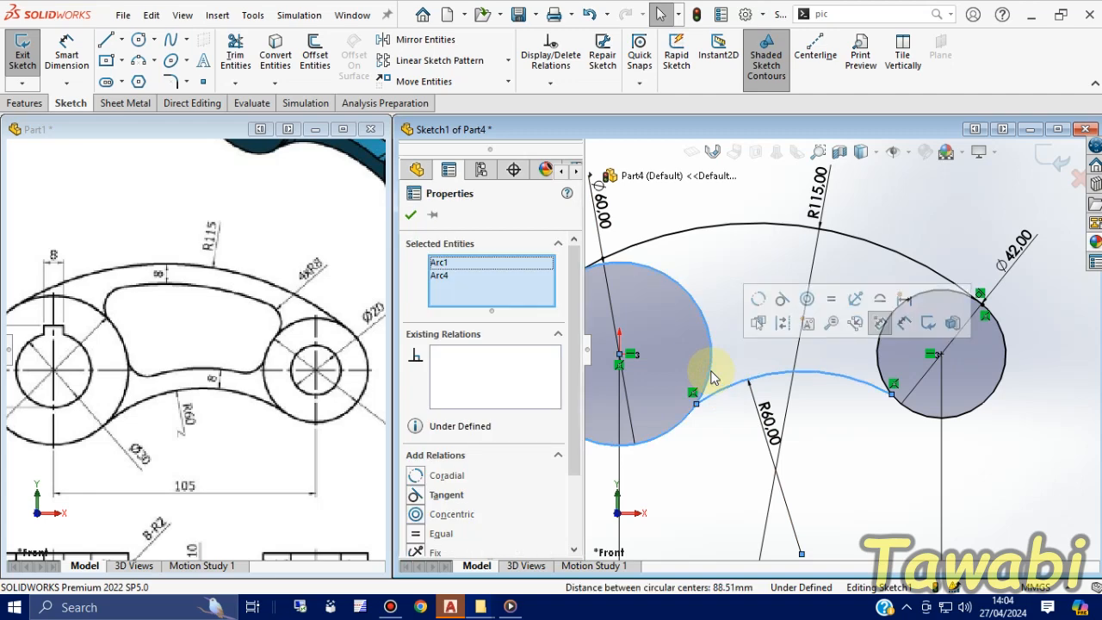
click(781, 300)
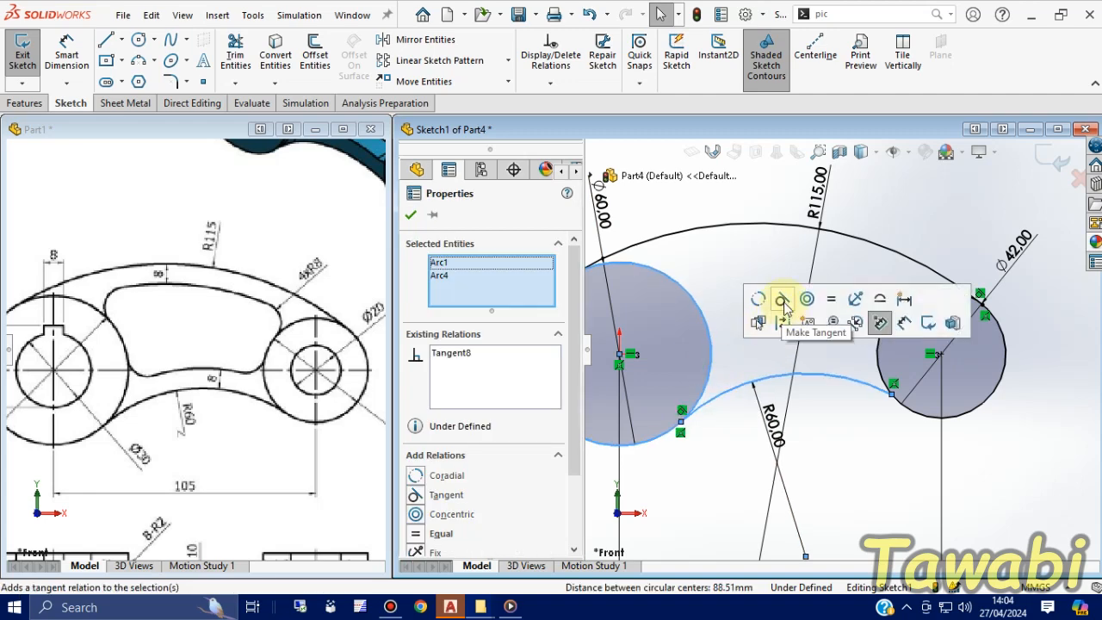
click(849, 454)
- Make the lower arc tangent to the 42 mm circle
scroll(956, 418, down, 3)
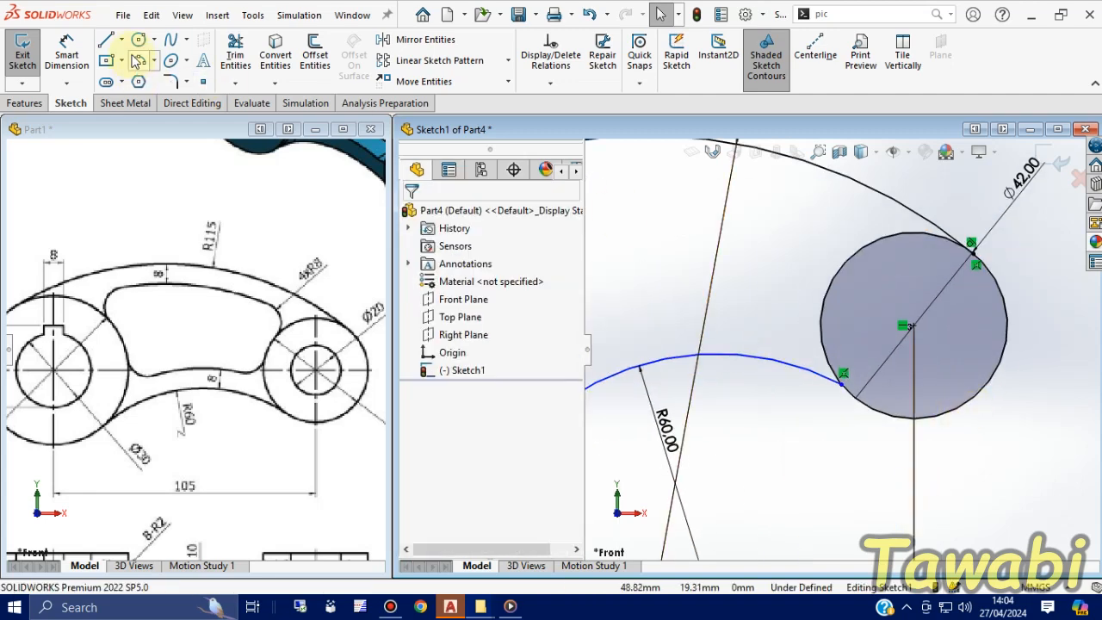
click(827, 353)
ctrl+click(810, 369)
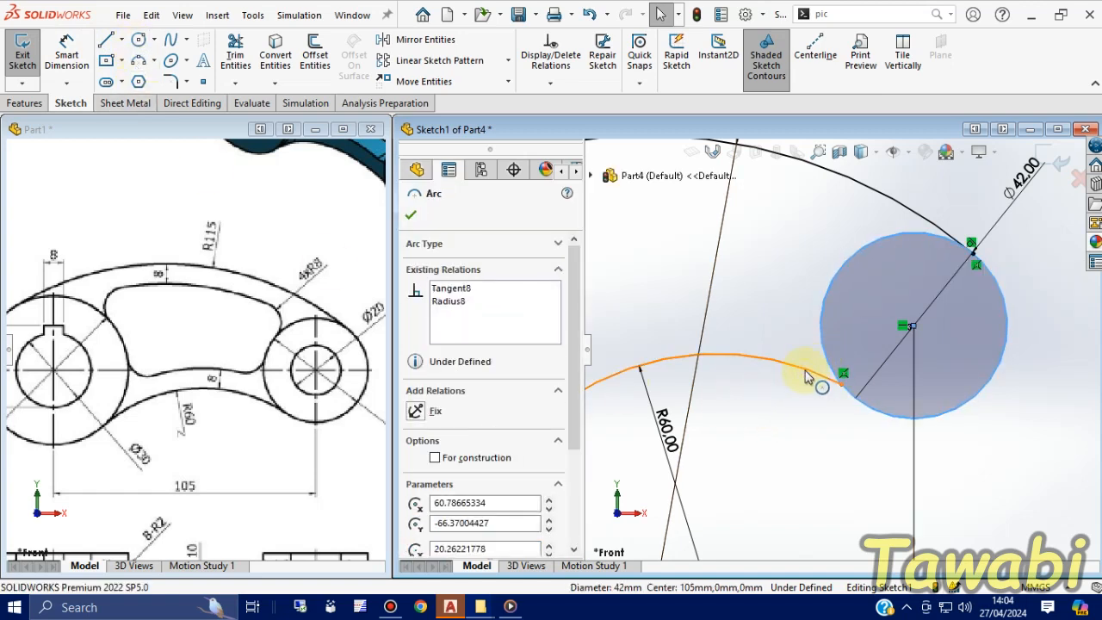
click(876, 298)
click(841, 455)
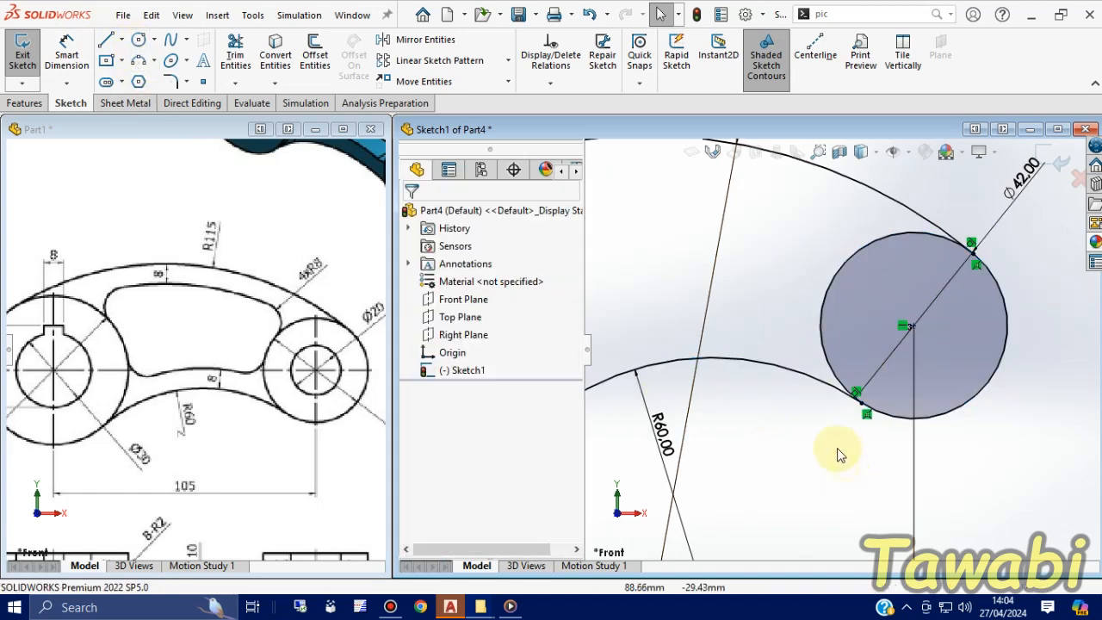
- Offset the upper arc 8 mm inward, towards the inside of the arm, with a dimension added
scroll(885, 418, up, 3)
scroll(857, 422, up, 2)
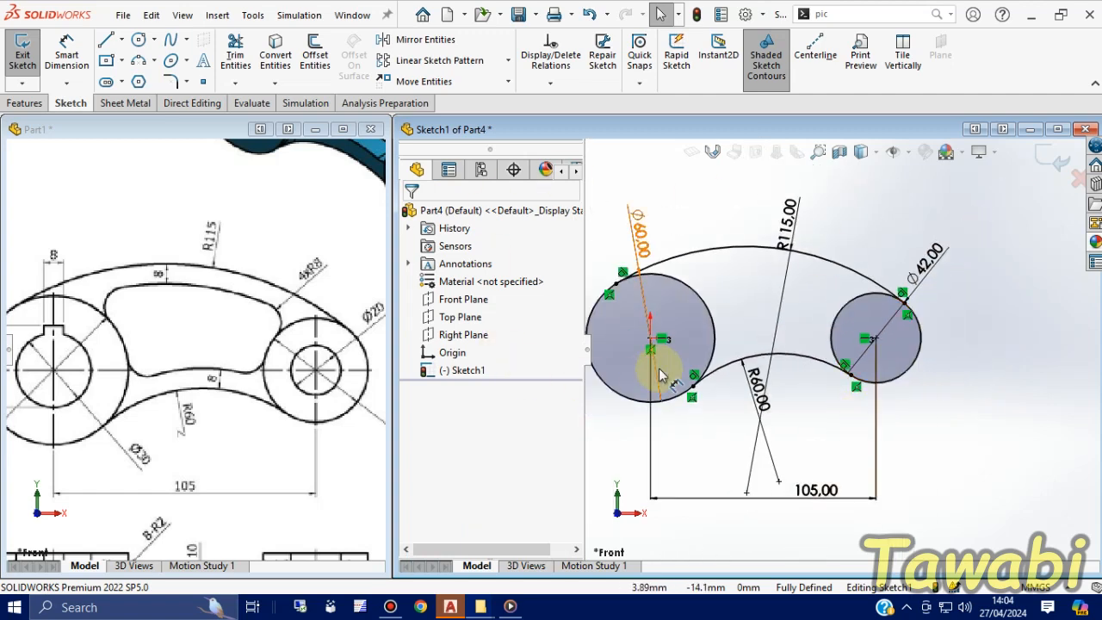
click(315, 56)
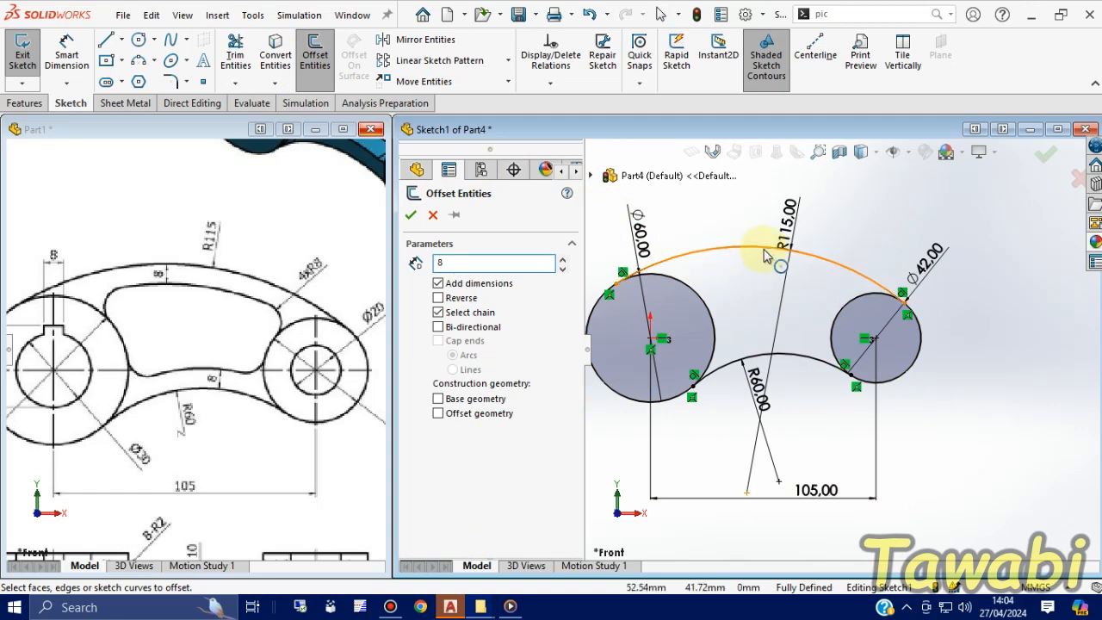
click(758, 256)
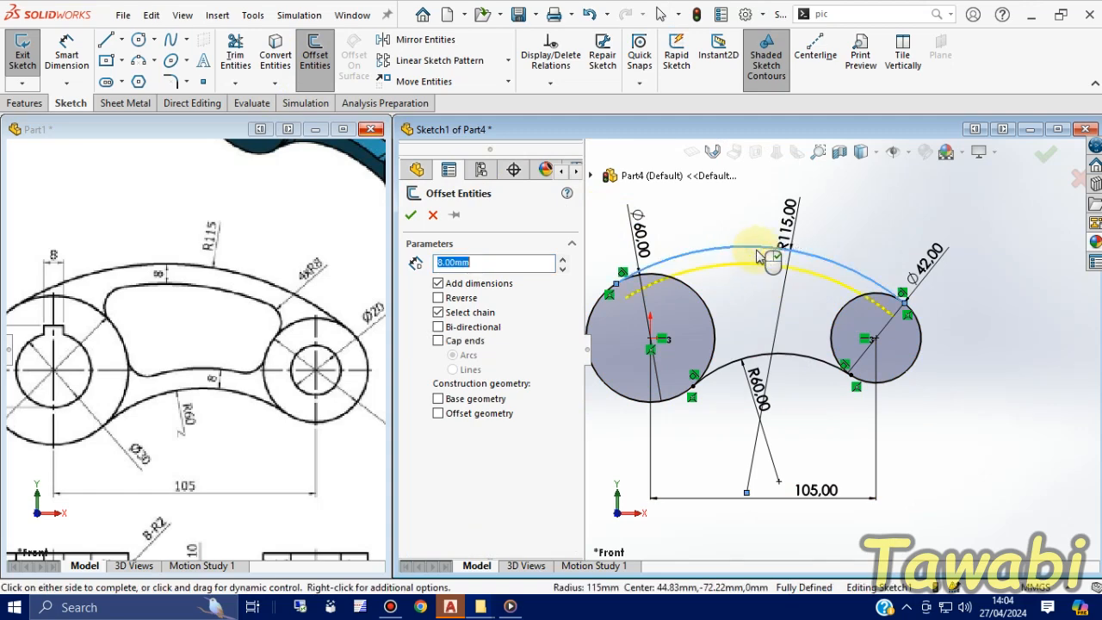
click(419, 216)
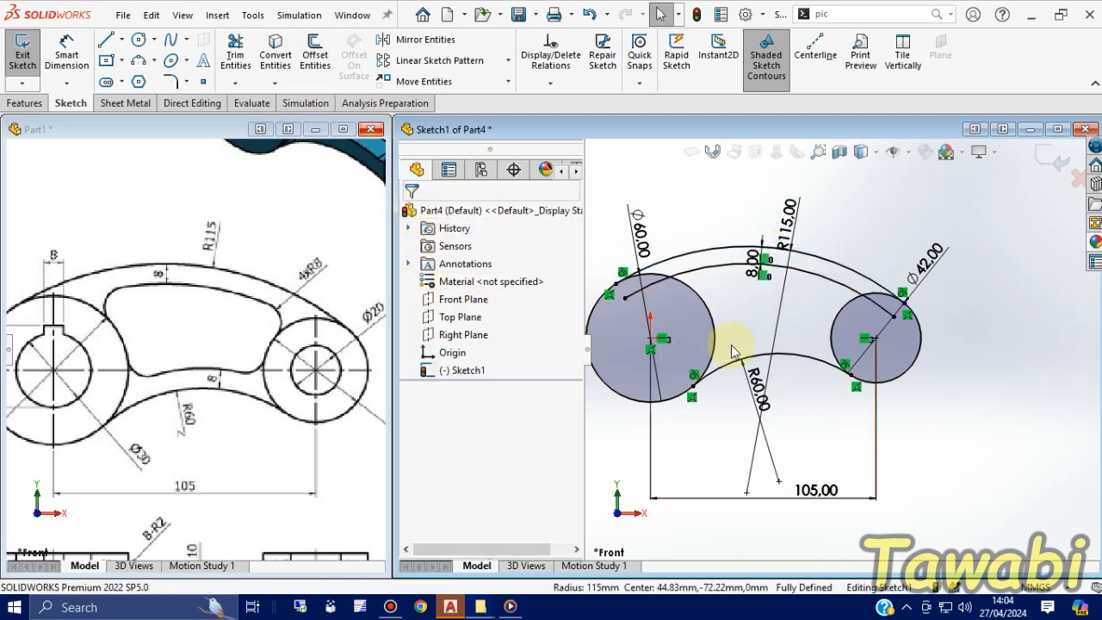
- Offset the lower 60 mm radius arc 8 mm inward, reversing the direction and keeping the dimension added
key(Return)
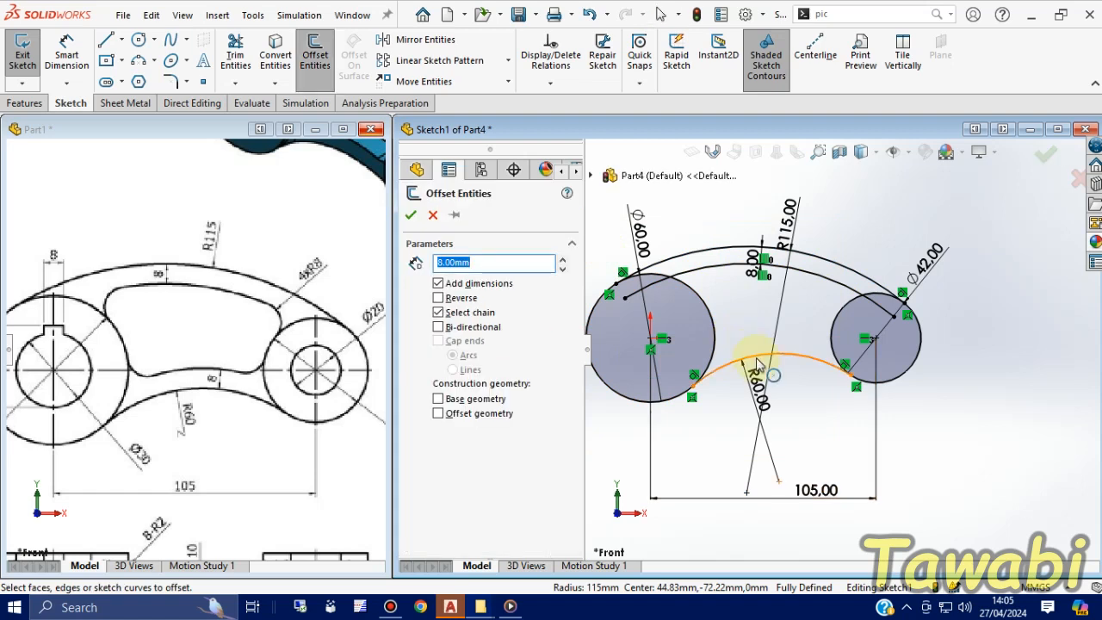
click(756, 363)
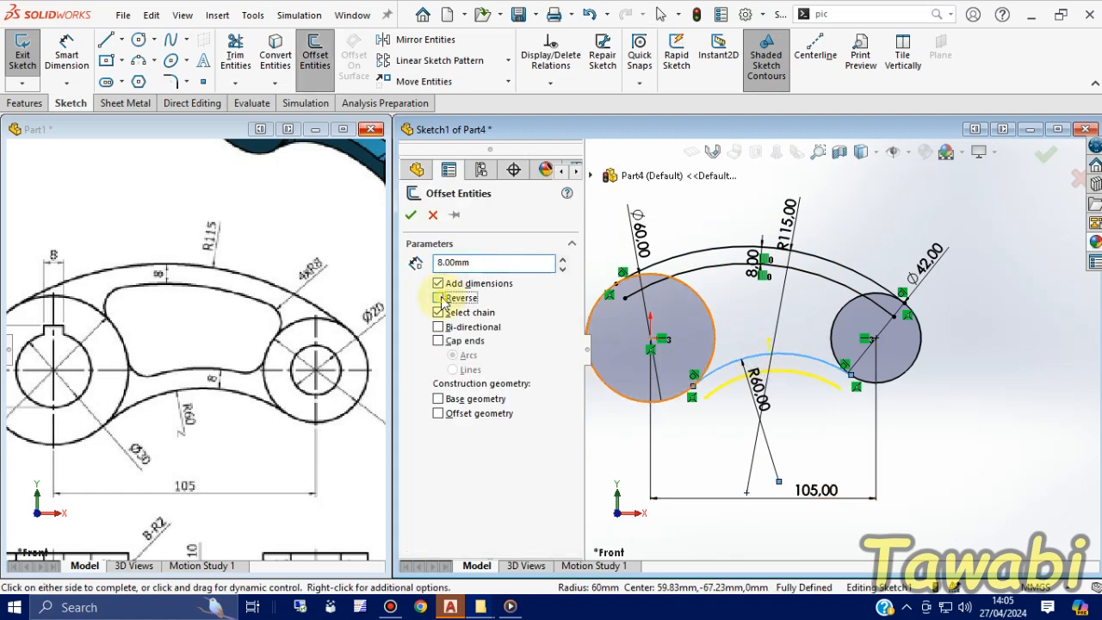
click(411, 216)
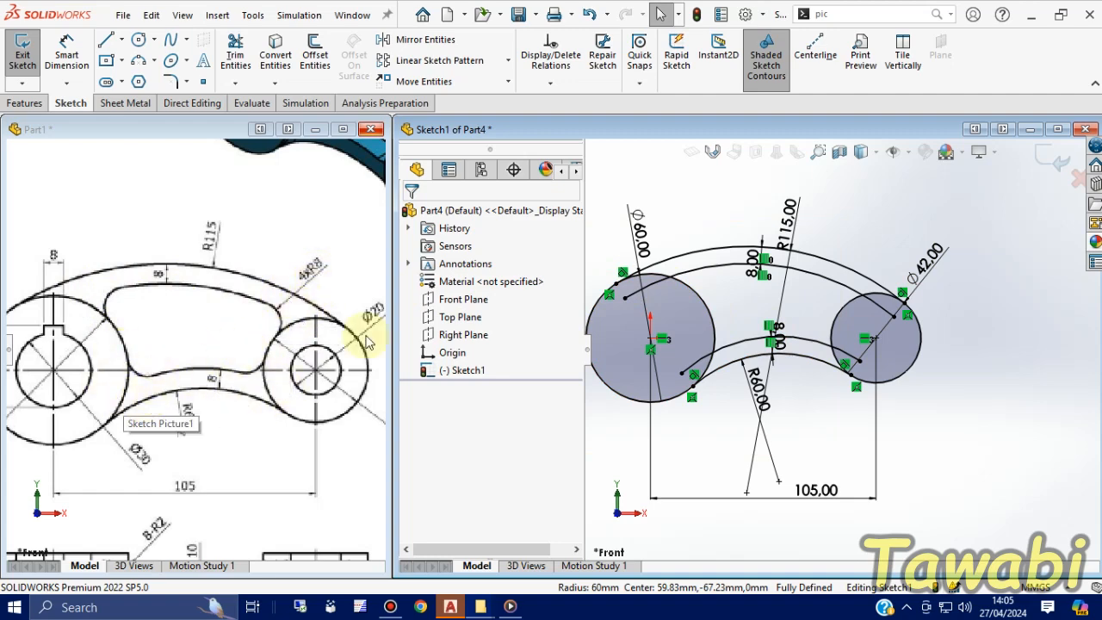
- Sketch a small three-point corner arc from the upper inner offset arc to the 60 mm circle
scroll(712, 287, down, 2)
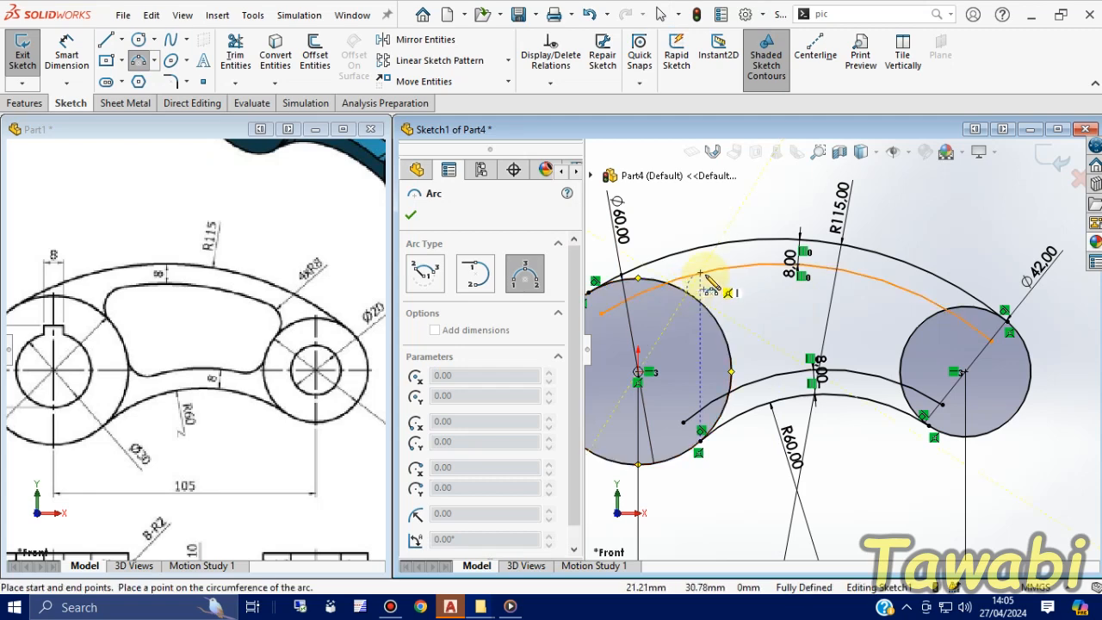
click(705, 278)
scroll(696, 282, down, 2)
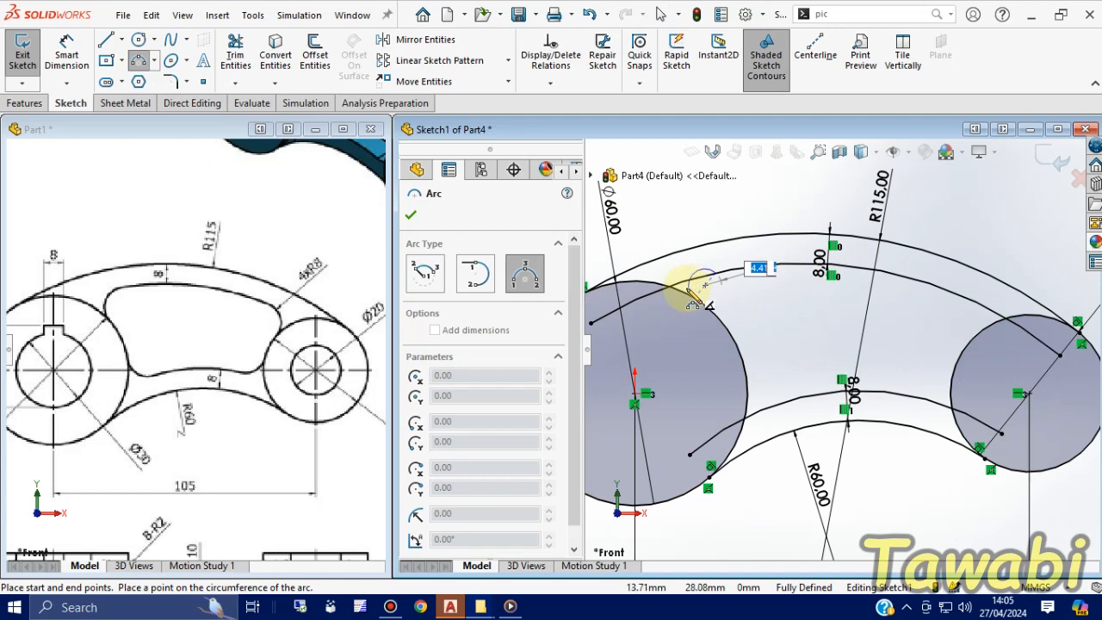
scroll(695, 297, down, 2)
click(734, 312)
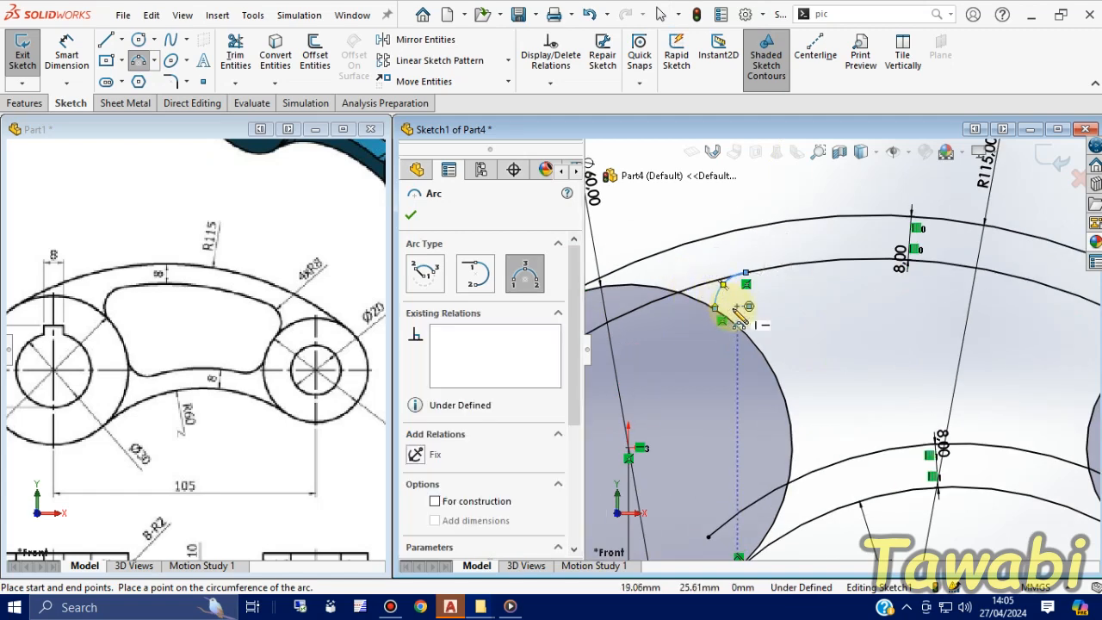
key(Escape)
- Sketch a small three-point corner arc joining the upper inner offset arc to the 42 mm circle
scroll(665, 306, up, 3)
scroll(1004, 340, down, 3)
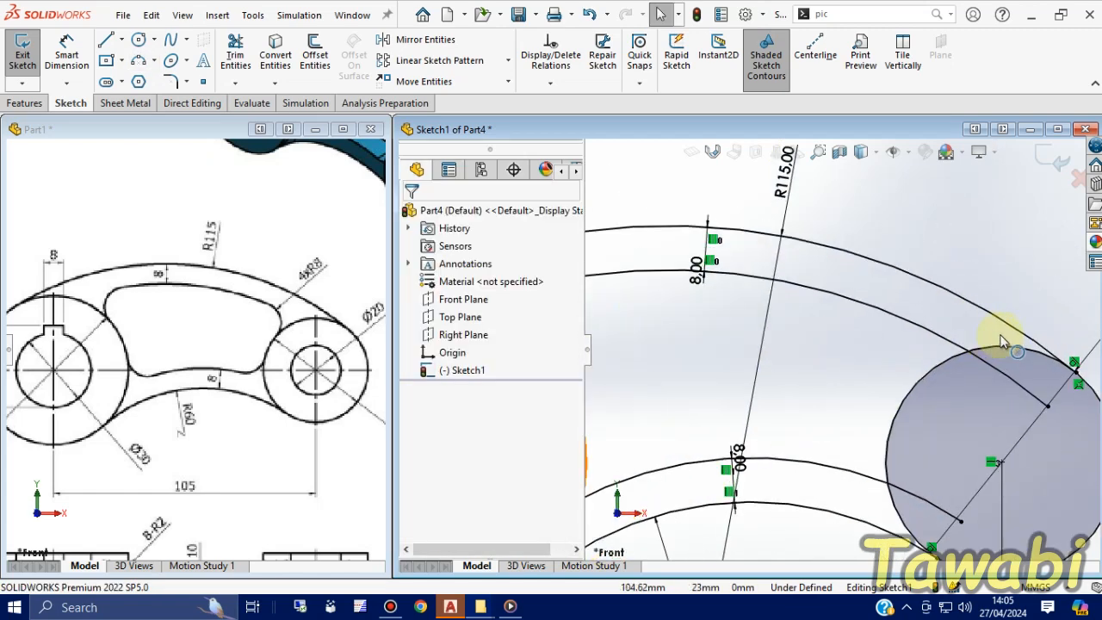
scroll(1004, 342, down, 1)
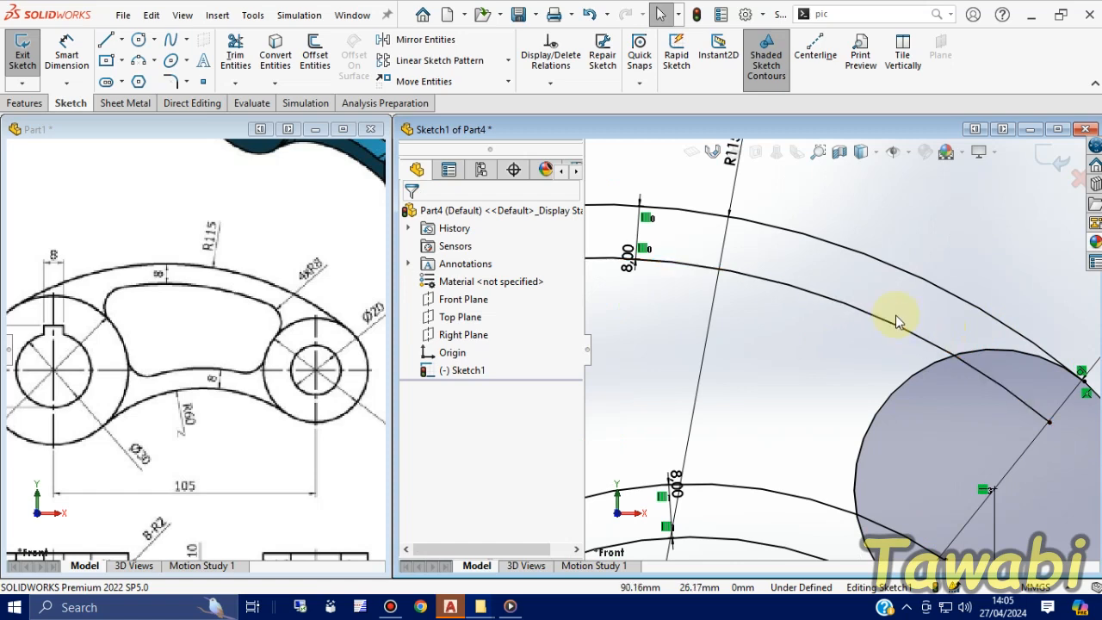
click(140, 62)
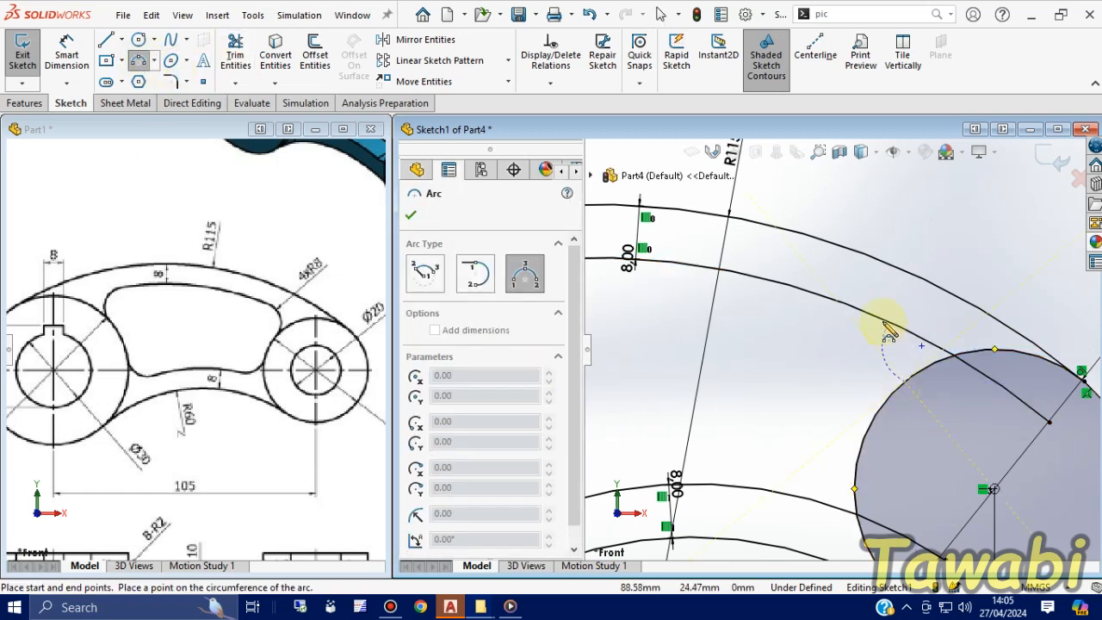
click(861, 361)
click(913, 355)
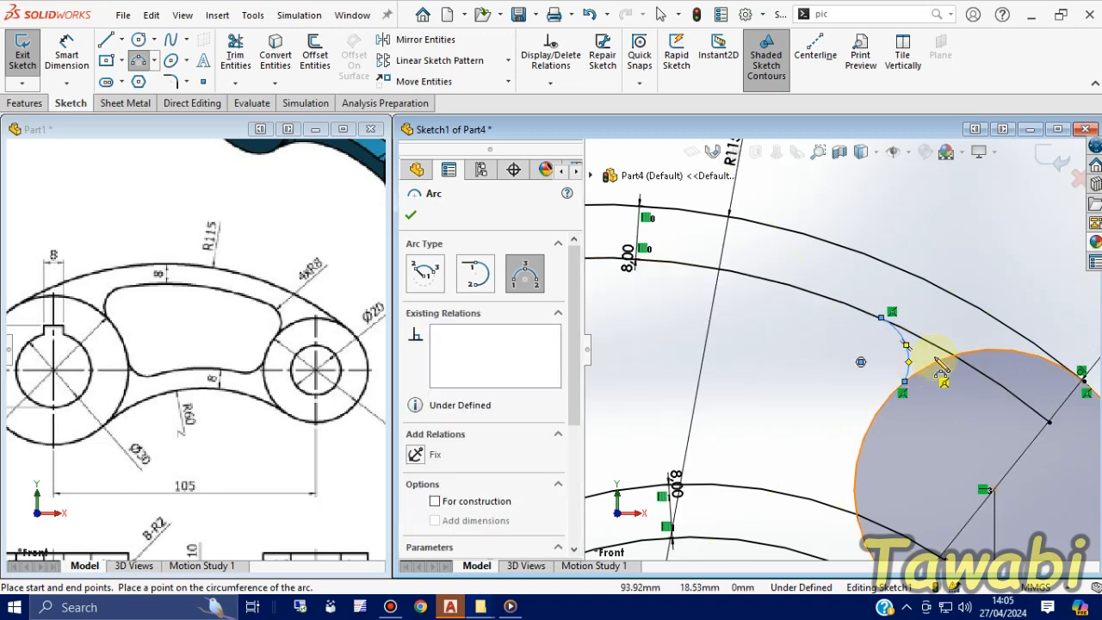
key(Escape)
- Sketch a three-point corner arc of about 7.9 mm radius from the lower inner offset arc to the 42 mm circle
scroll(865, 301, up, 2)
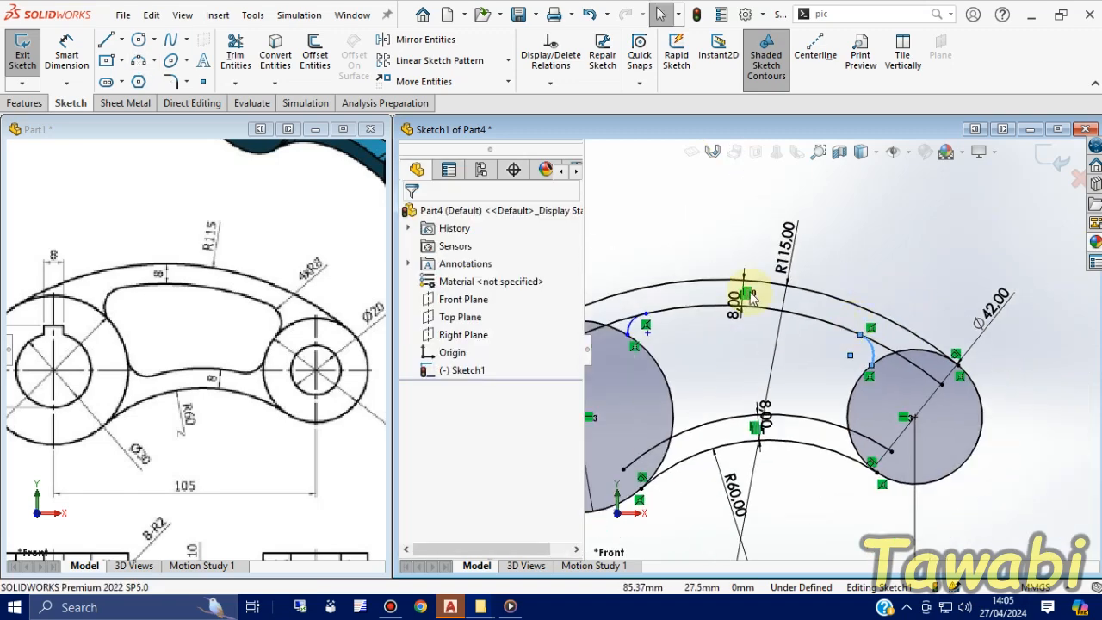
click(140, 62)
scroll(849, 443, down, 2)
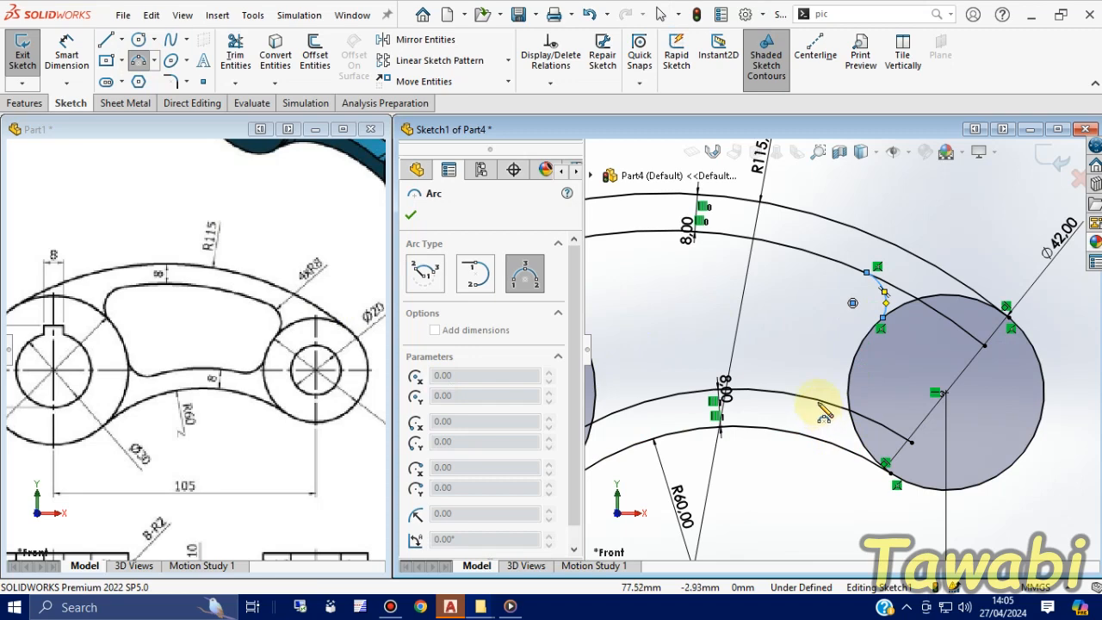
click(818, 401)
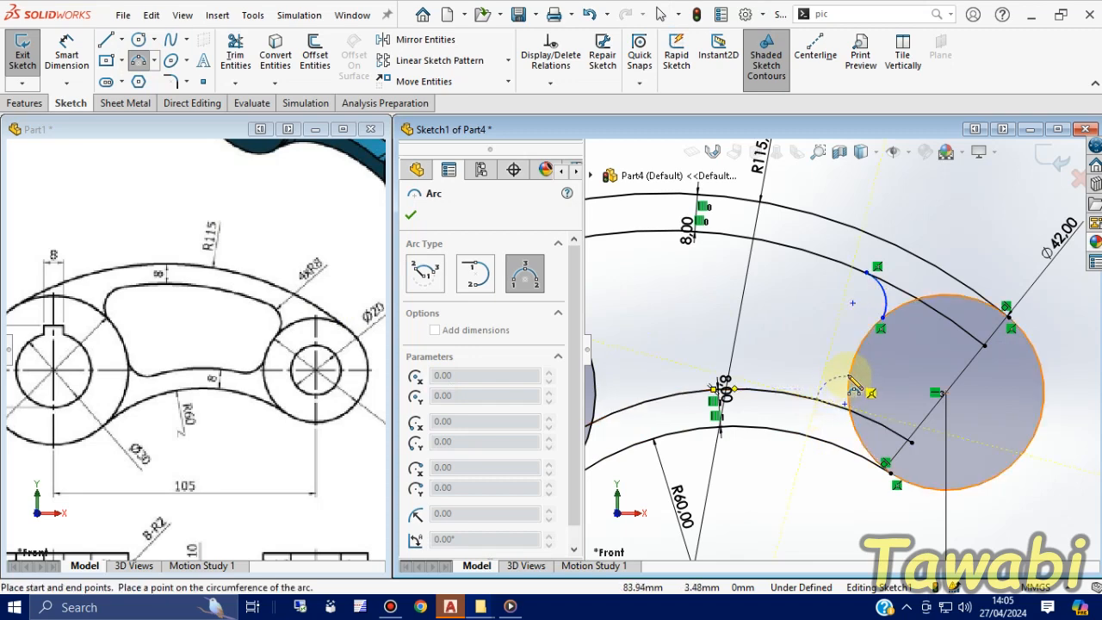
click(856, 366)
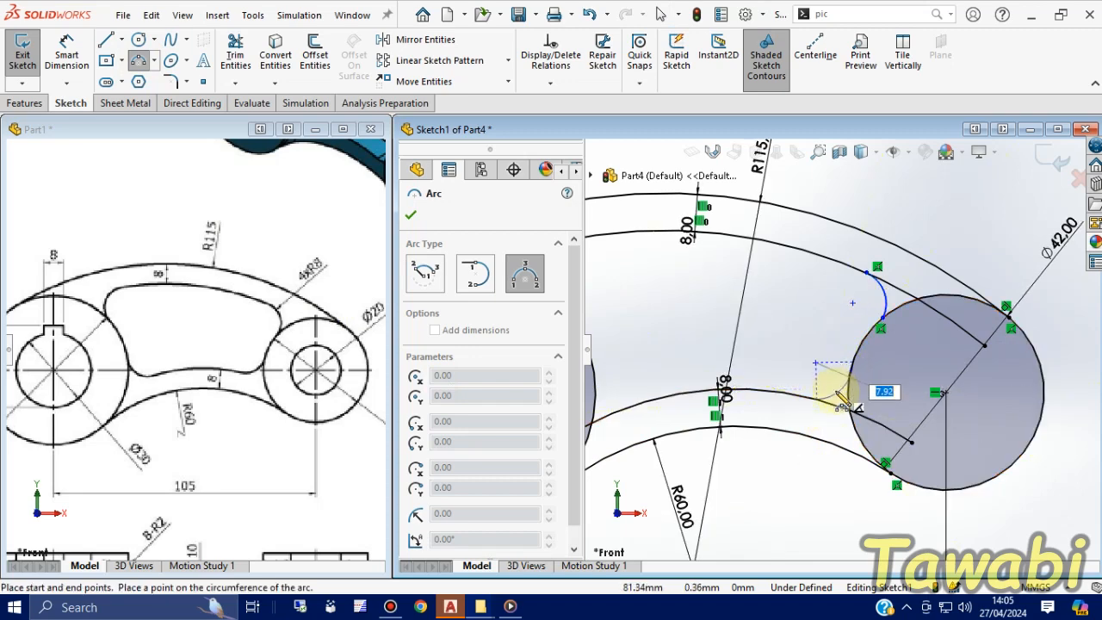
click(846, 401)
key(Escape)
- Sketch a three-point corner arc from the lower inner offset arc to the 60 mm circle
scroll(831, 353, up, 2)
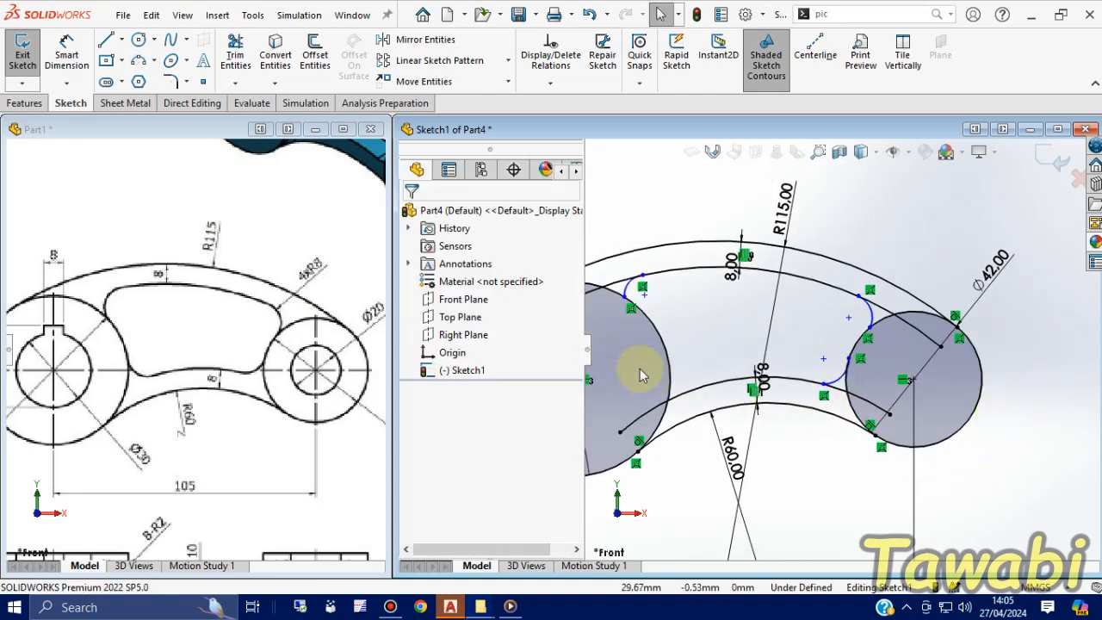
scroll(641, 375, down, 2)
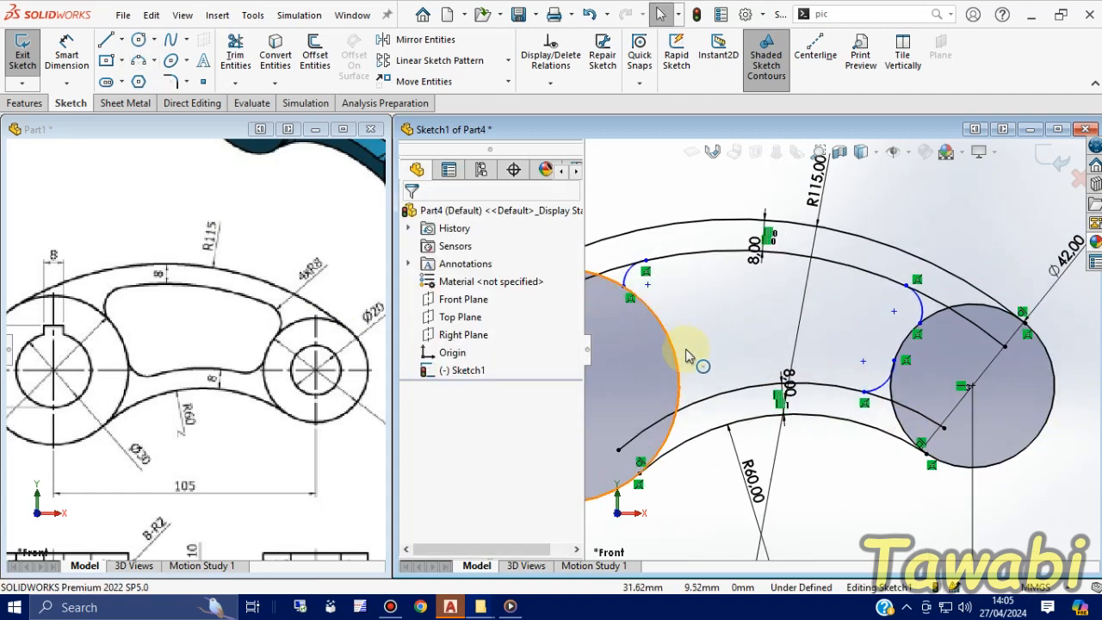
click(139, 62)
click(727, 403)
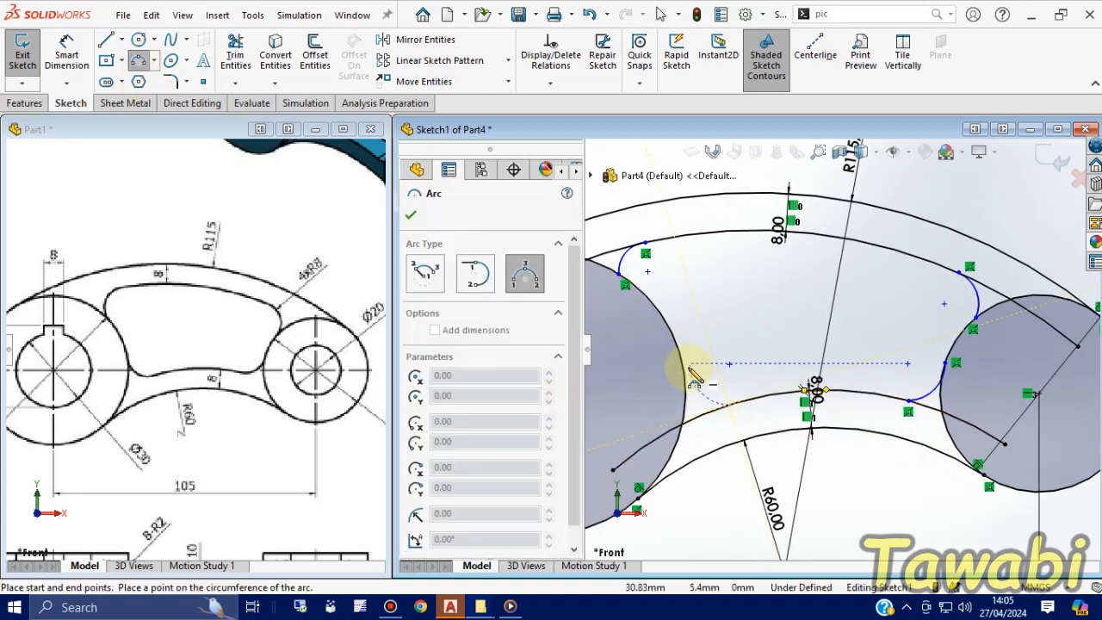
click(684, 370)
scroll(696, 402, down, 1)
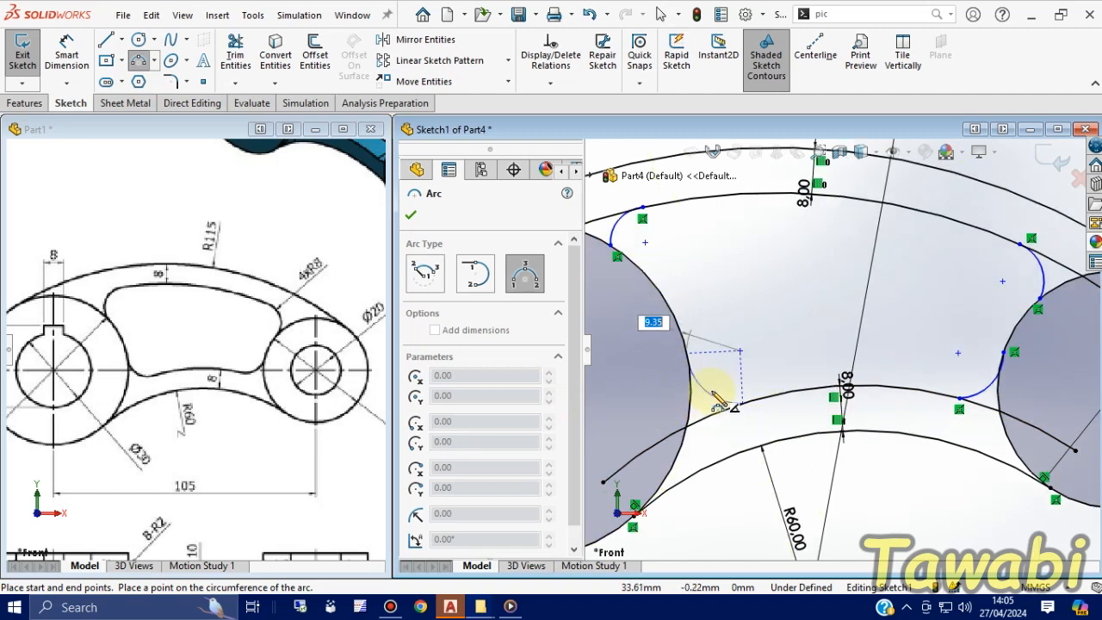
click(721, 394)
key(Escape)
- Power-trim the ends of both inner offset arcs that extend past the corner arcs at the 60 mm circle
scroll(836, 301, up, 2)
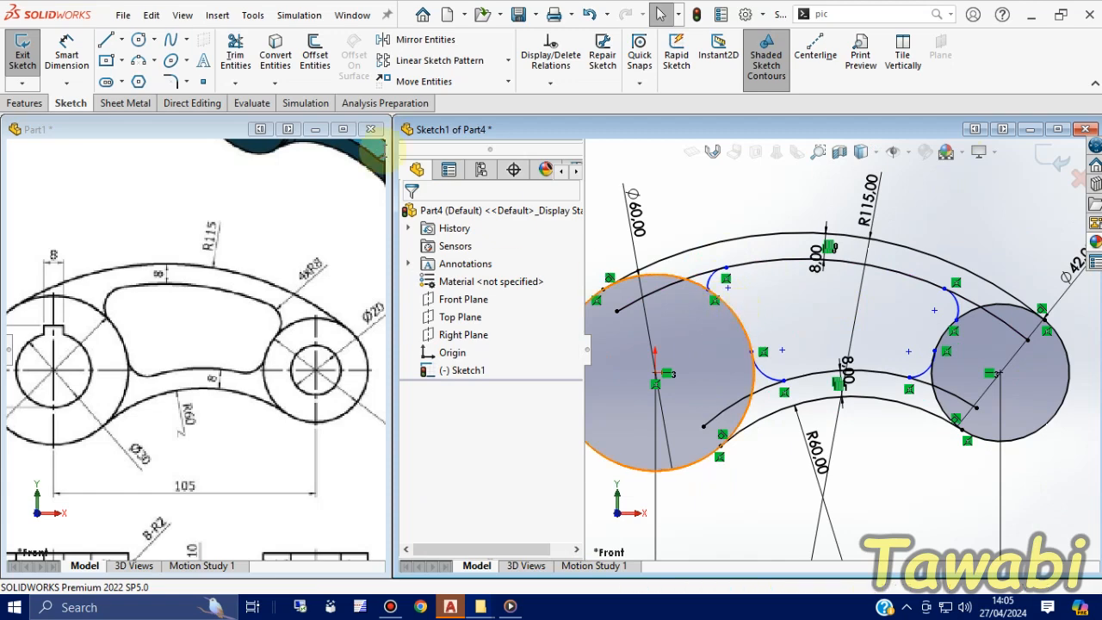
click(235, 54)
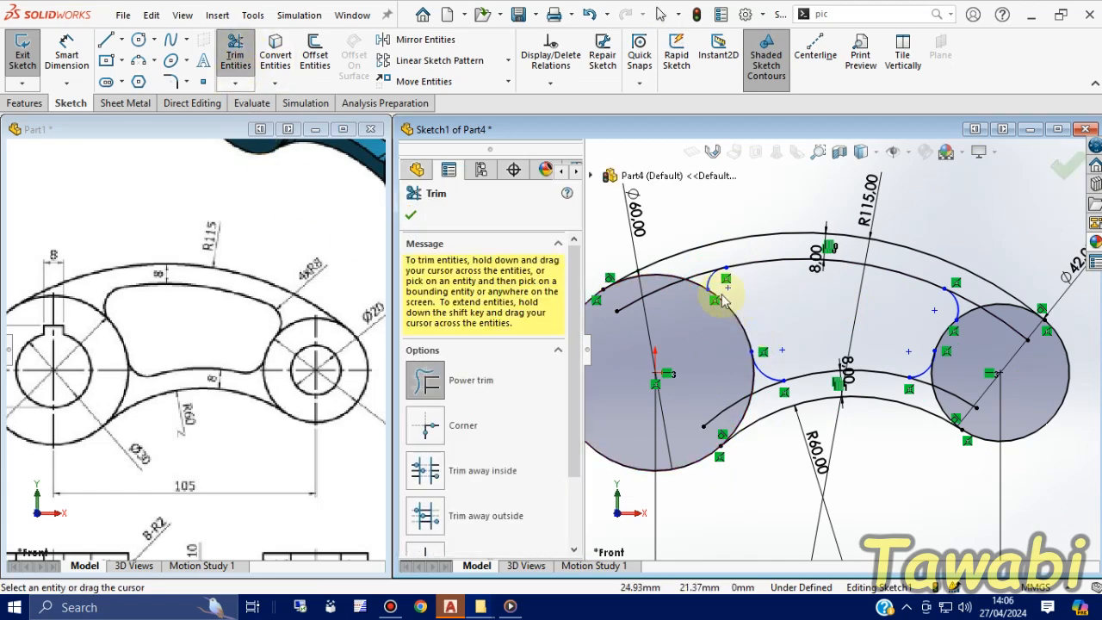
scroll(712, 284, down, 2)
mouse_move(733, 296)
mouse_down()
mouse_move(713, 276)
mouse_move(625, 335)
mouse_move(609, 318)
mouse_up()
scroll(728, 301, up, 3)
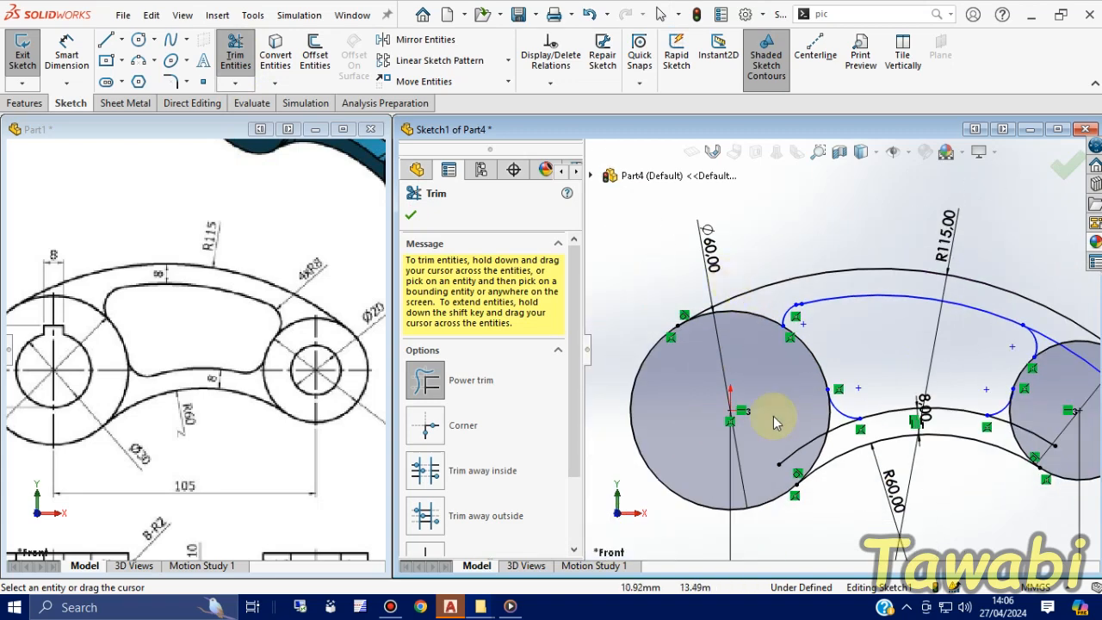
scroll(827, 453, down, 3)
mouse_move(848, 407)
mouse_down()
mouse_move(846, 395)
mouse_move(782, 443)
mouse_move(743, 442)
mouse_move(698, 392)
mouse_up()
scroll(697, 392, up, 3)
- Trim the ends of both inner offset arcs beyond the corner arcs at the 42 mm circle
scroll(954, 364, down, 5)
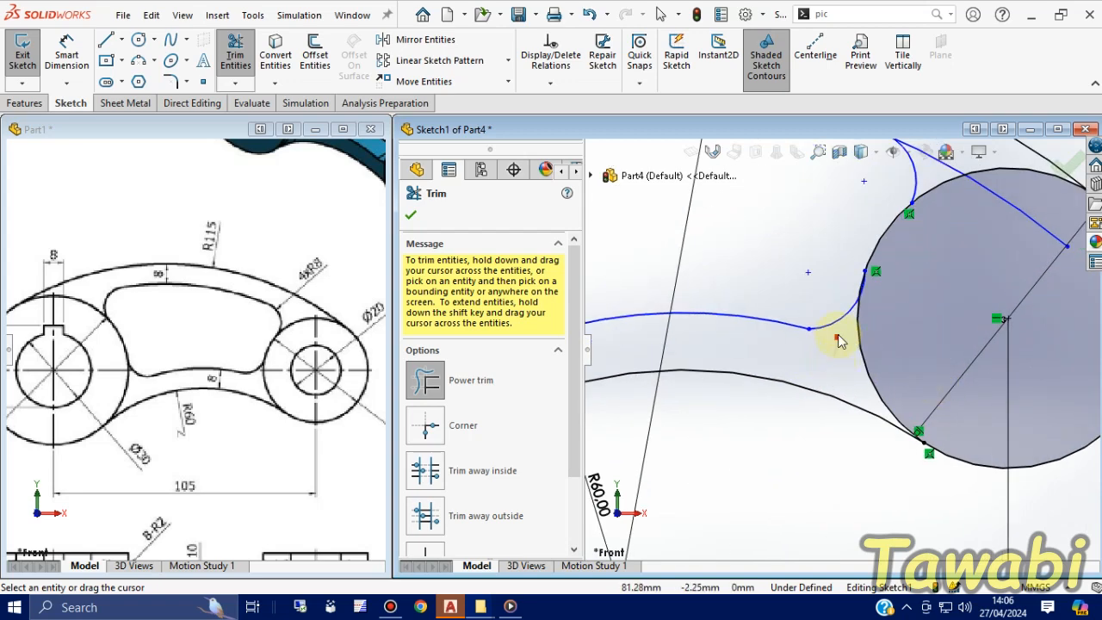
scroll(943, 387, up, 2)
scroll(937, 205, down, 5)
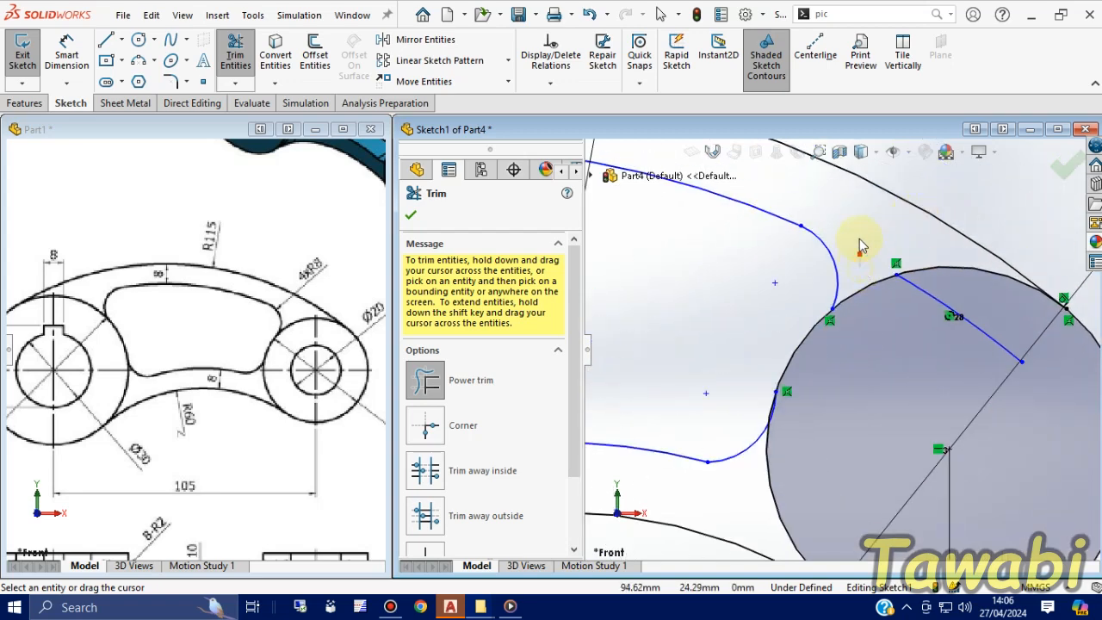
drag(905, 317, 933, 290)
scroll(771, 343, up, 3)
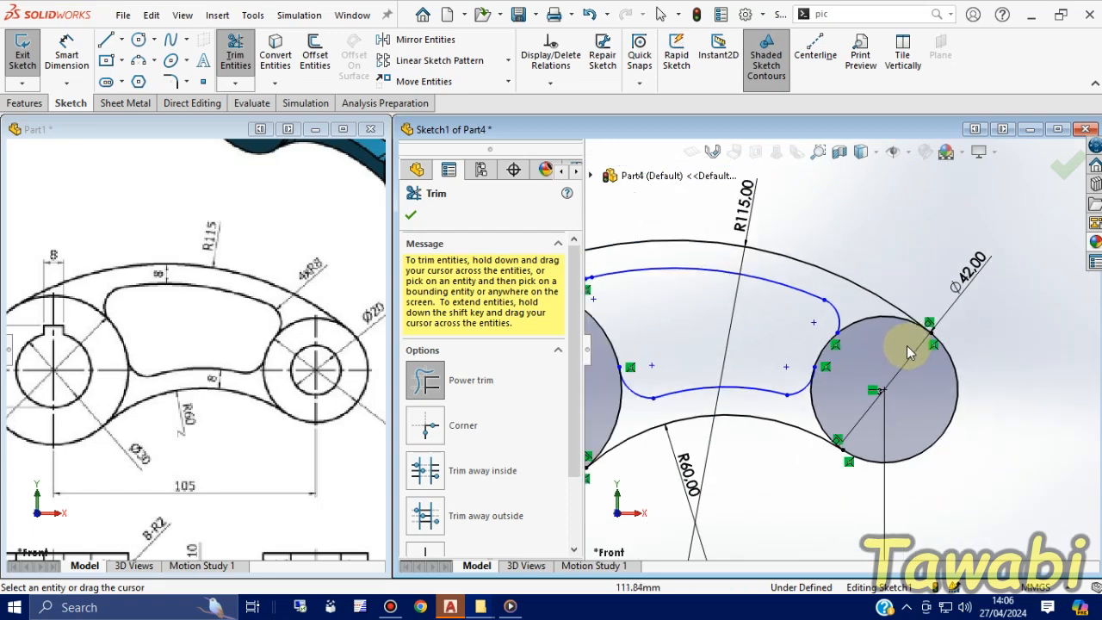
drag(635, 312, 626, 298)
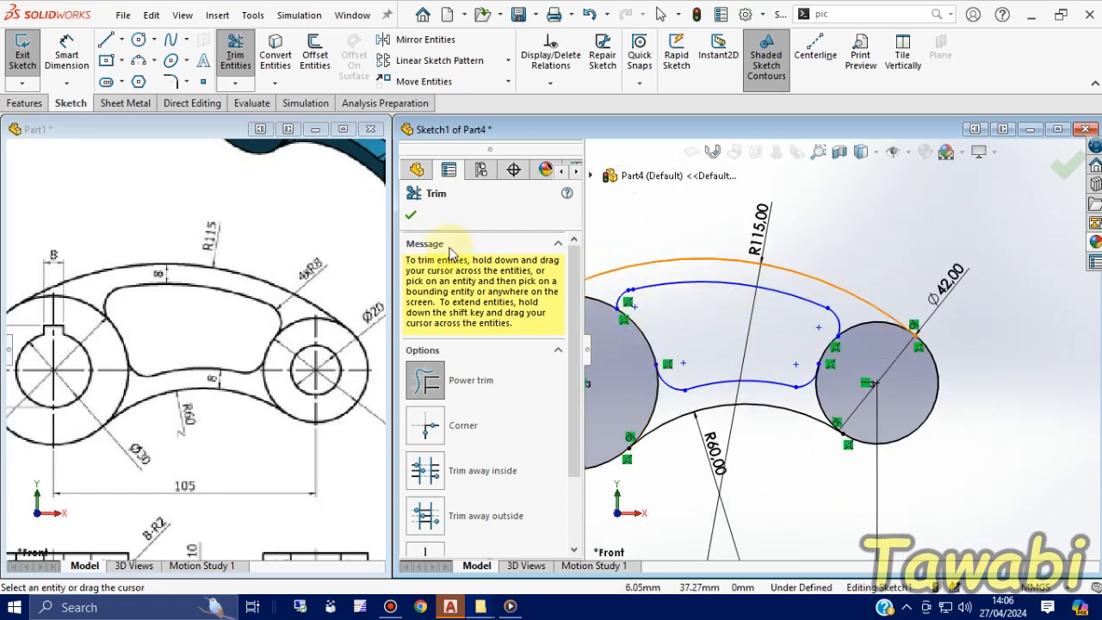
click(412, 218)
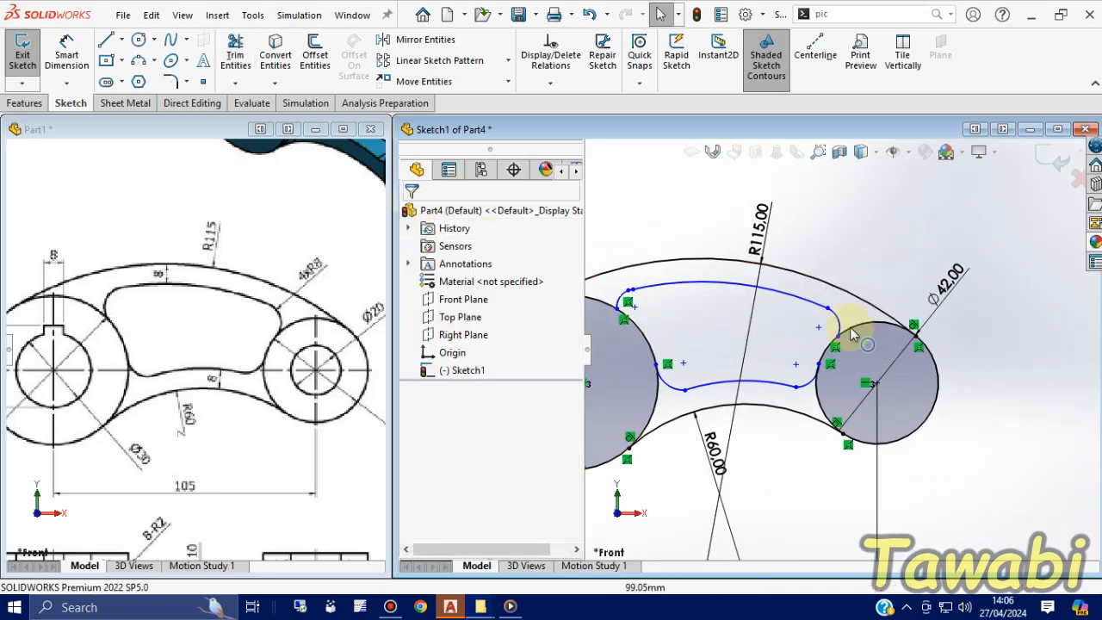
- Make the upper corner arc beside the 42 mm circle tangent to that circle and to the upper inner arc
scroll(851, 349, down, 3)
scroll(851, 349, down, 3)
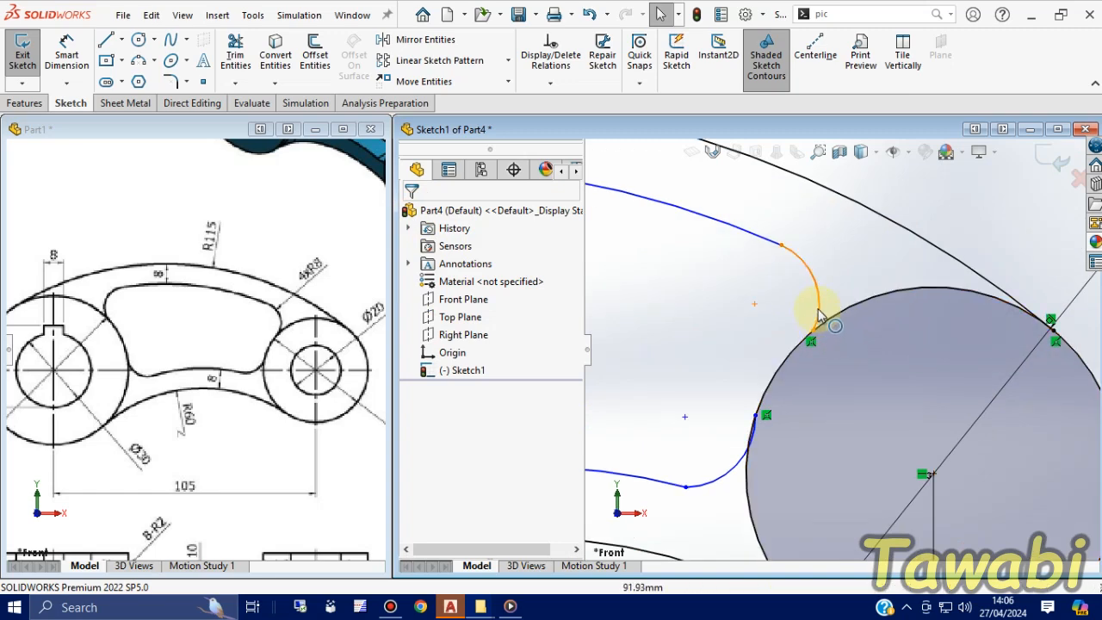
click(819, 319)
click(826, 319)
ctrl+click(820, 317)
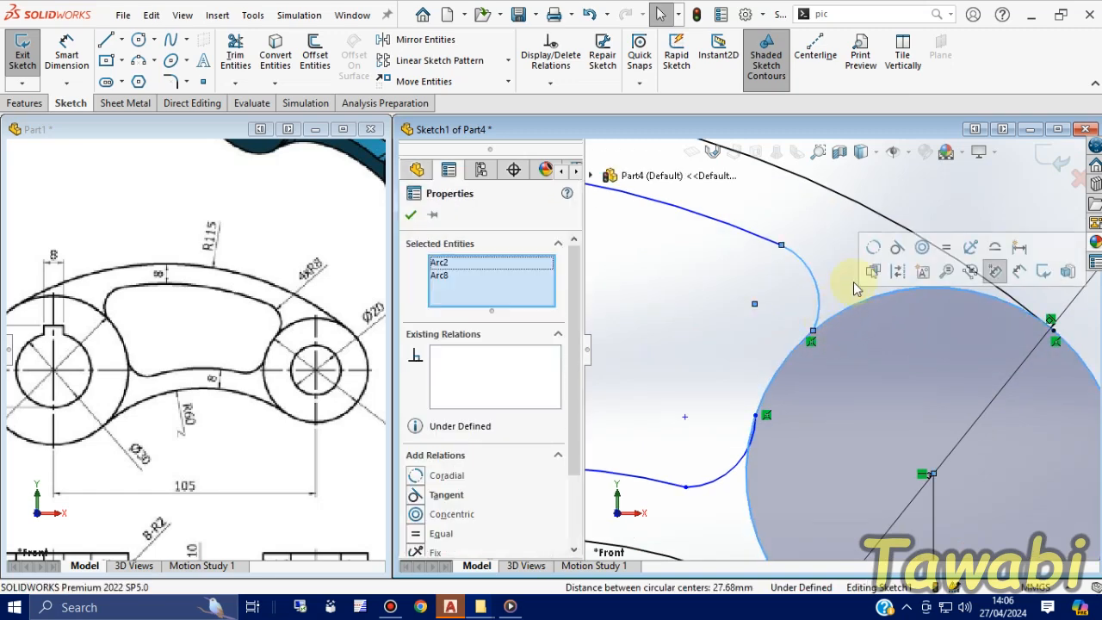
click(896, 249)
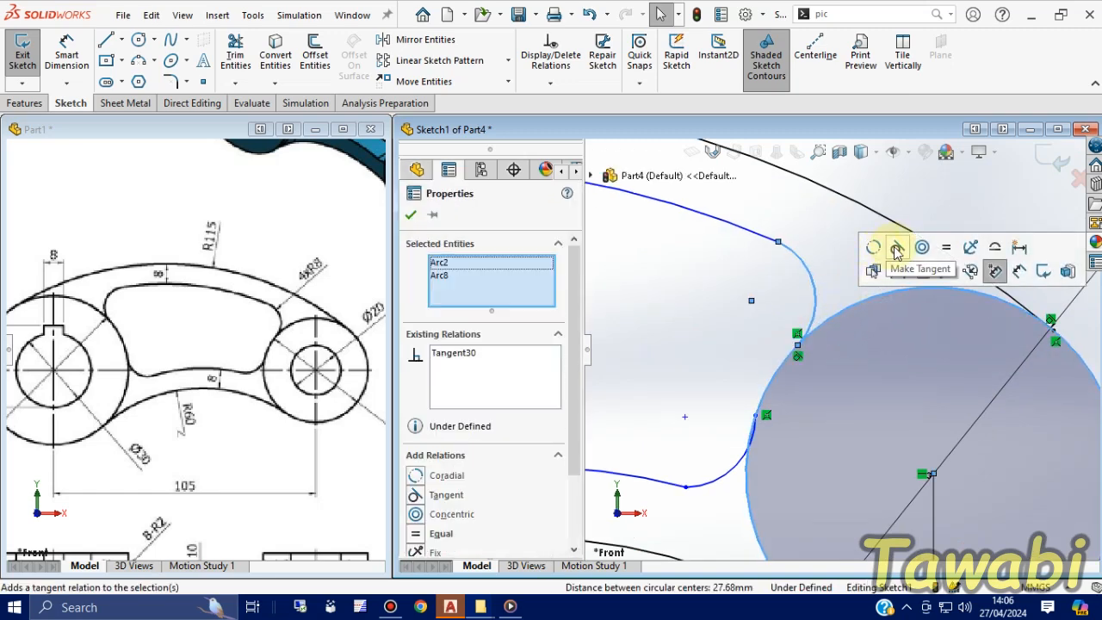
click(890, 199)
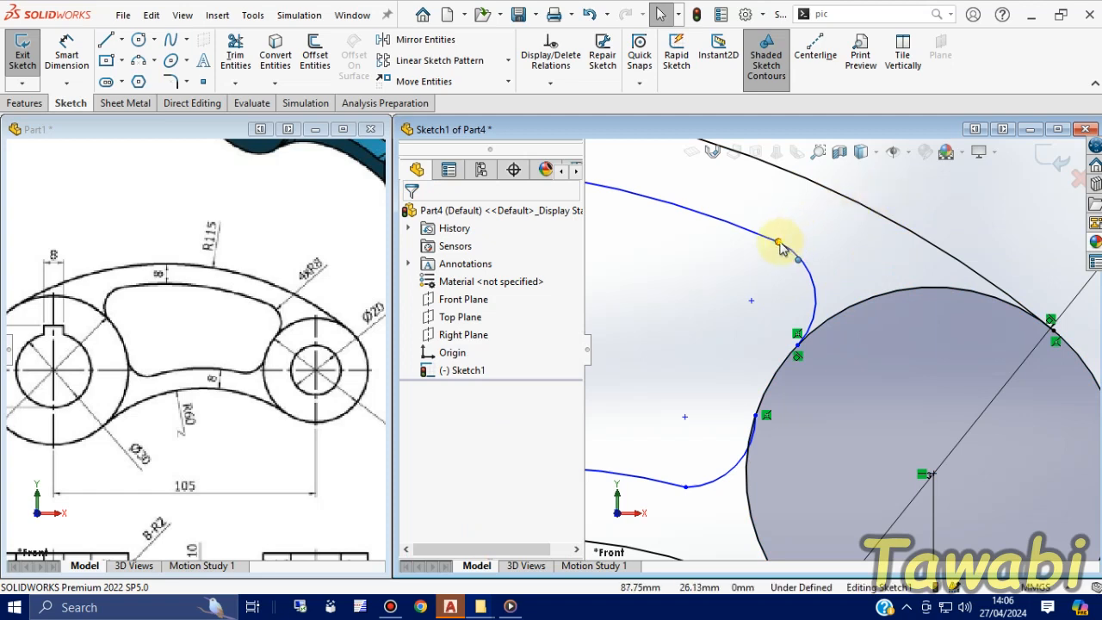
click(780, 244)
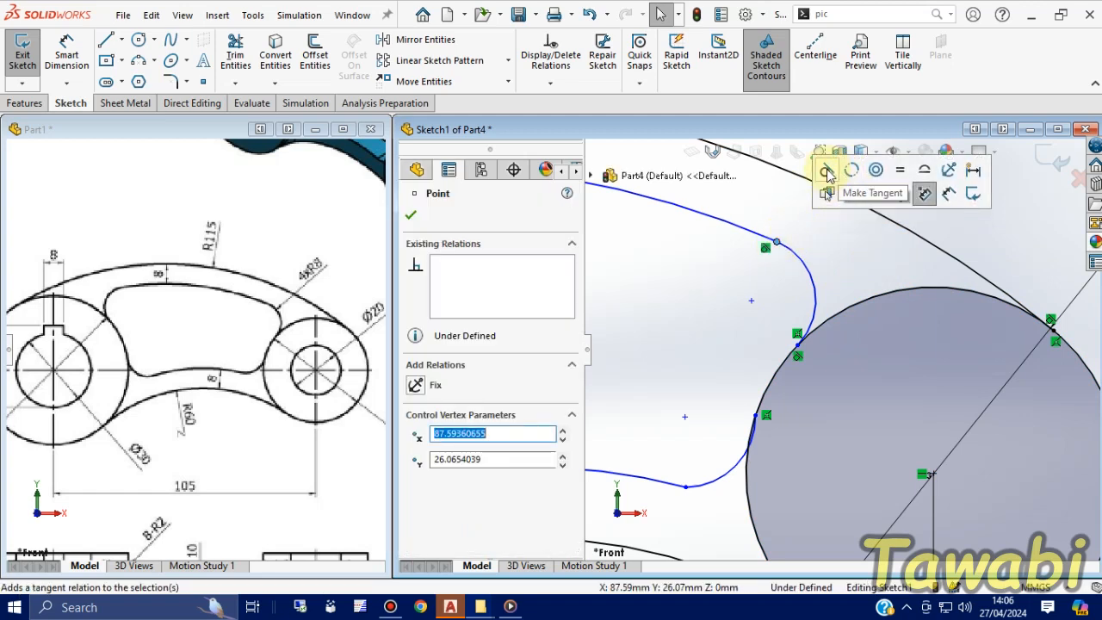
click(817, 249)
- Make the lower corner arc beside the 42 mm circle tangent to that circle and to the lower inner arc
scroll(928, 246, up, 3)
scroll(794, 397, down, 3)
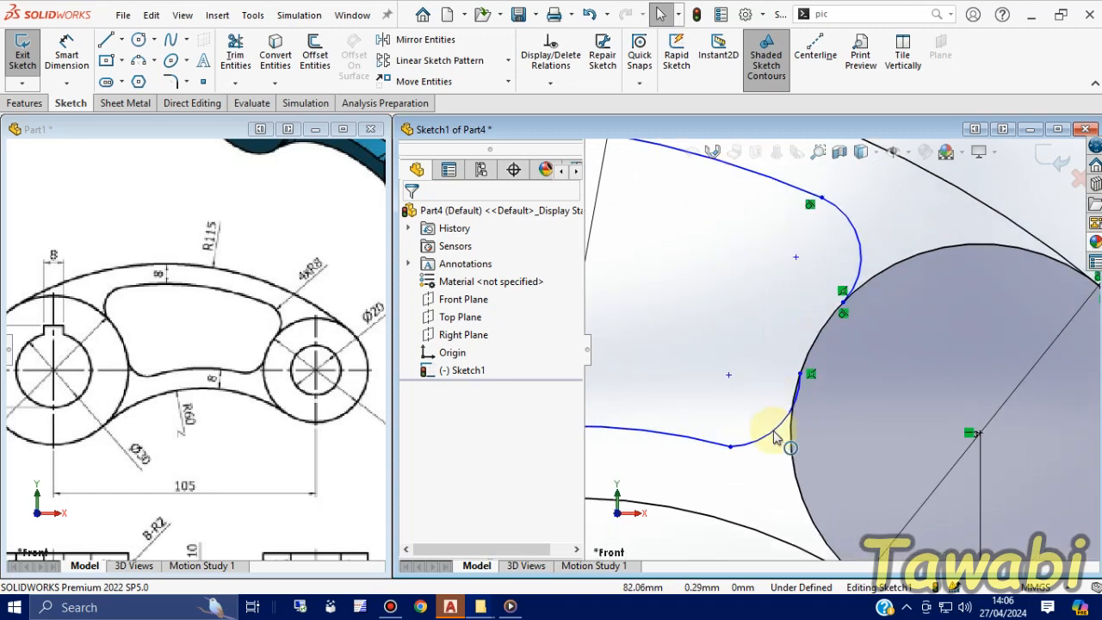
click(782, 430)
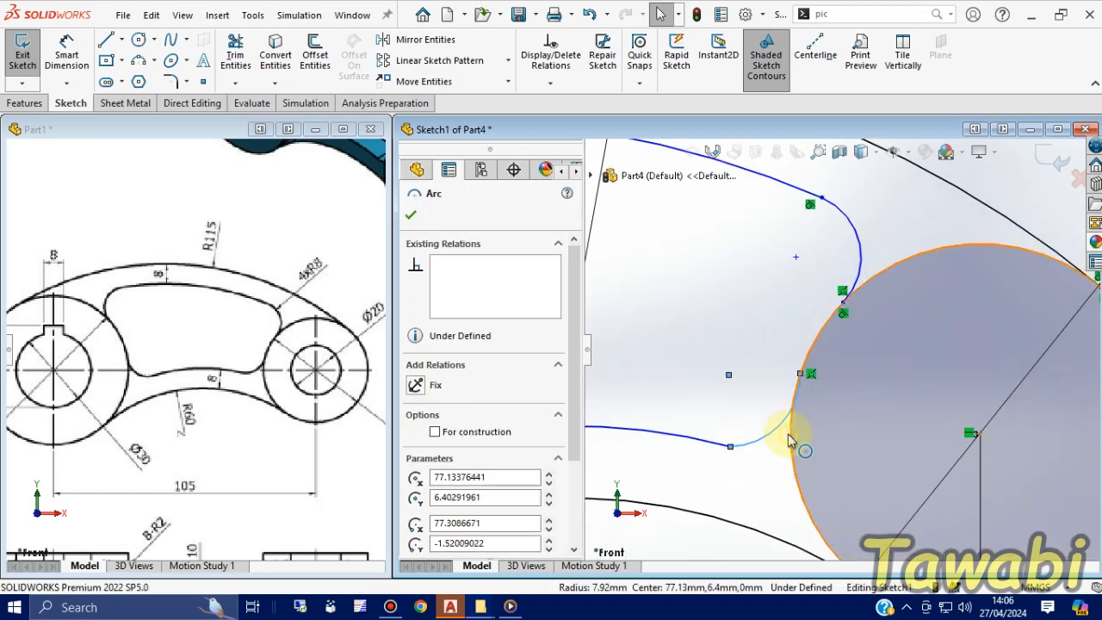
ctrl+click(789, 438)
click(858, 365)
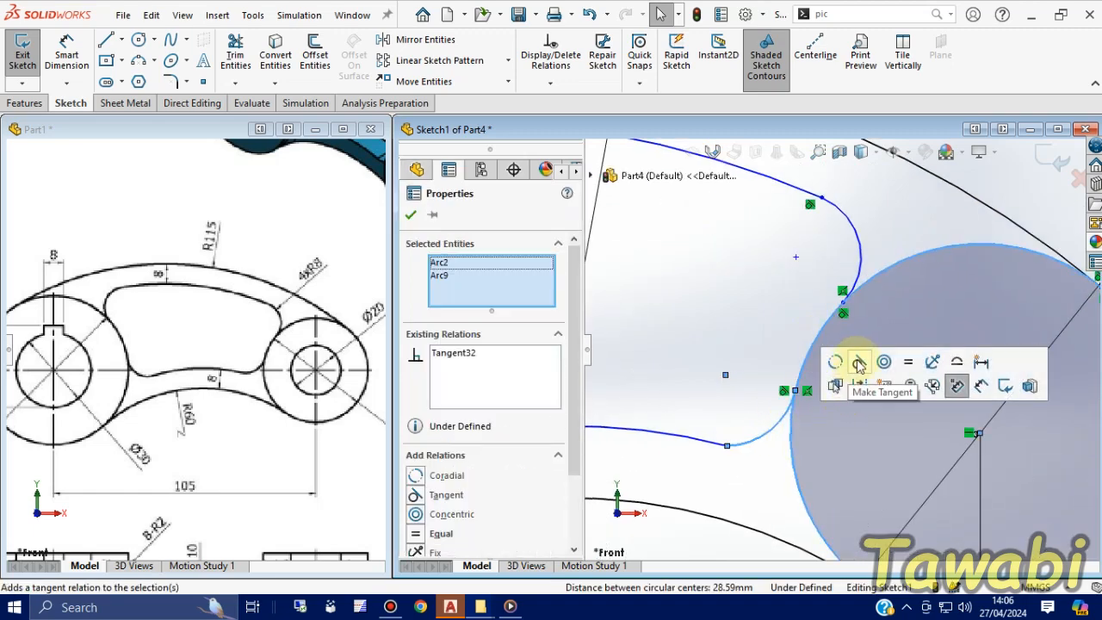
click(746, 338)
click(727, 449)
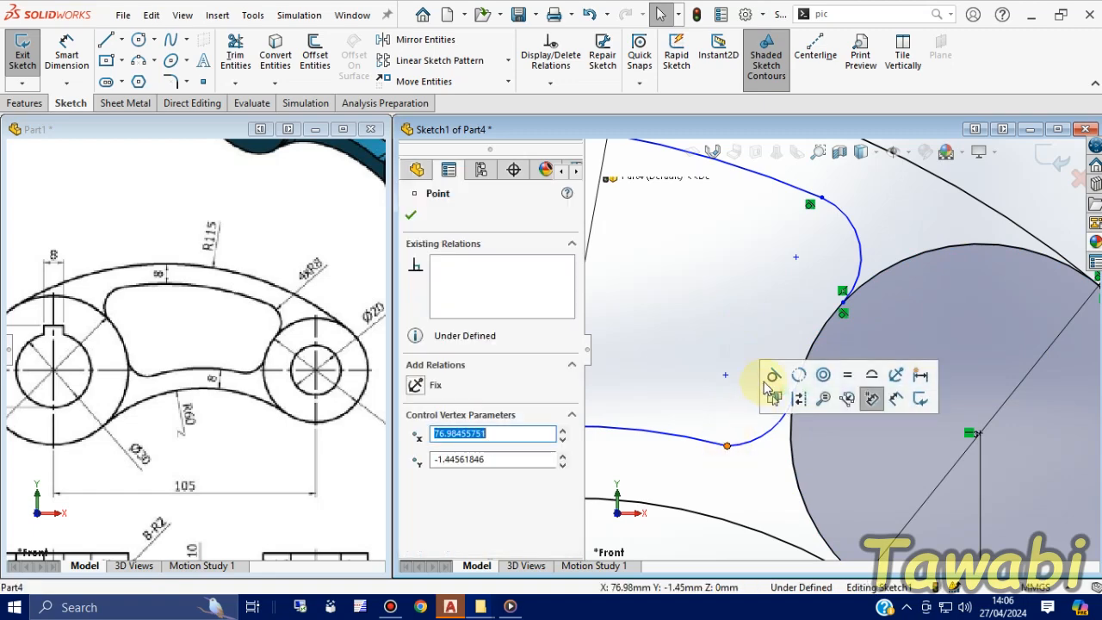
click(736, 312)
scroll(887, 393, up, 5)
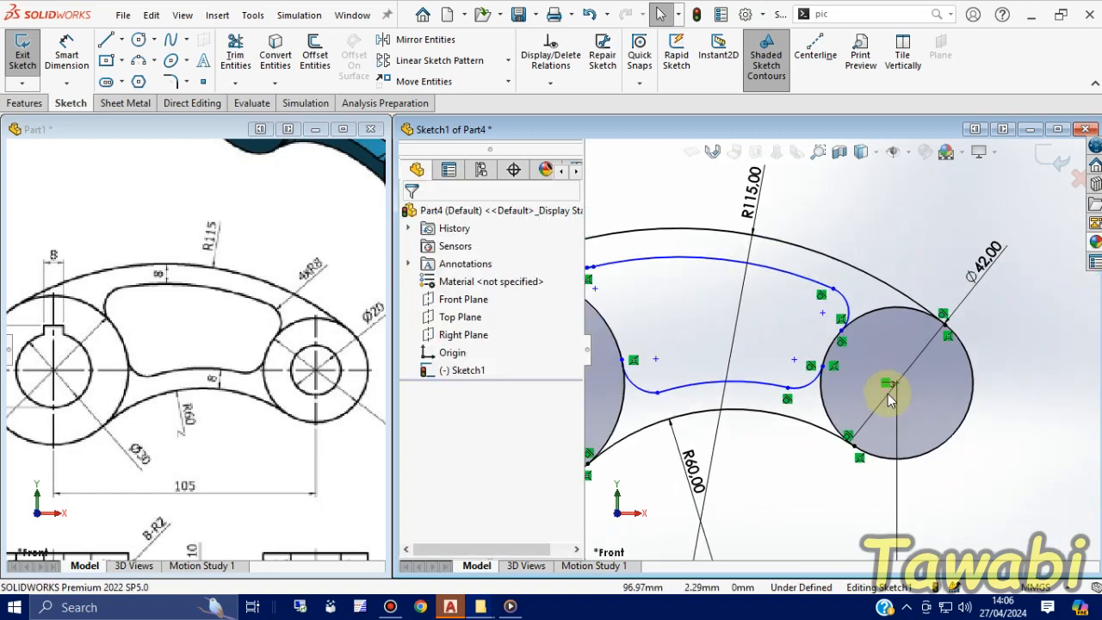
- Make the lower corner arc beside the 60 mm circle tangent to the lower inner arc and to that circle
scroll(688, 392, down, 3)
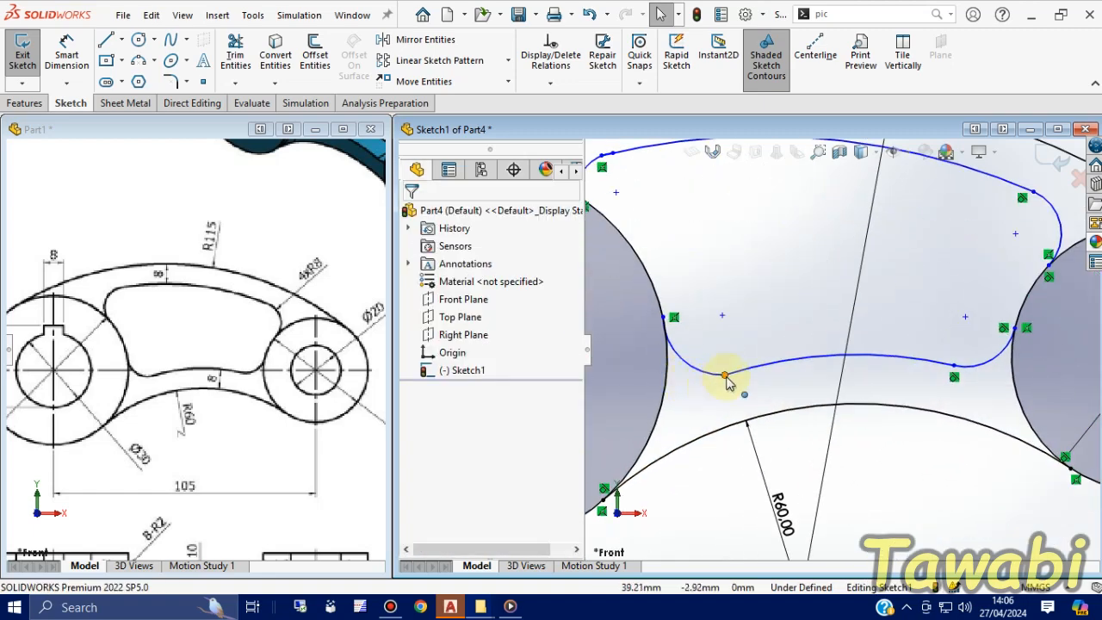
click(726, 378)
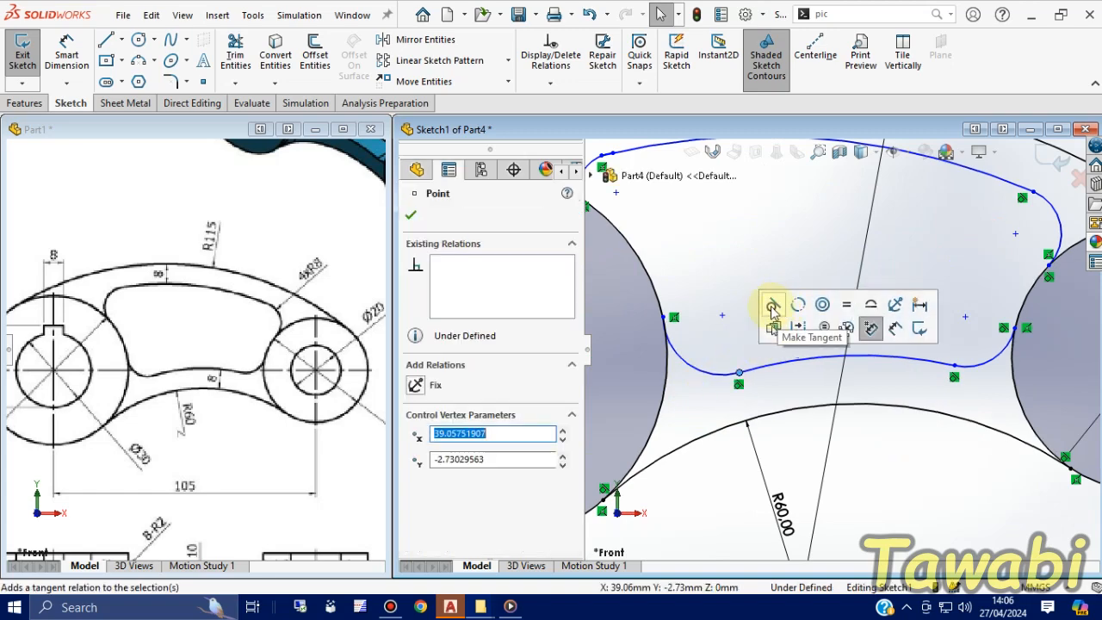
click(709, 401)
scroll(694, 360, down, 2)
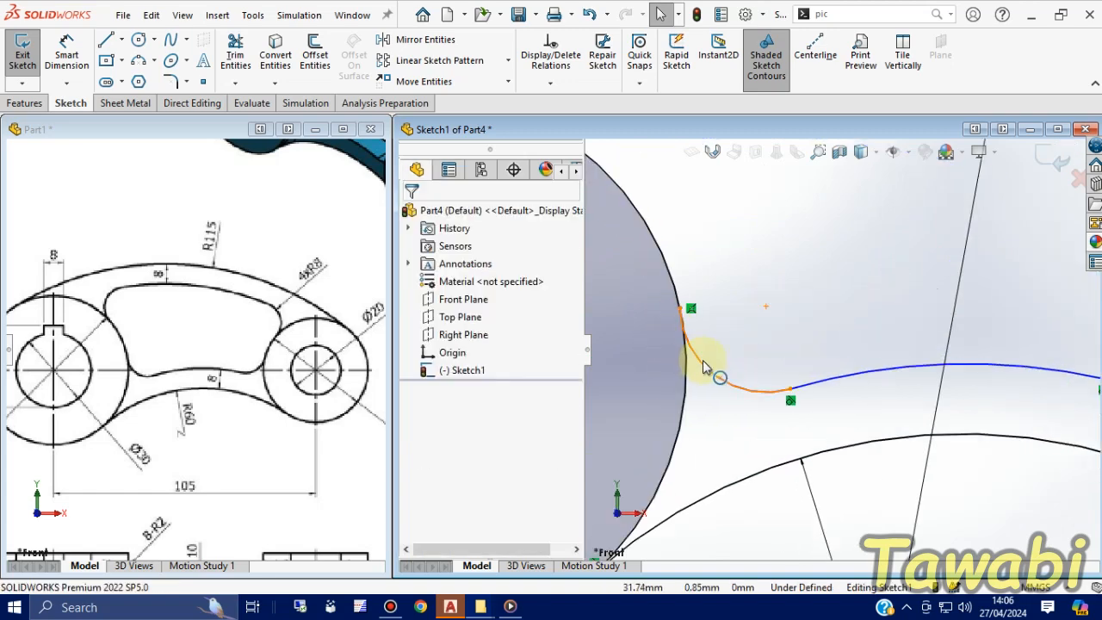
click(703, 369)
ctrl+click(669, 274)
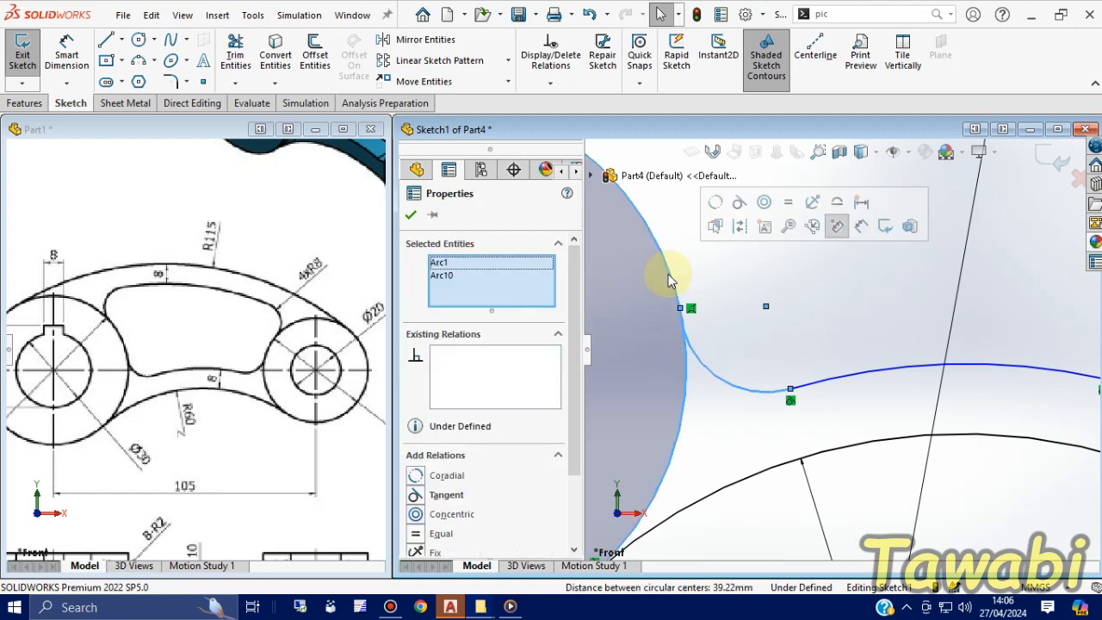
click(739, 201)
click(782, 361)
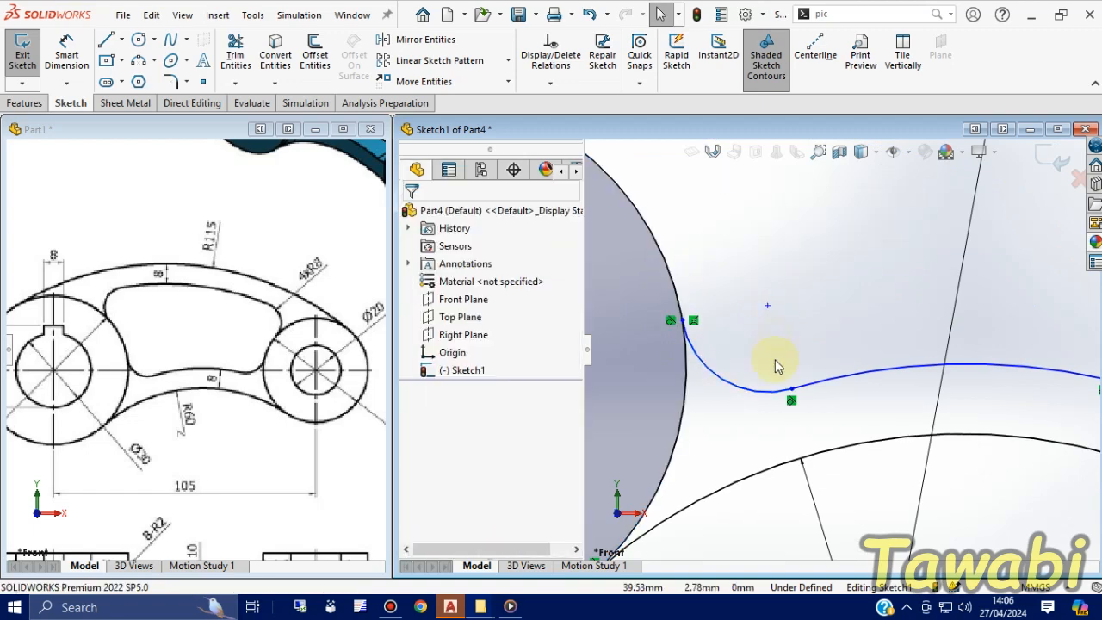
- Add a tangent relation between the upper corner arc and the 60 mm circle
scroll(784, 398, up, 3)
scroll(764, 280, down, 4)
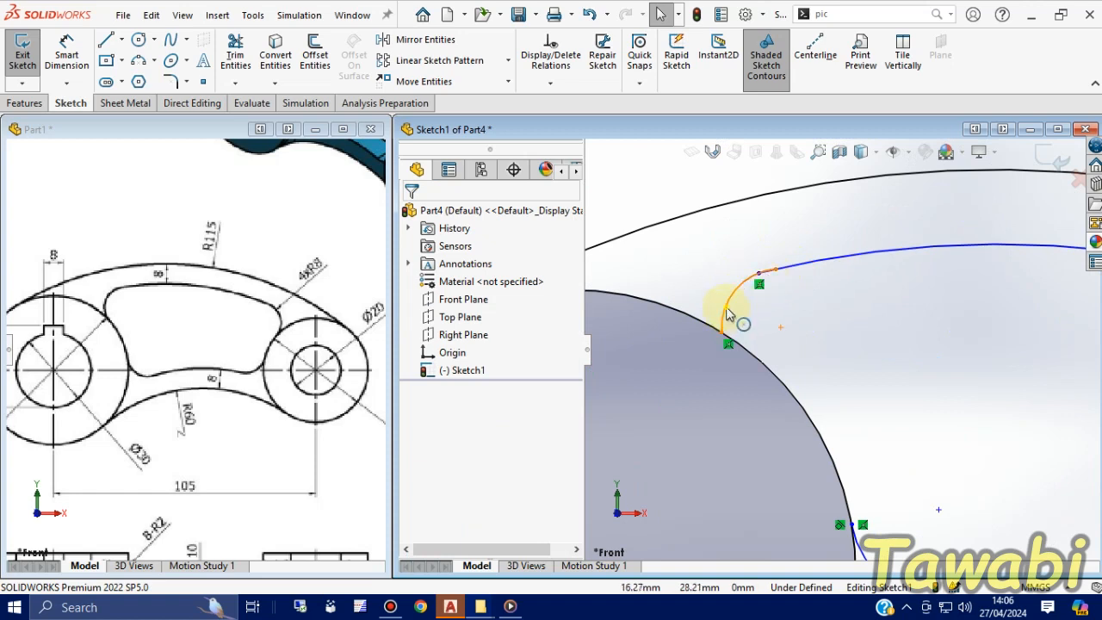
click(728, 315)
ctrl+click(701, 321)
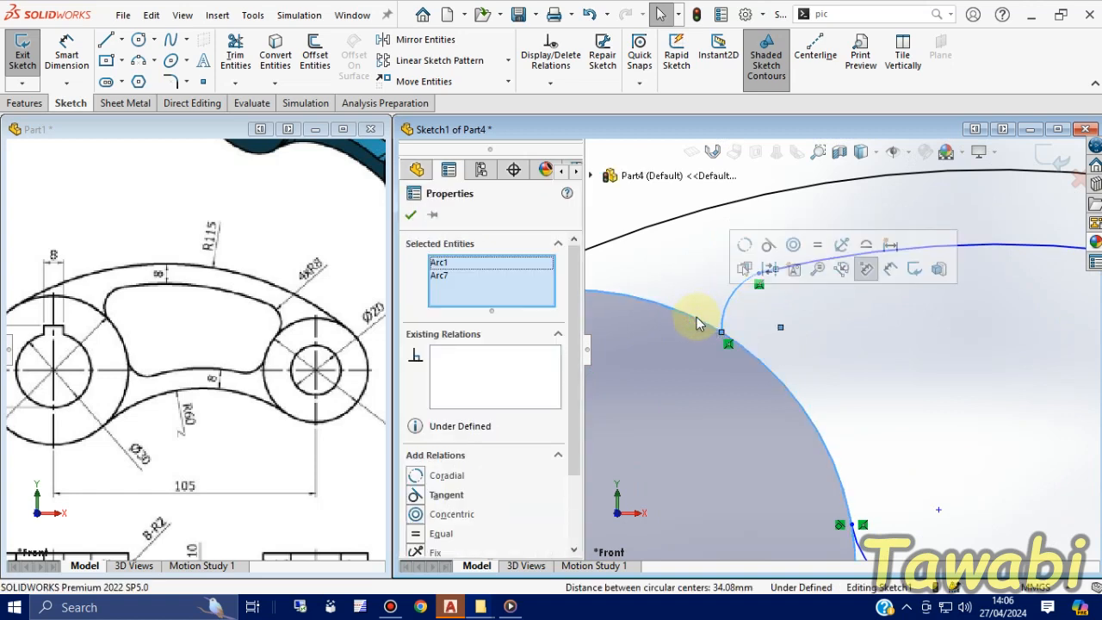
click(768, 245)
click(853, 365)
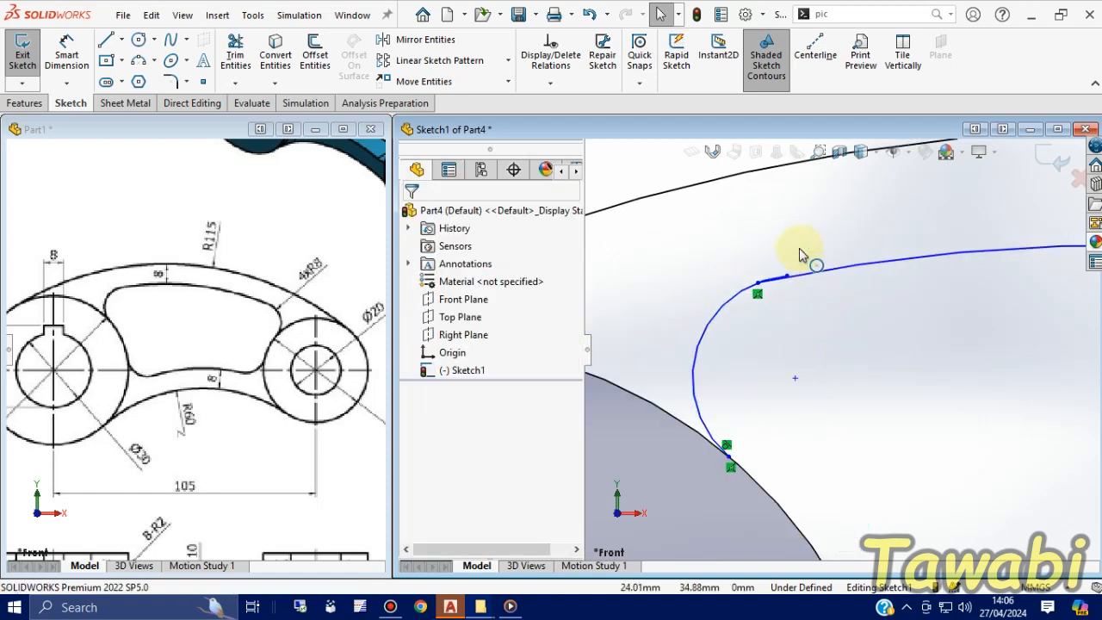
- Make the upper corner arc beside the 60 mm circle tangent to the upper inner arc
scroll(800, 255, down, 1)
click(814, 280)
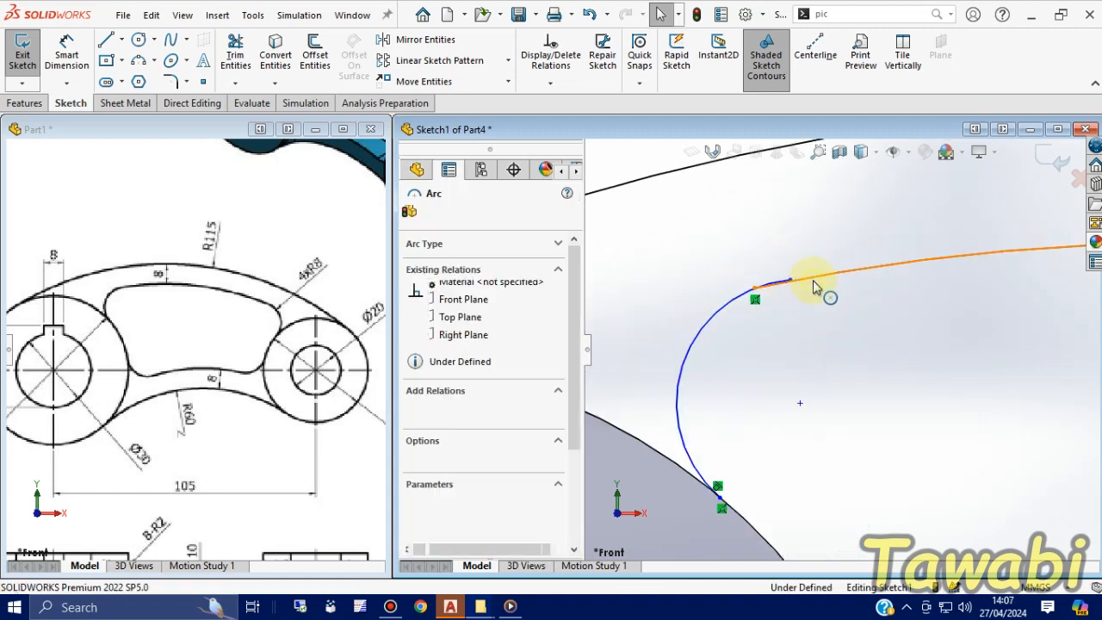
ctrl+click(733, 307)
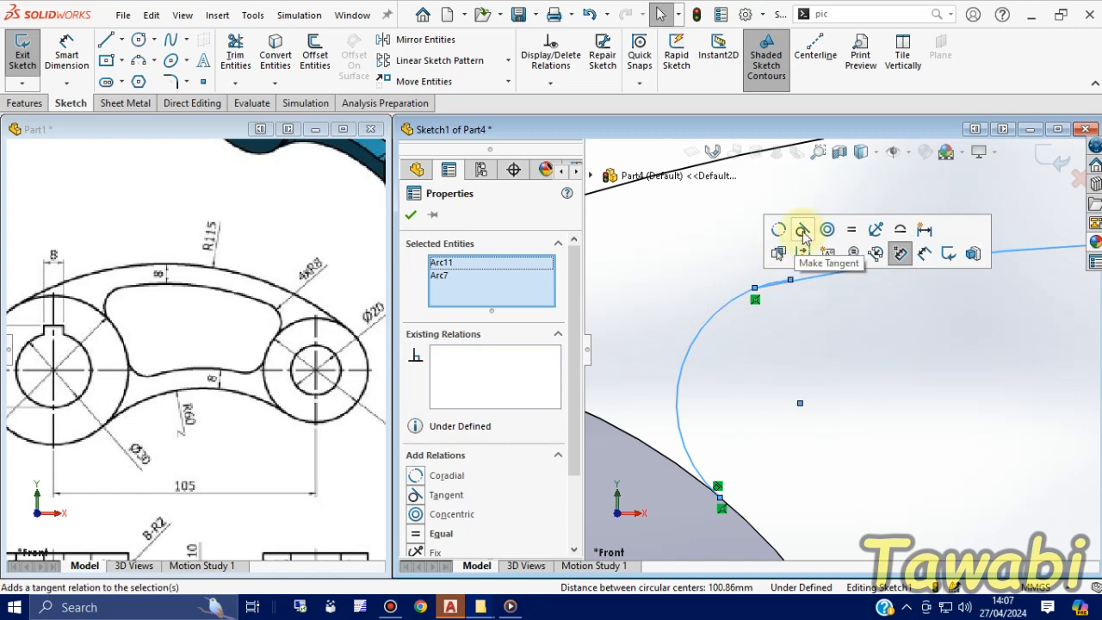
click(803, 249)
click(839, 361)
scroll(821, 344, up, 3)
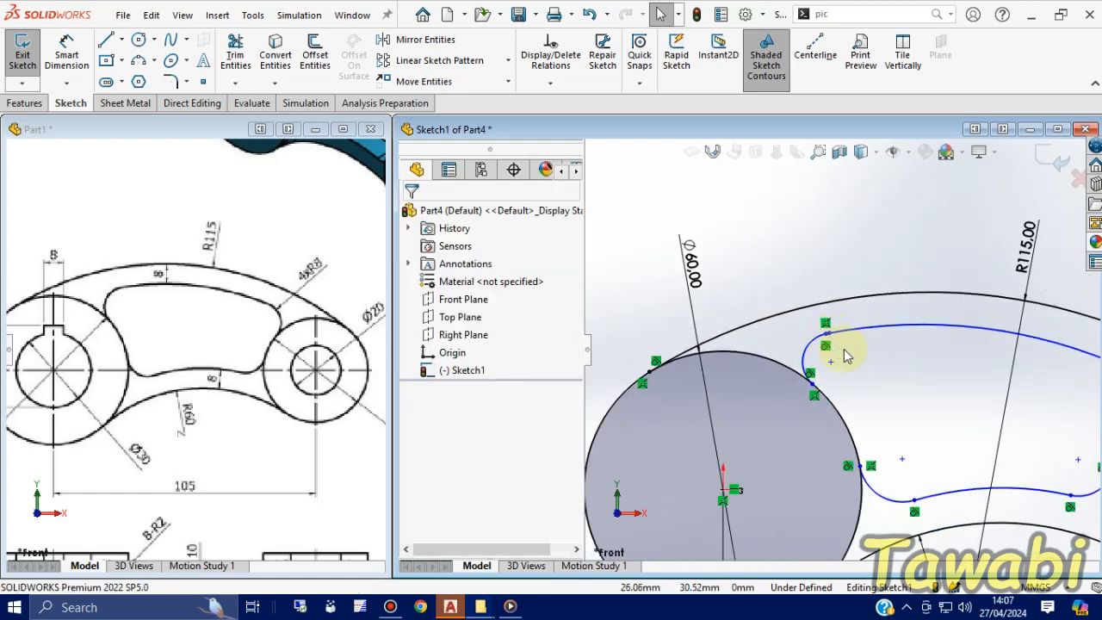
- Check the side view in the reference drawing and start an Extruded Boss/Base using the lower and upper arm regions as contours
scroll(847, 356, up, 3)
scroll(969, 394, down, 1)
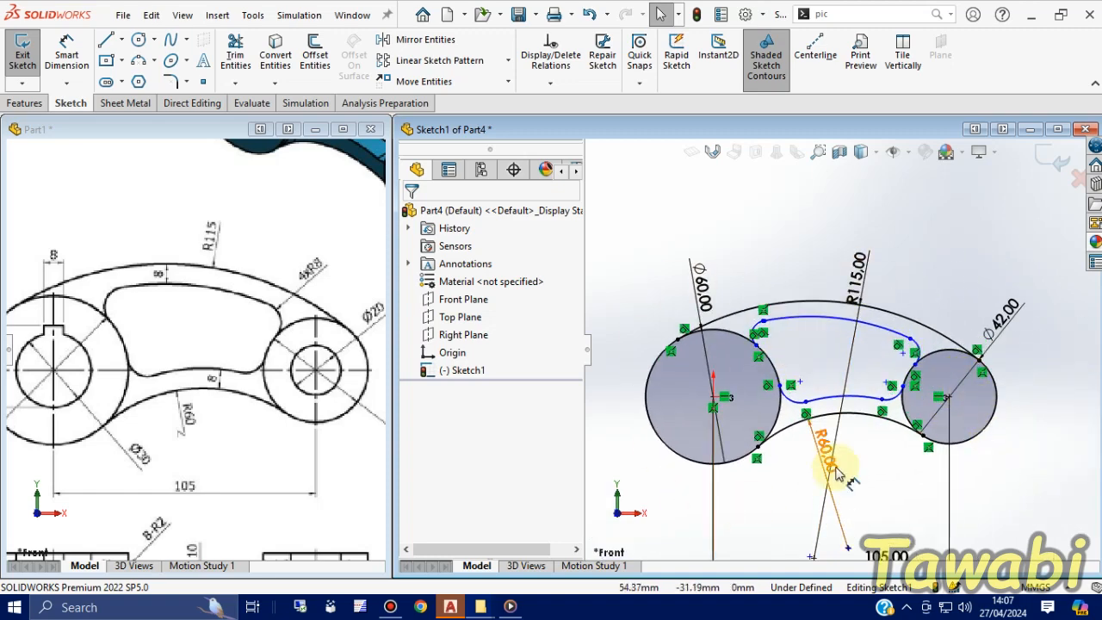
scroll(345, 406, up, 2)
scroll(197, 504, down, 2)
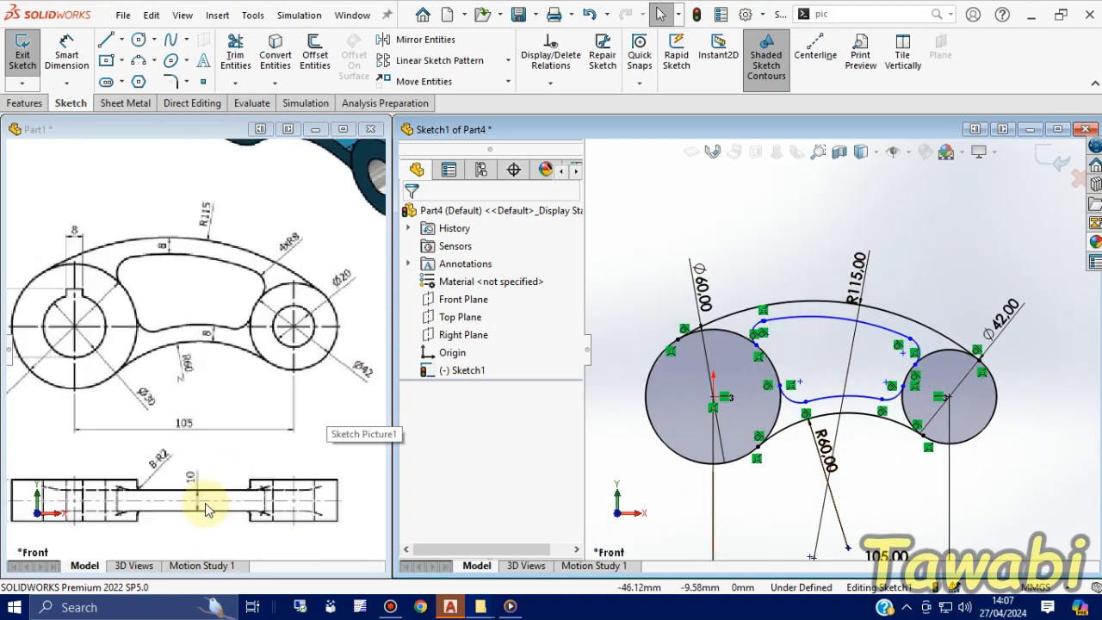
scroll(184, 450, down, 1)
scroll(198, 431, up, 2)
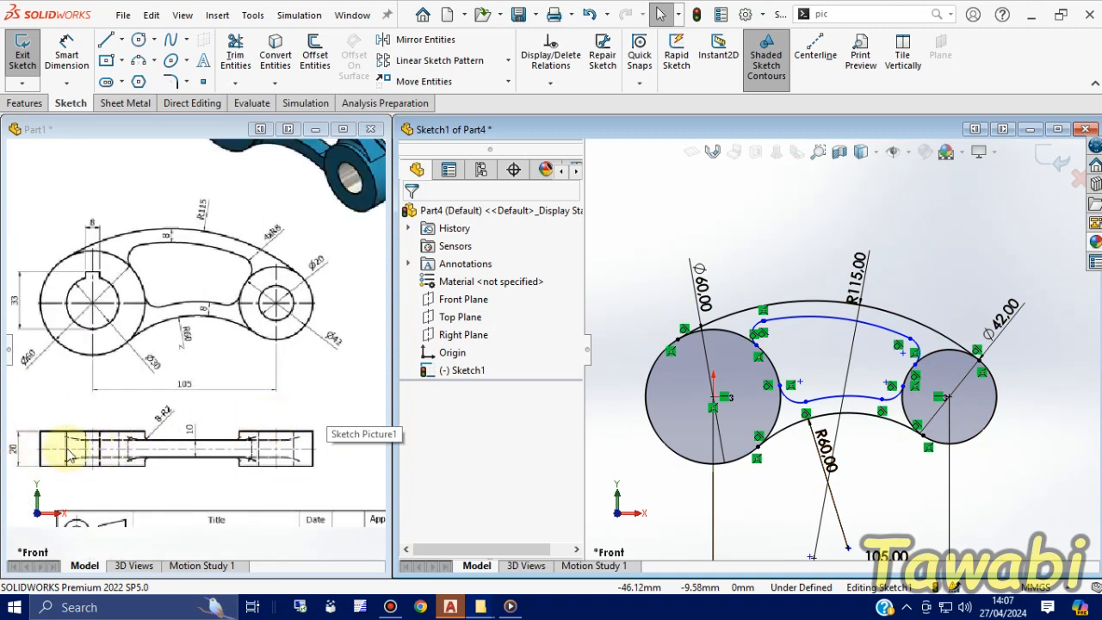
middle_drag(925, 482, 965, 469)
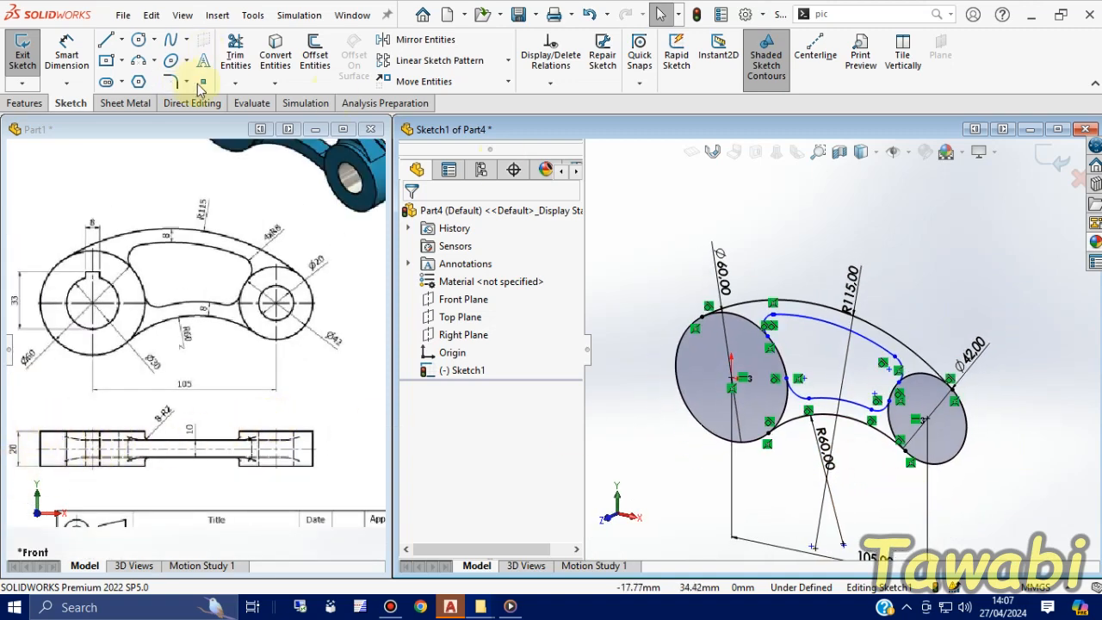
click(17, 104)
click(28, 52)
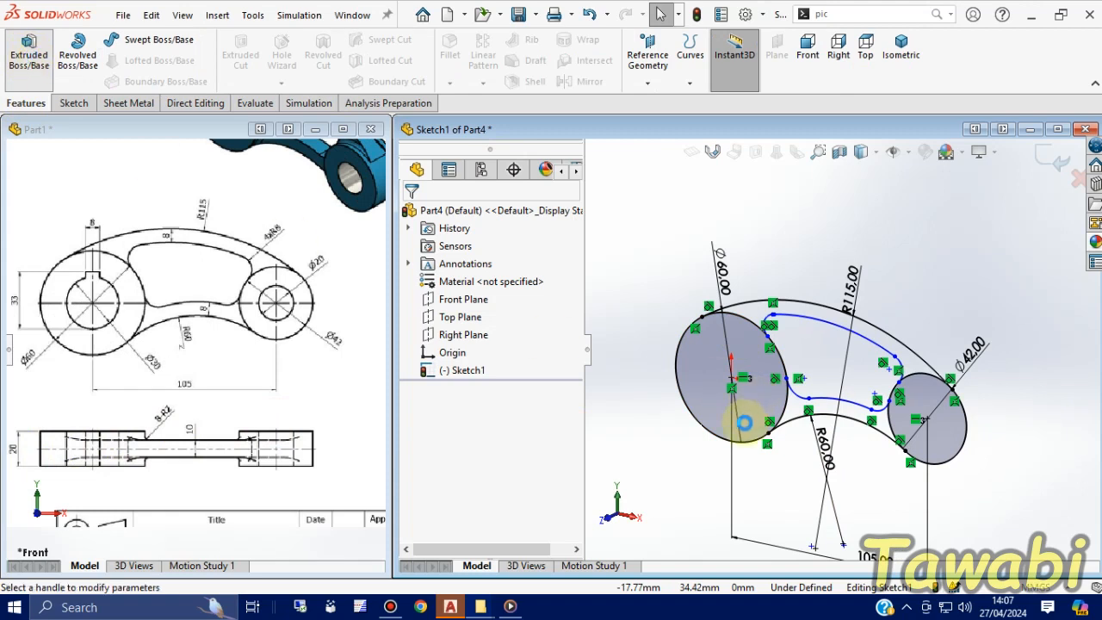
click(880, 435)
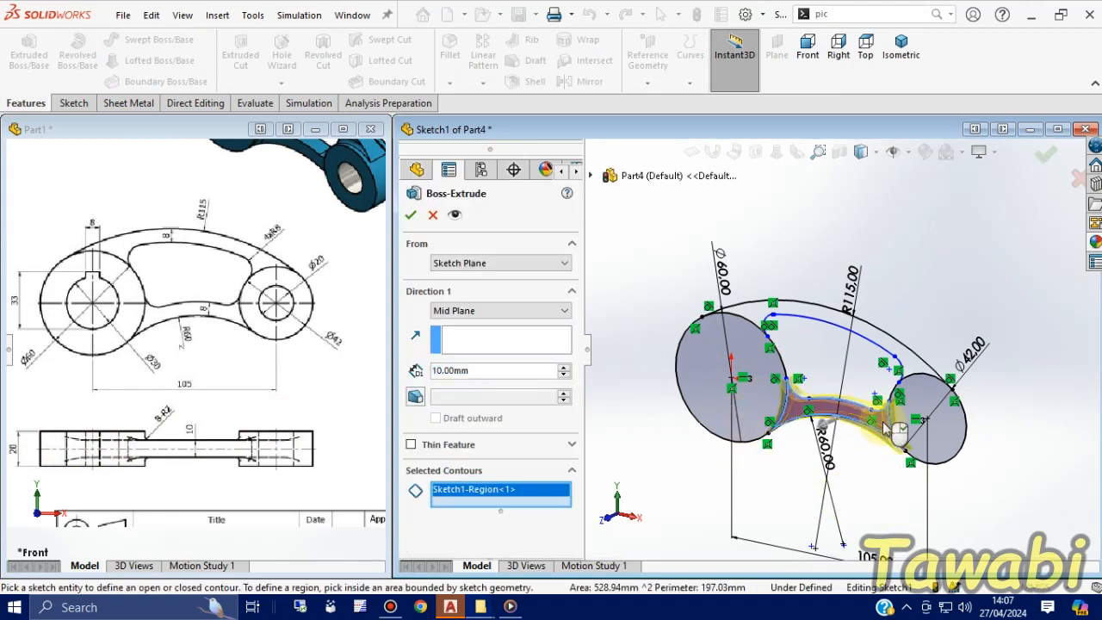
click(913, 367)
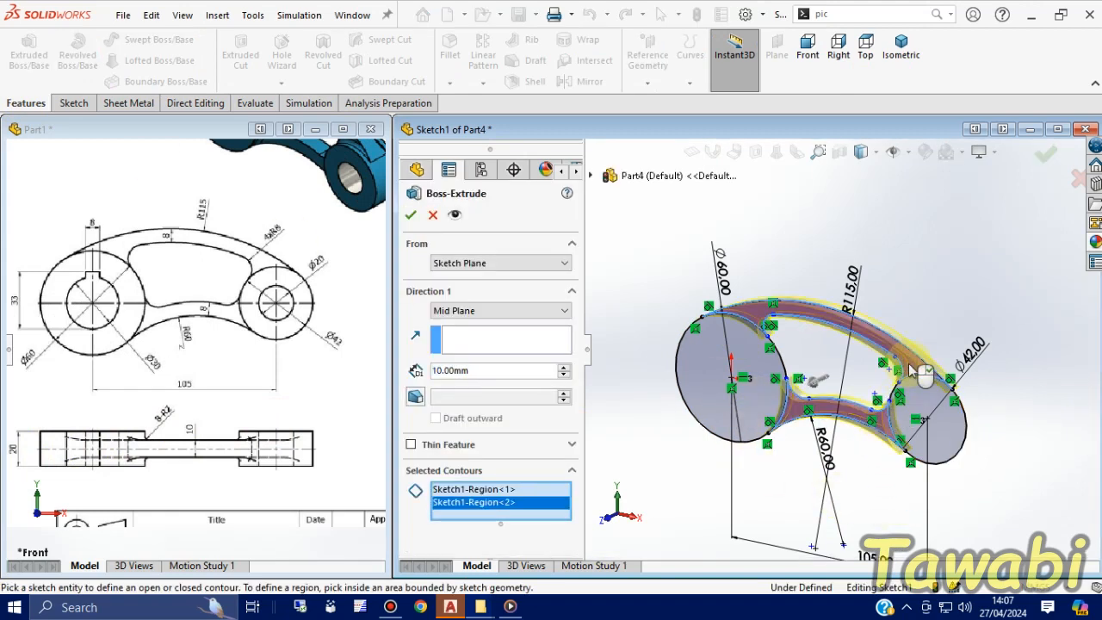
- Extrude the two selected arm regions with the Mid Plane end condition and a depth of 10 mm
click(514, 310)
click(474, 374)
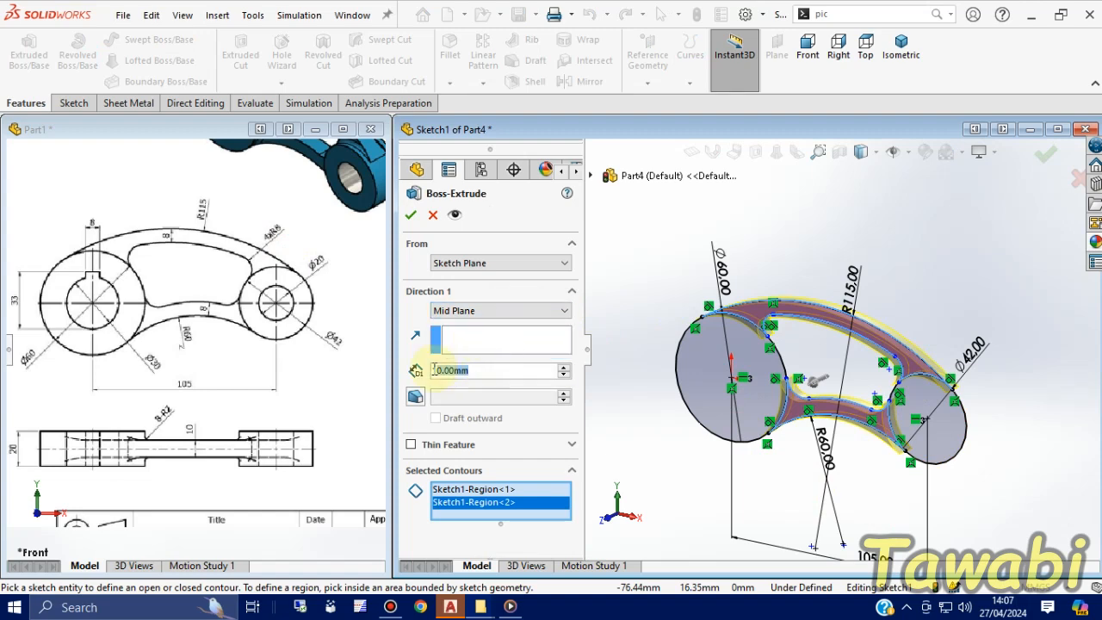
text(10)
key(Return)
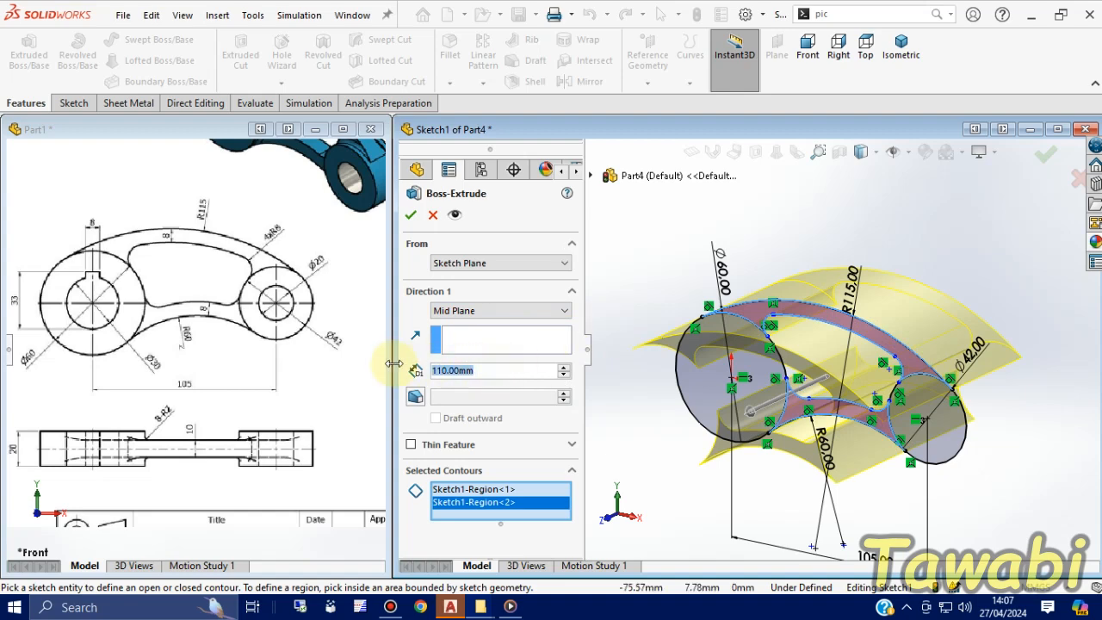
text(10)
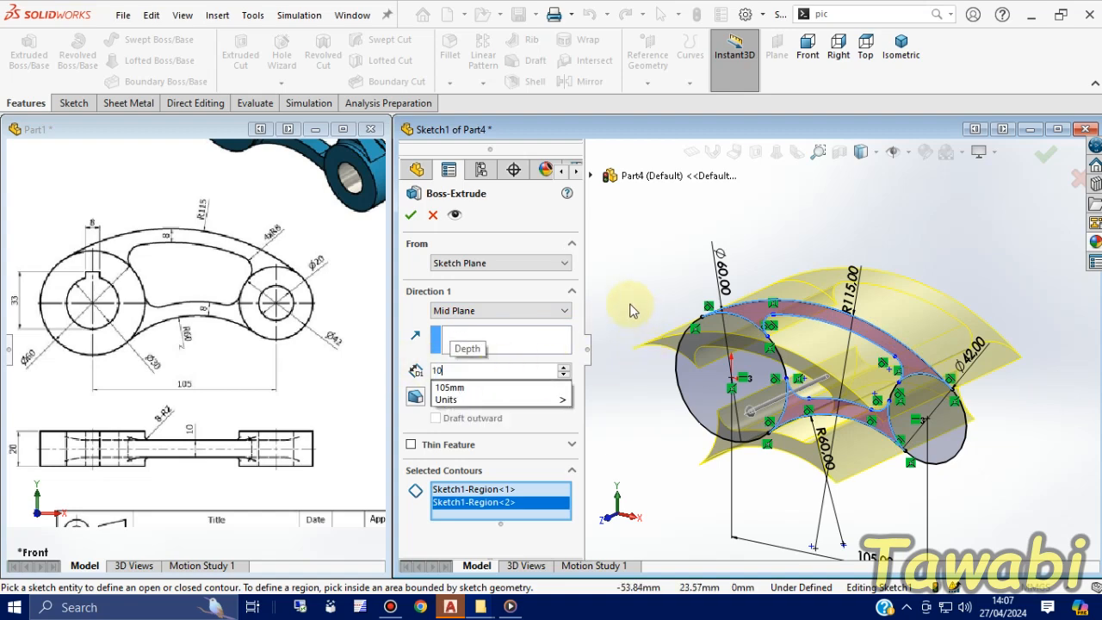
key(Return)
click(411, 216)
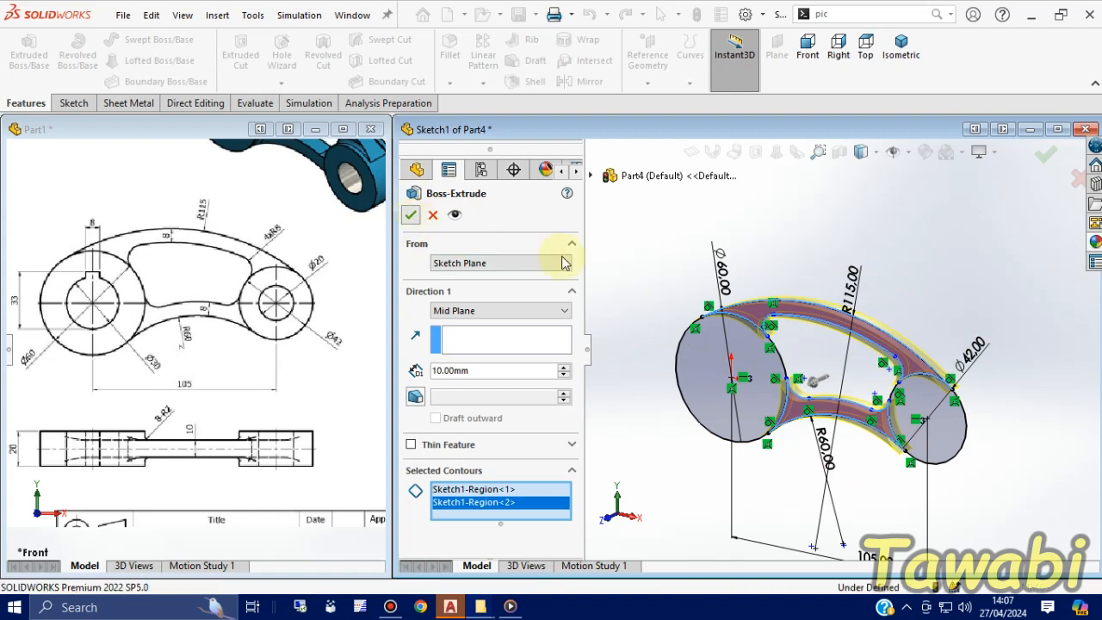
- Show the profile sketch absorbed in the arm extrusion so its circles can be reused
middle_drag(970, 420, 943, 422)
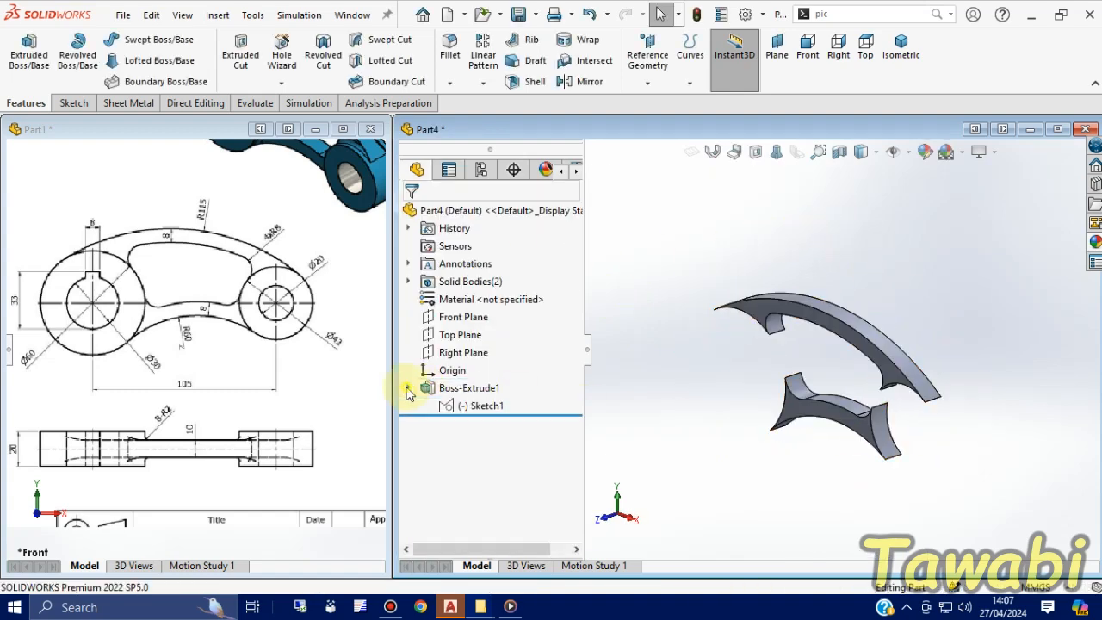
click(461, 406)
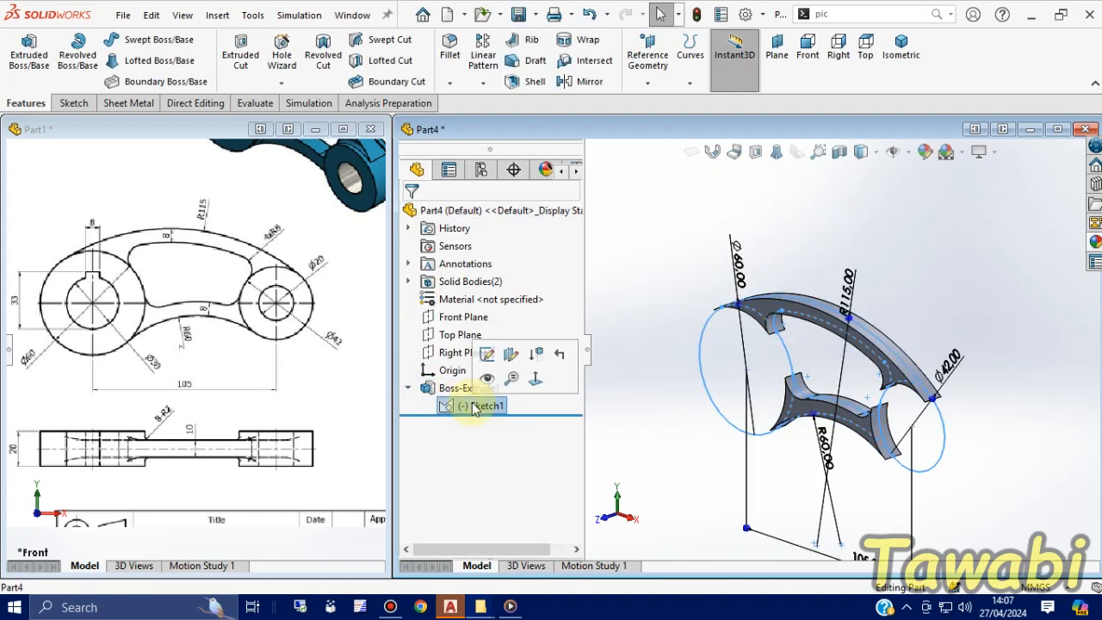
click(827, 253)
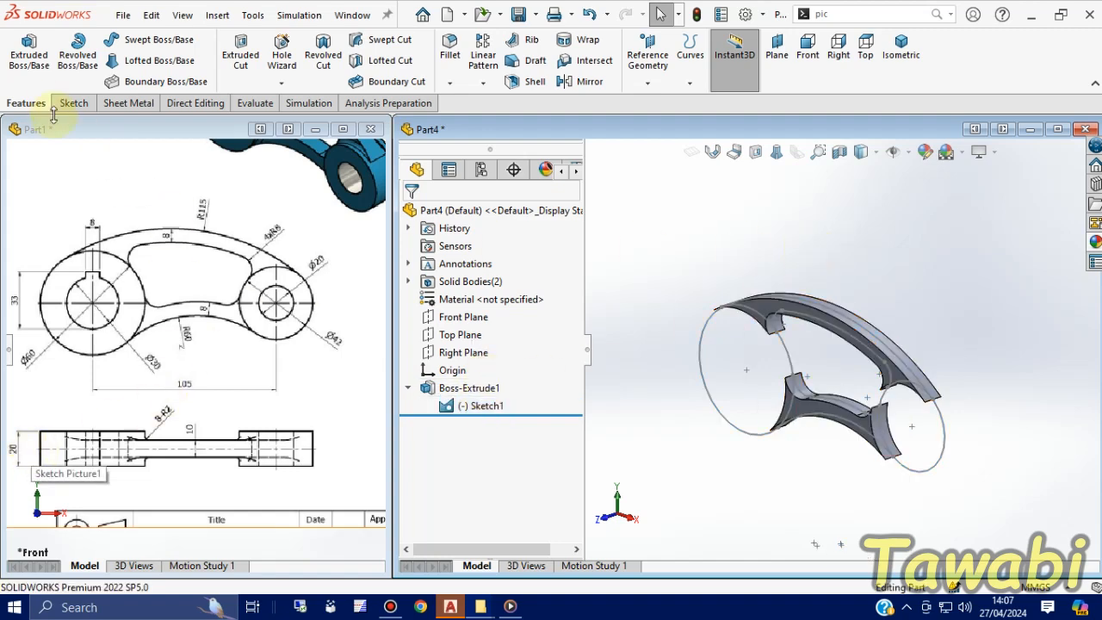
- Extrude the 60 mm circle of the shared sketch as a Mid Plane boss 20 mm deep, merged with the arms
click(28, 50)
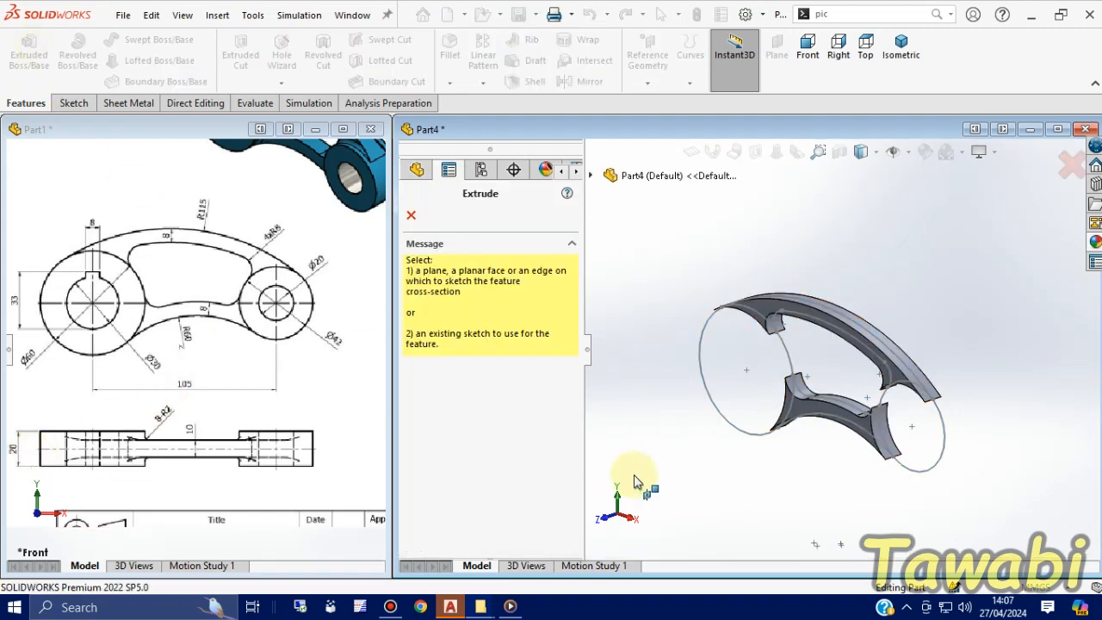
click(731, 433)
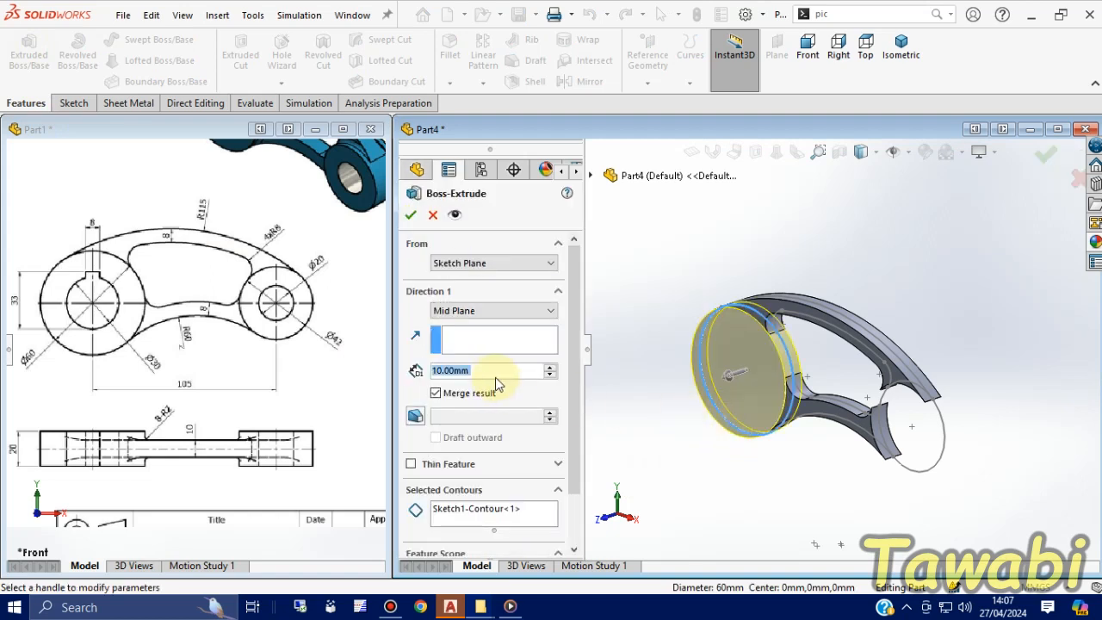
text(20)
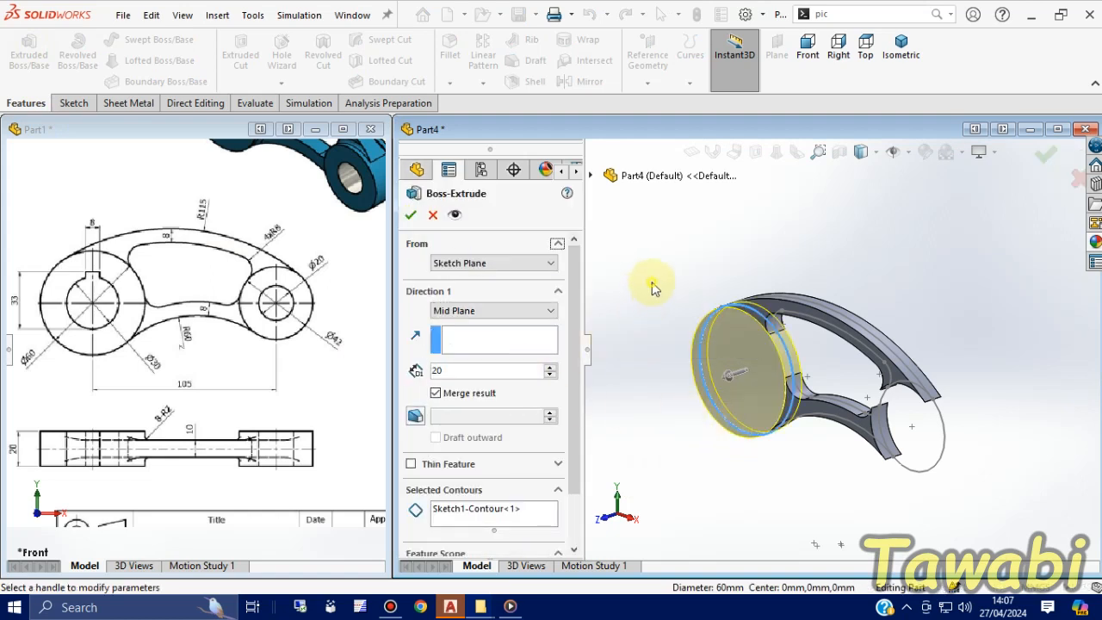
key(Return)
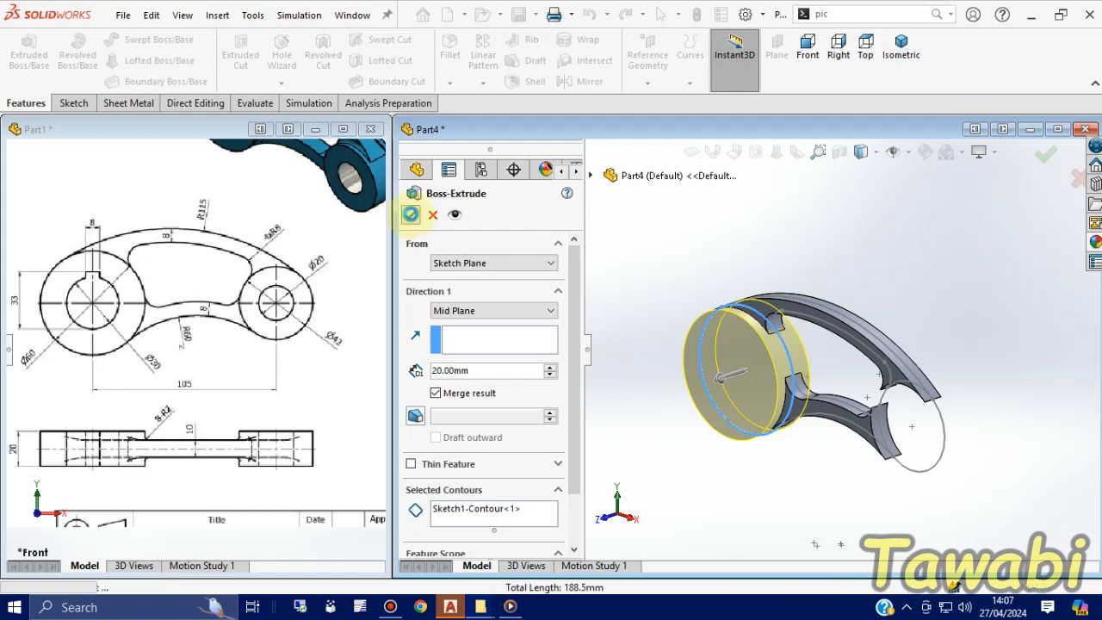
click(410, 215)
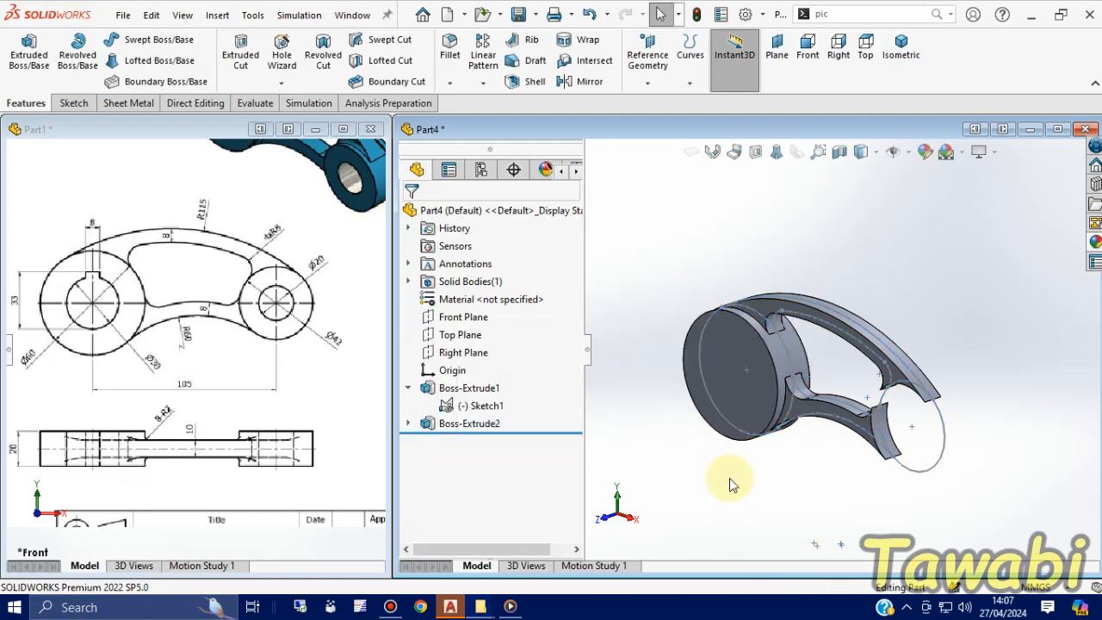
- Extrude the 42 mm circle of the shared sketch as a Mid Plane boss 20 mm deep, merged with the arms
key(Return)
click(923, 470)
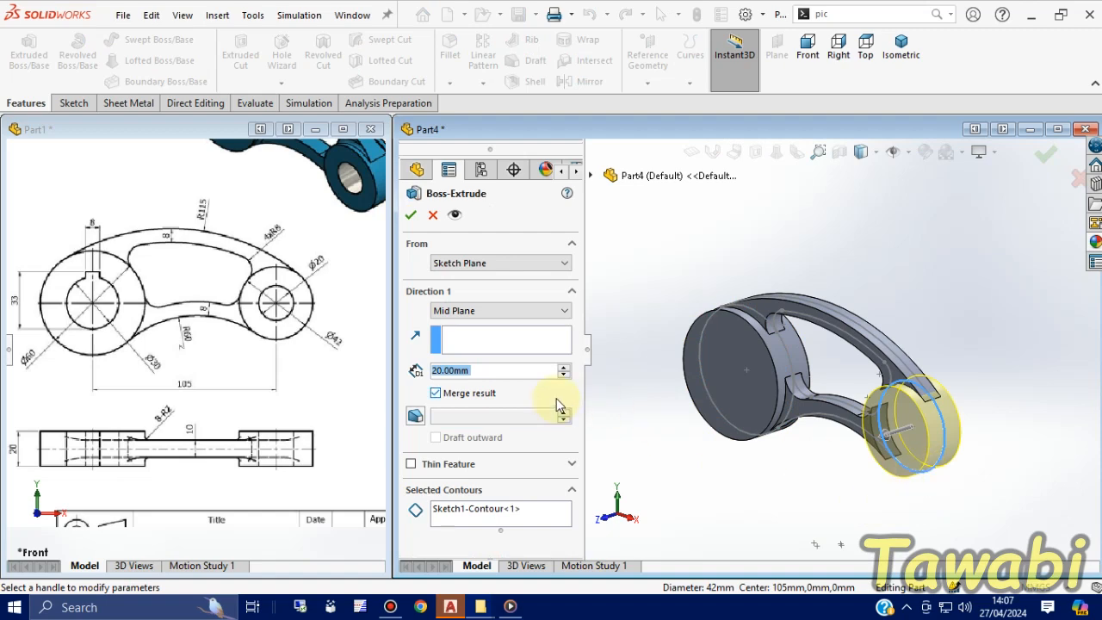
click(410, 215)
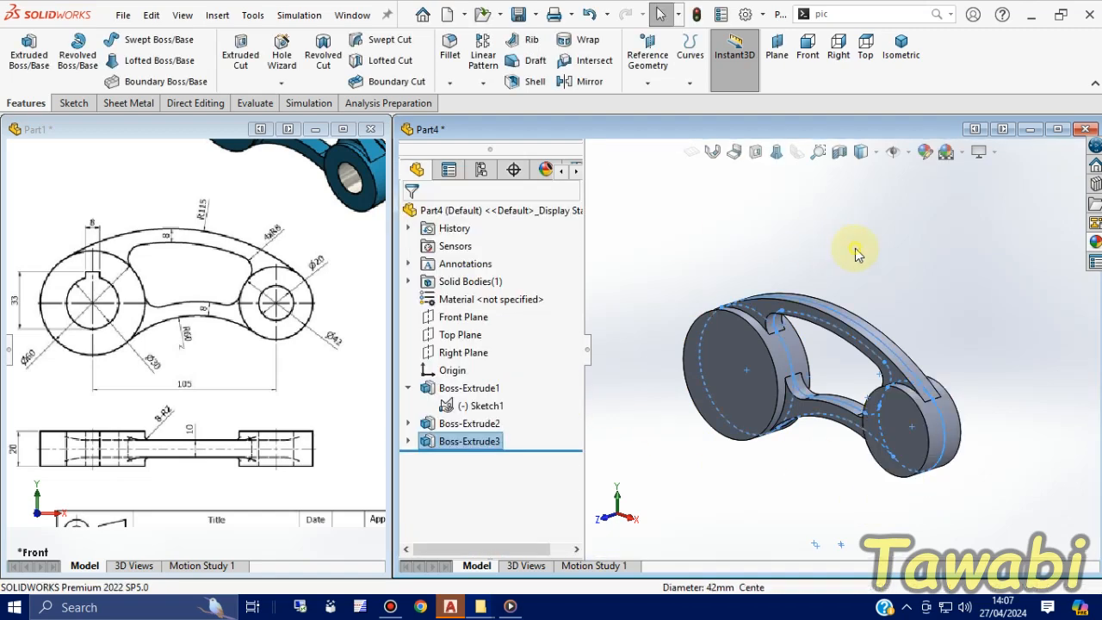
- Start a symmetric 2 mm Fillet on the two edges where the upper arm's faces meet the 60 mm boss
middle_drag(970, 344, 987, 328)
middle_drag(972, 442, 864, 276)
scroll(152, 448, down, 2)
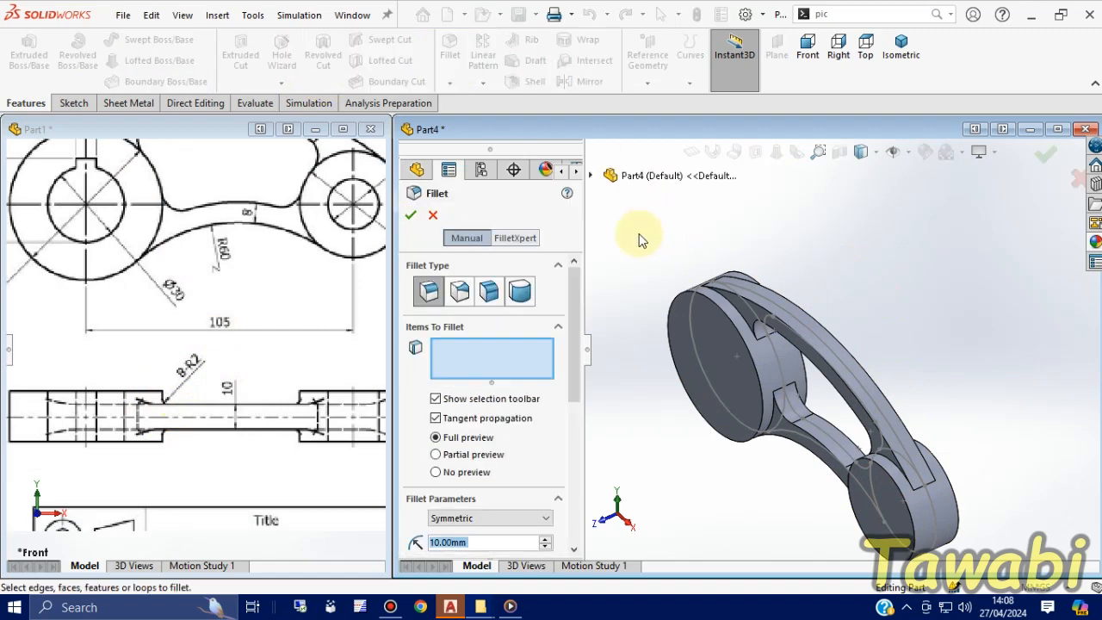
click(487, 536)
text(2)
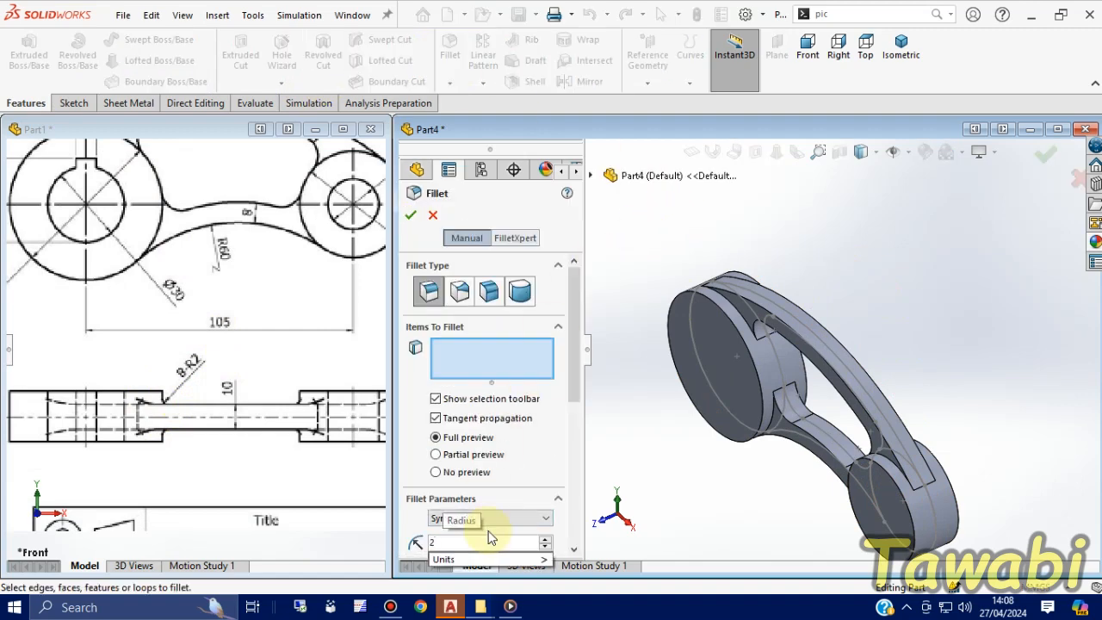
middle_drag(786, 420, 931, 305)
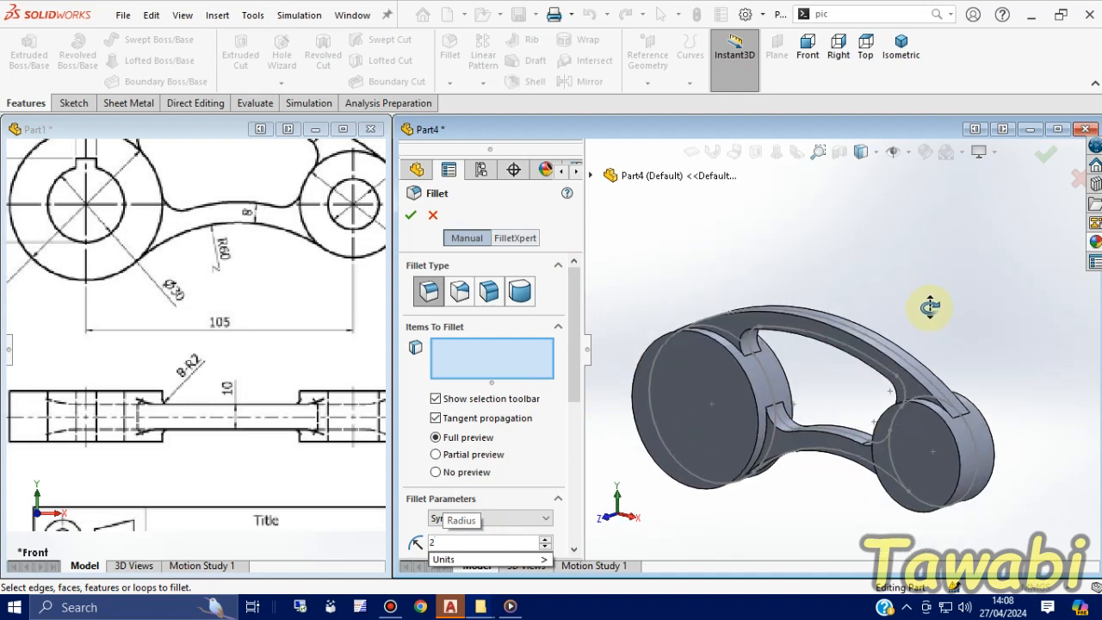
scroll(800, 294, down, 4)
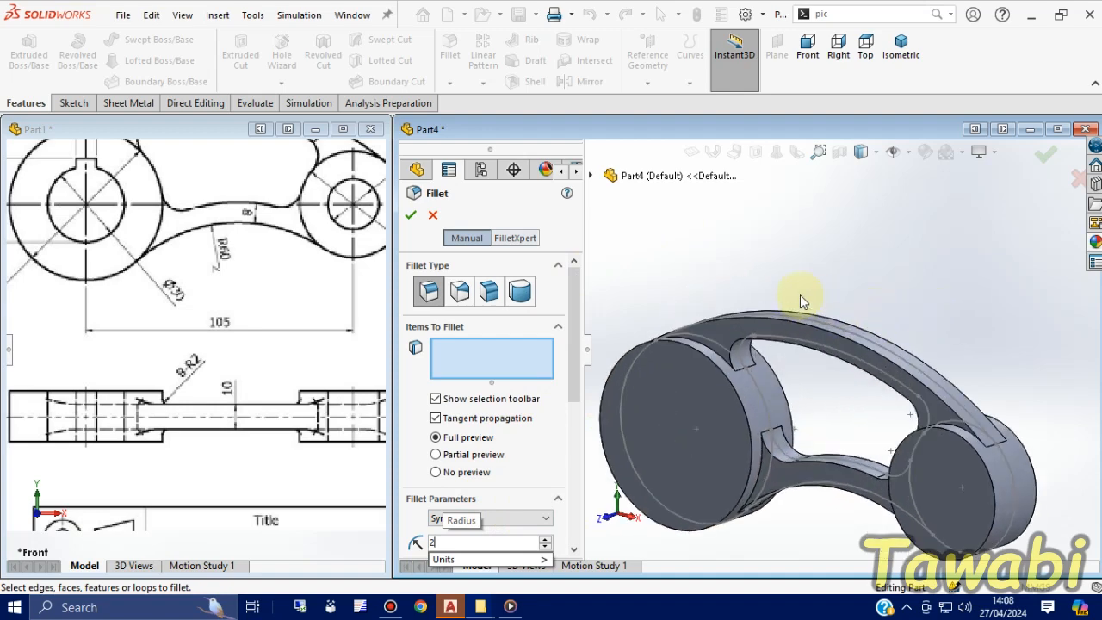
click(721, 380)
middle_drag(724, 381, 1025, 346)
scroll(1023, 342, down, 2)
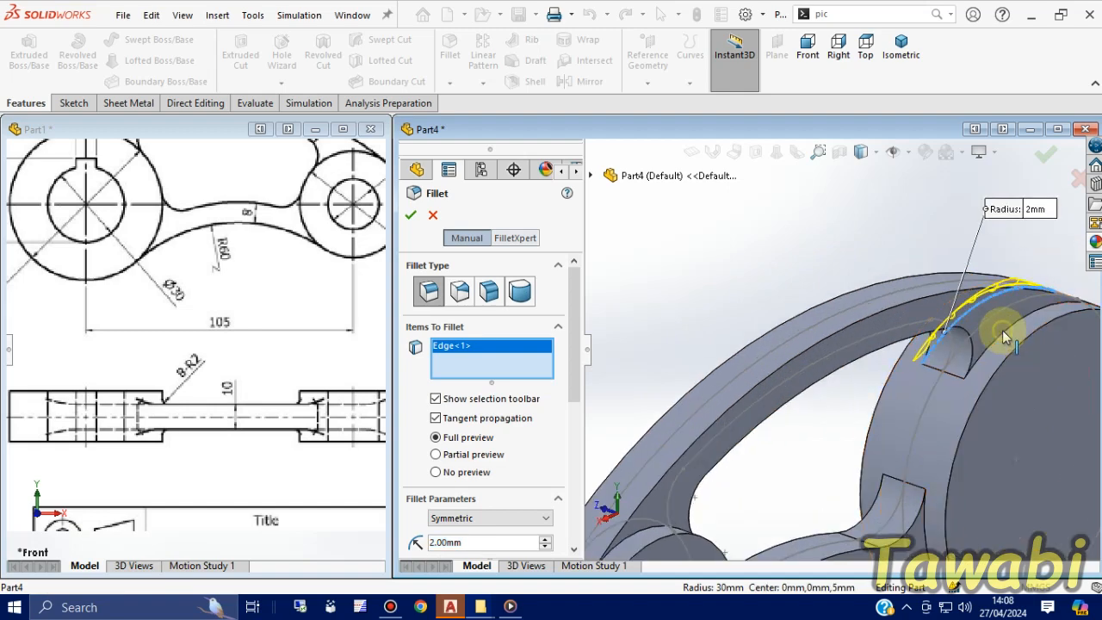
click(1003, 331)
- Add the two edges where the lower arm's faces meet the 60 mm boss to the fillet
scroll(900, 467, up, 3)
scroll(854, 430, down, 1)
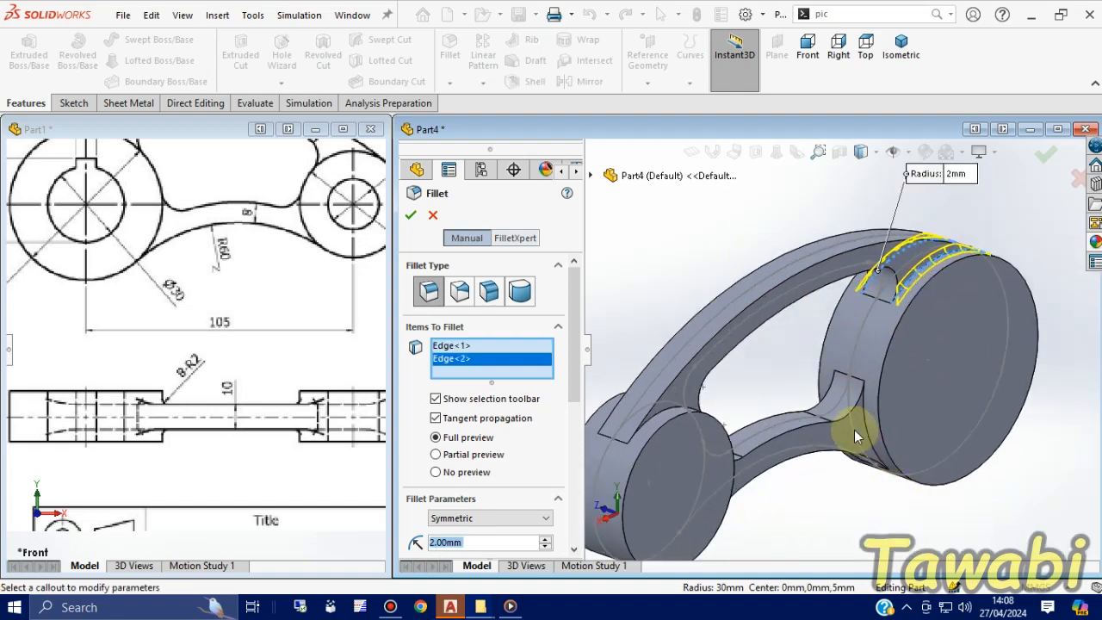
click(863, 425)
middle_drag(832, 448, 862, 450)
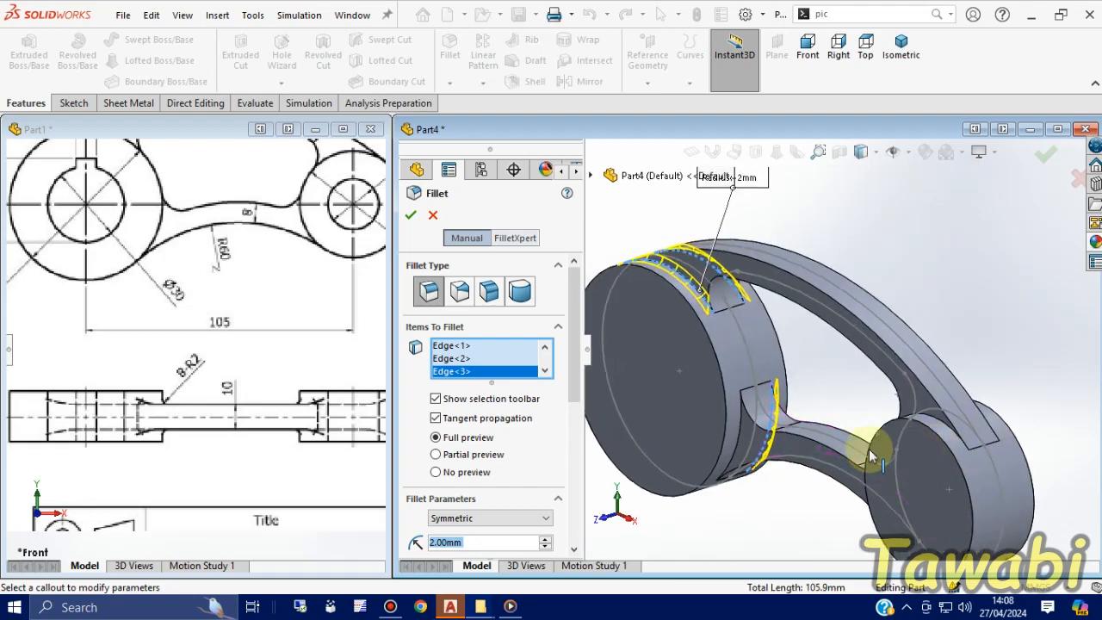
click(743, 441)
- Add the four edges where both arms meet the 42 mm boss and apply the 2 mm fillet
middle_drag(689, 433, 956, 396)
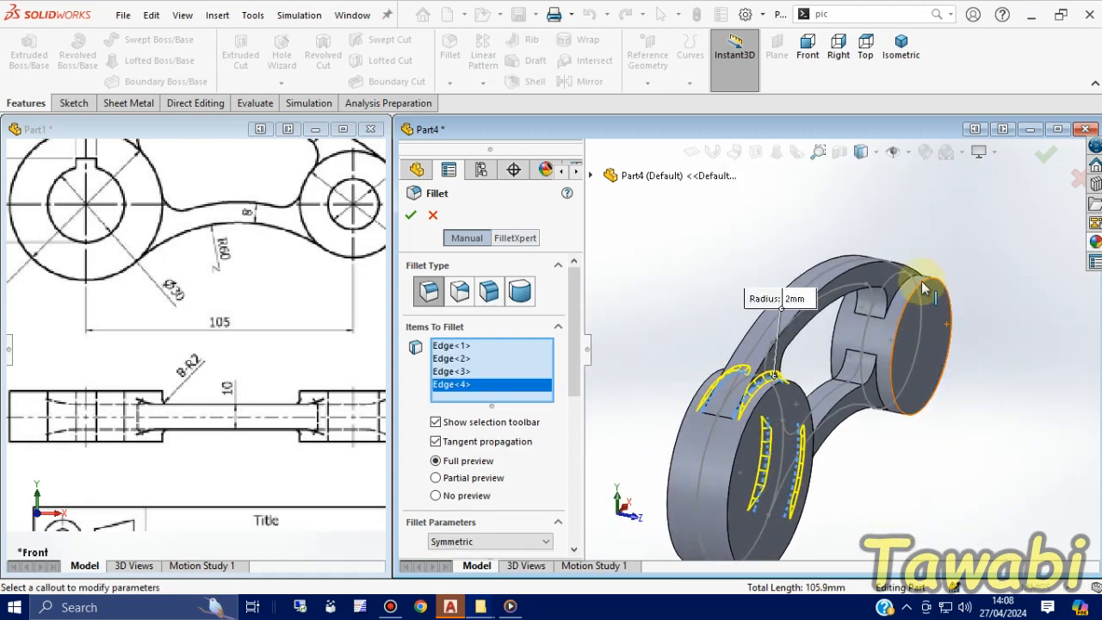
click(877, 319)
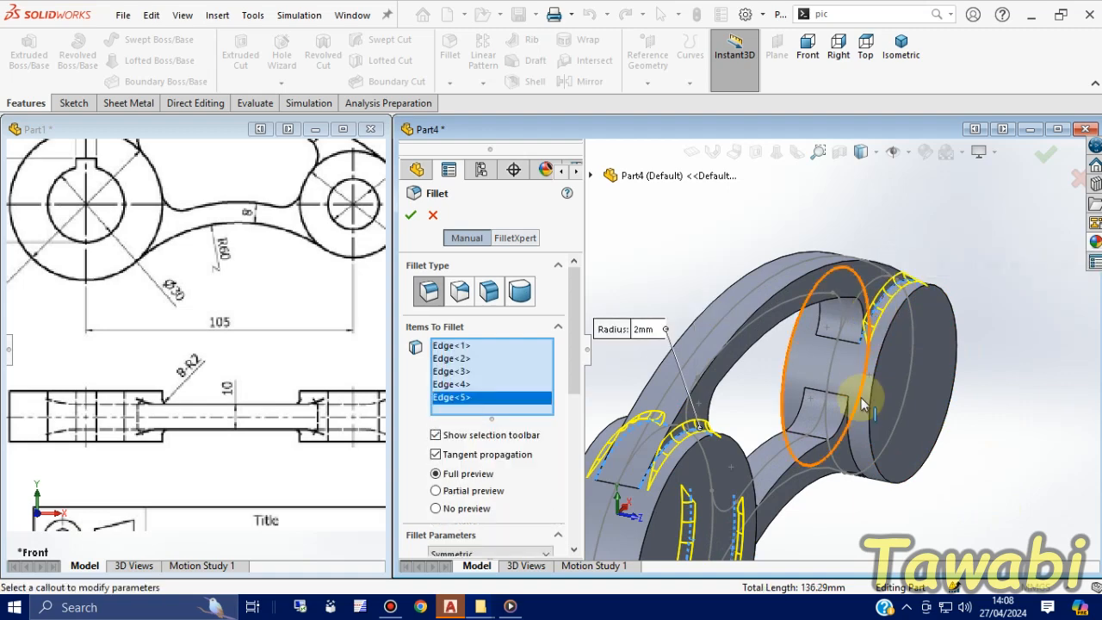
click(851, 454)
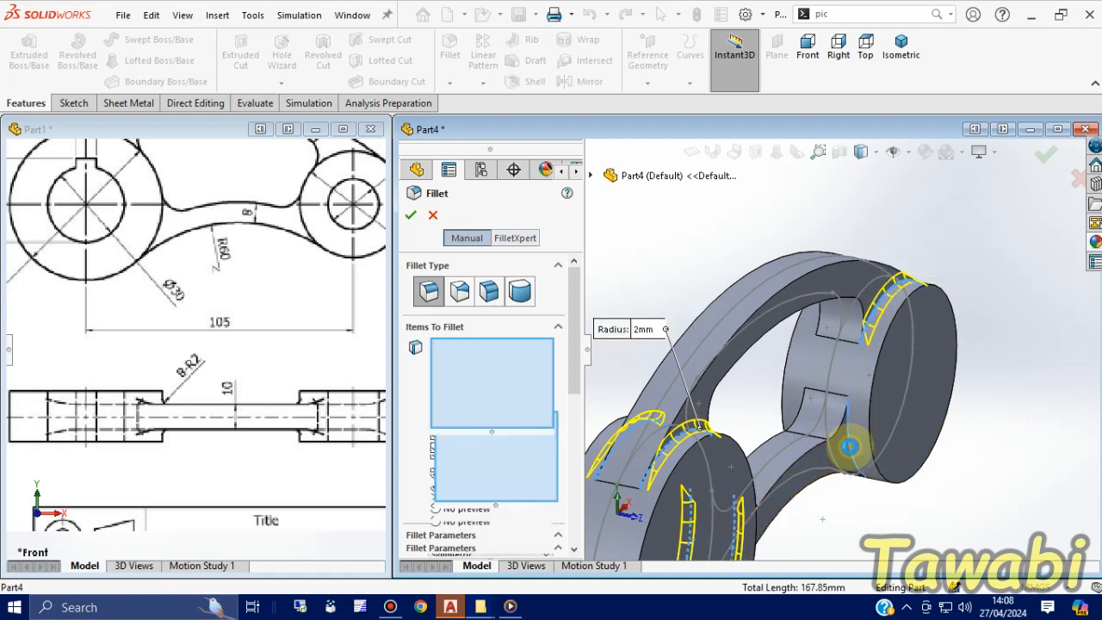
middle_drag(849, 450, 825, 463)
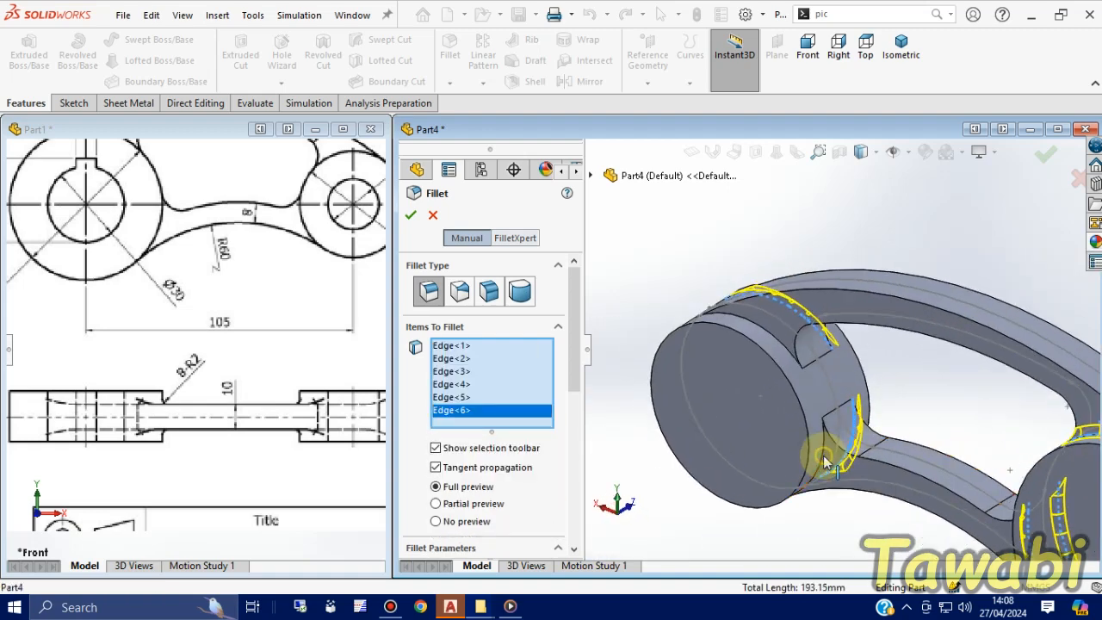
click(825, 463)
click(791, 360)
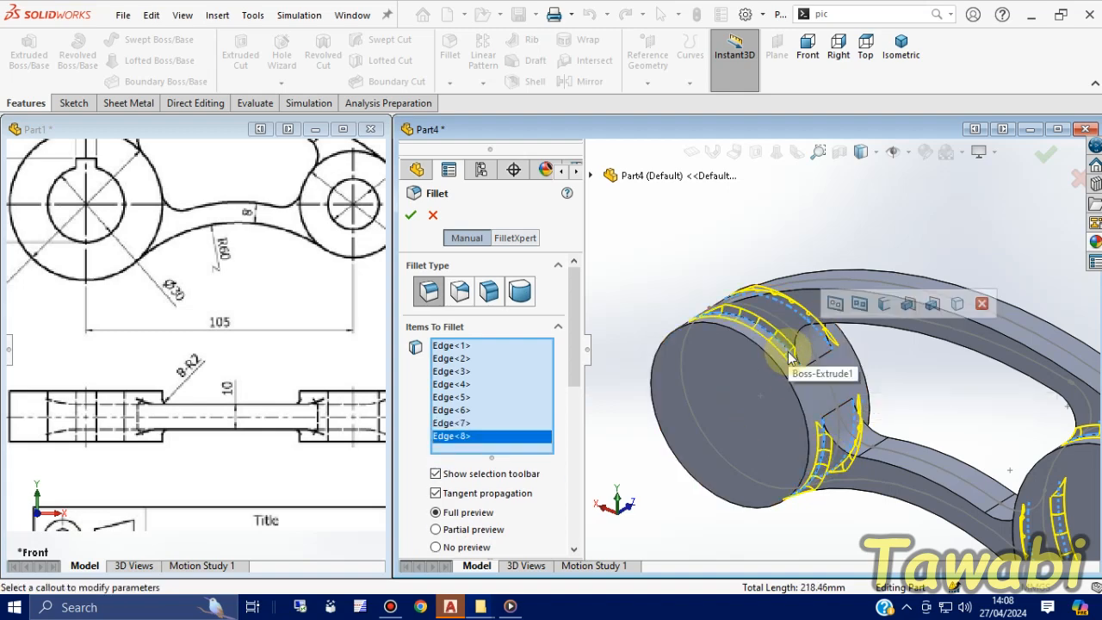
click(411, 217)
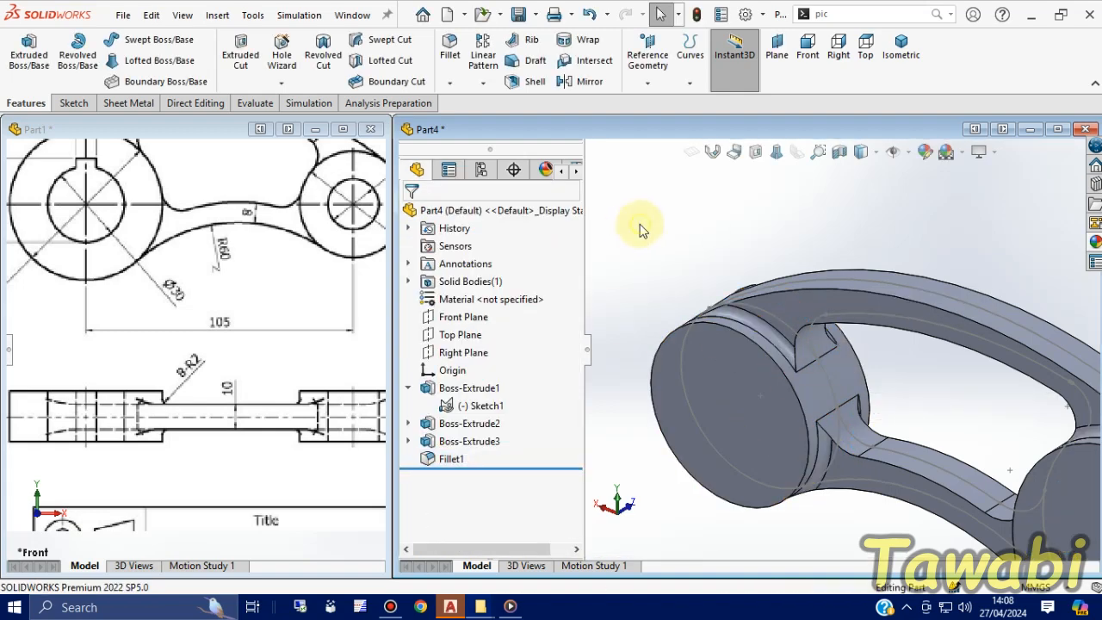
- Hide the shared profile sketch that is still displayed in the model
middle_drag(633, 231, 802, 323)
click(833, 372)
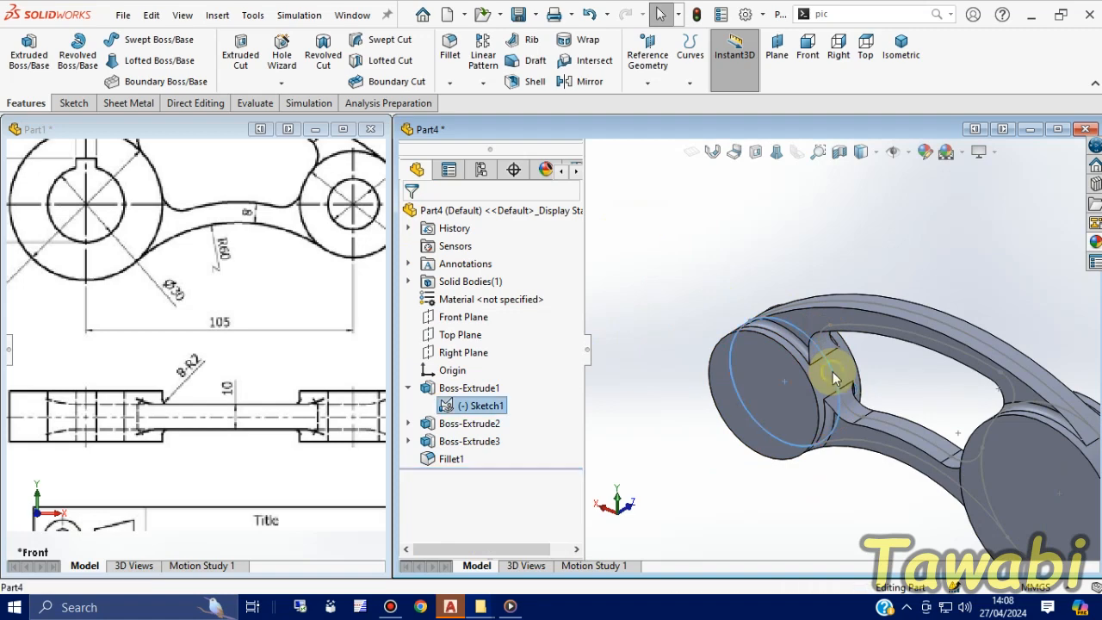
click(907, 328)
mouse_move(857, 291)
middle_down()
mouse_move(742, 294)
mouse_move(936, 450)
mouse_move(831, 400)
mouse_move(819, 436)
middle_up()
- Check the bore dimensions in the reference drawing and start a sketch on the flat front face of the 42 mm boss
scroll(215, 377, up, 2)
scroll(215, 378, up, 1)
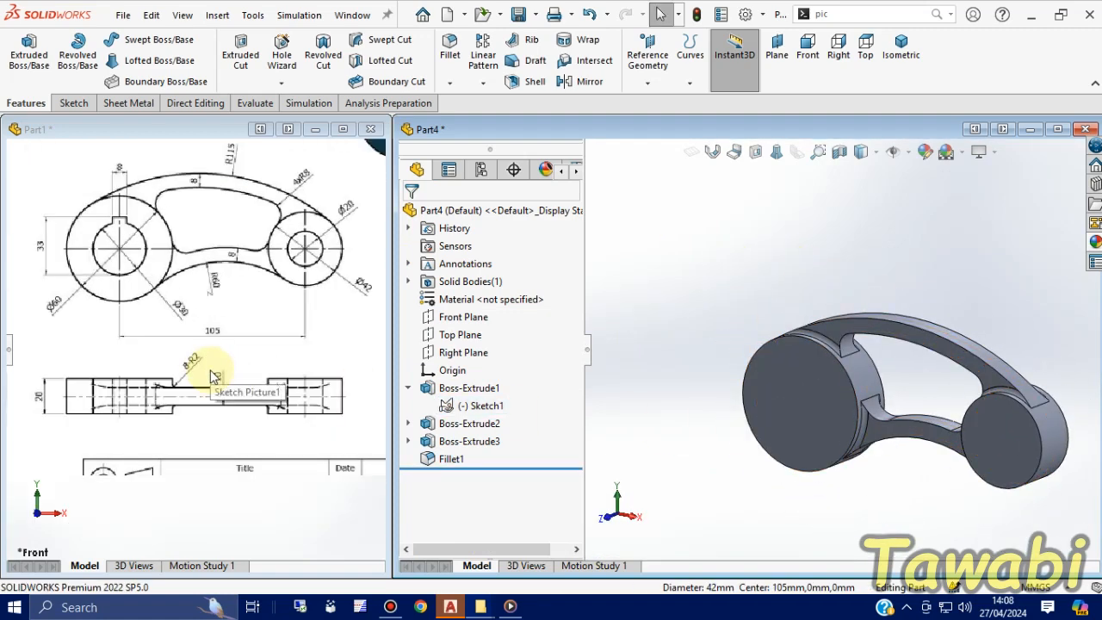
scroll(344, 252, down, 2)
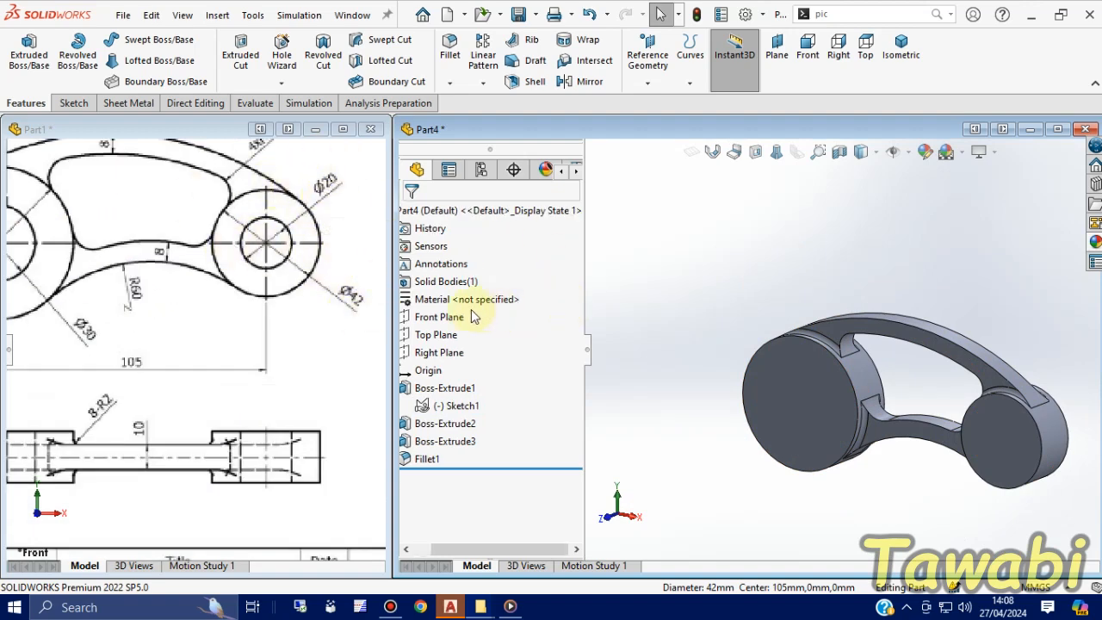
click(1010, 453)
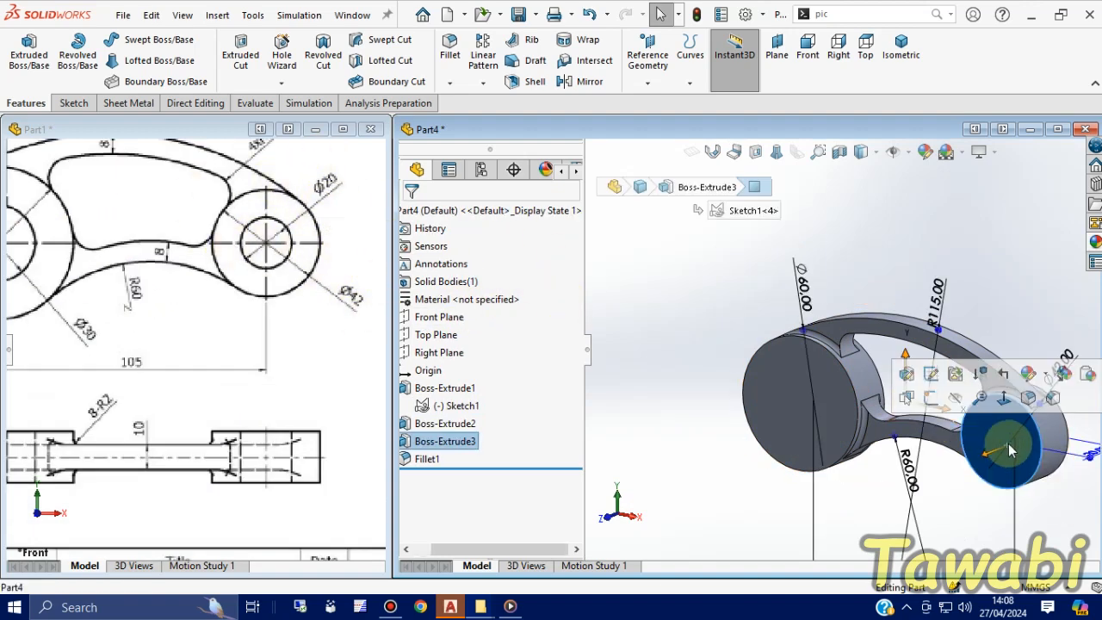
click(925, 401)
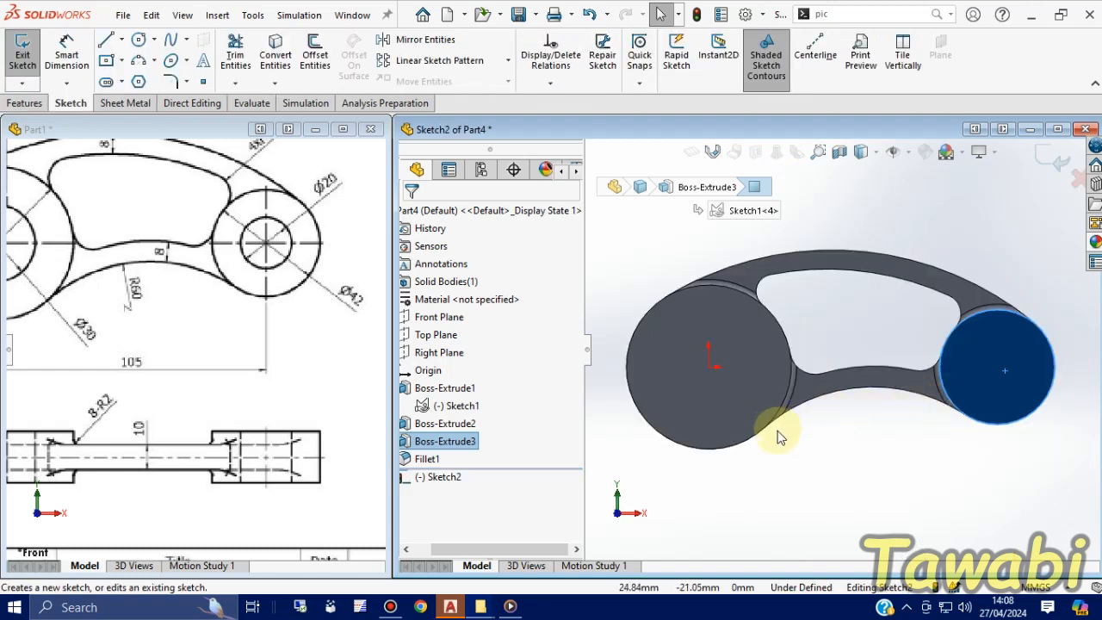
click(1034, 398)
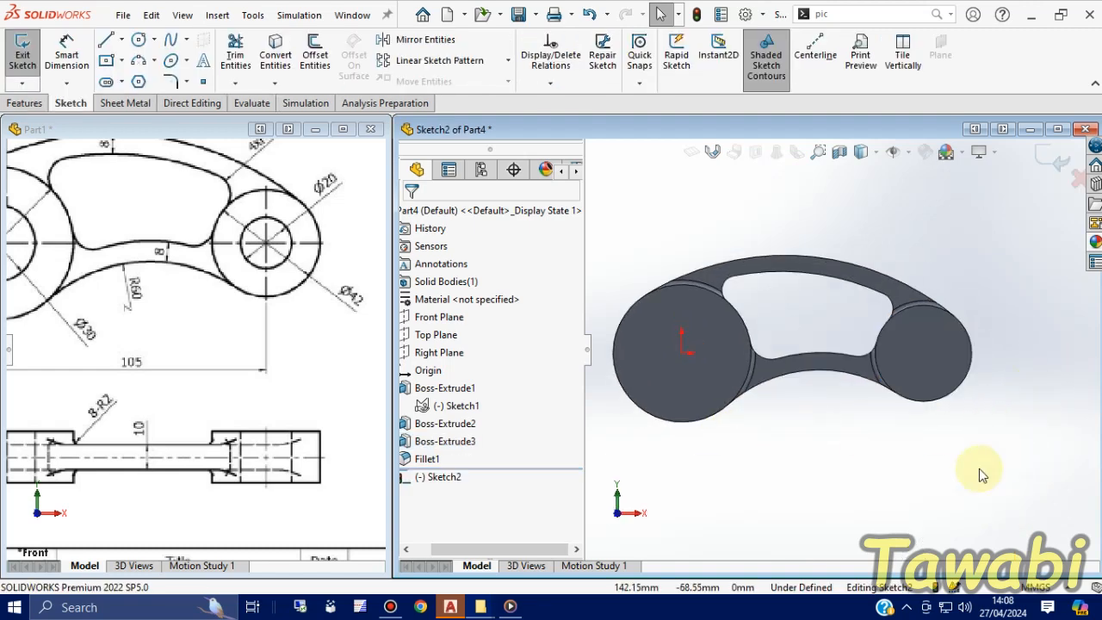
- Sketch a 20 mm diameter circle centred on the 42 mm boss
click(138, 41)
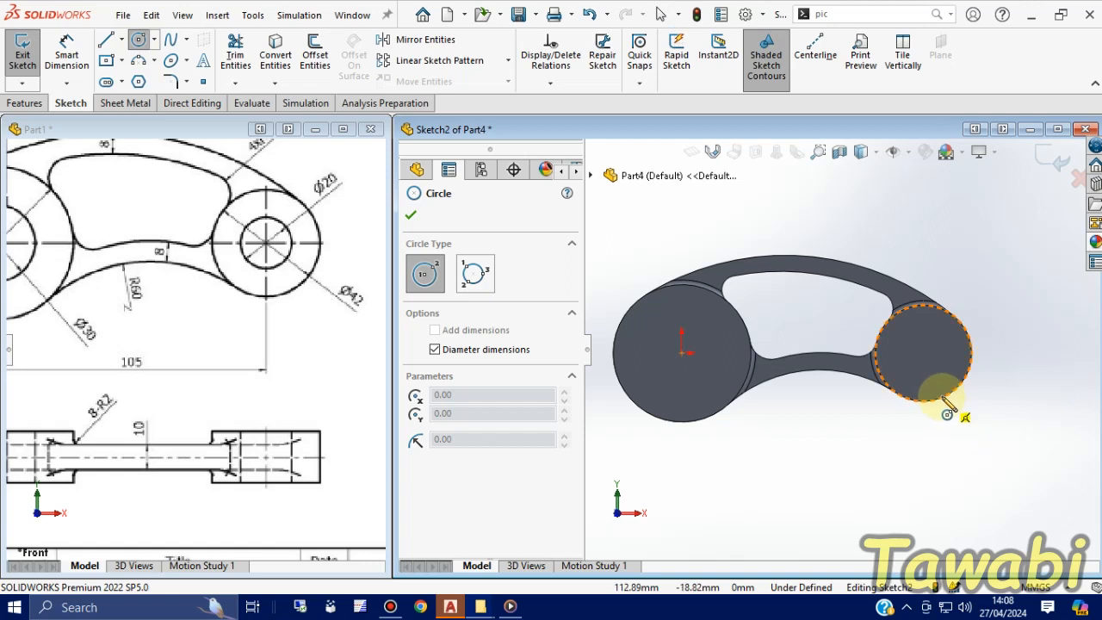
click(924, 353)
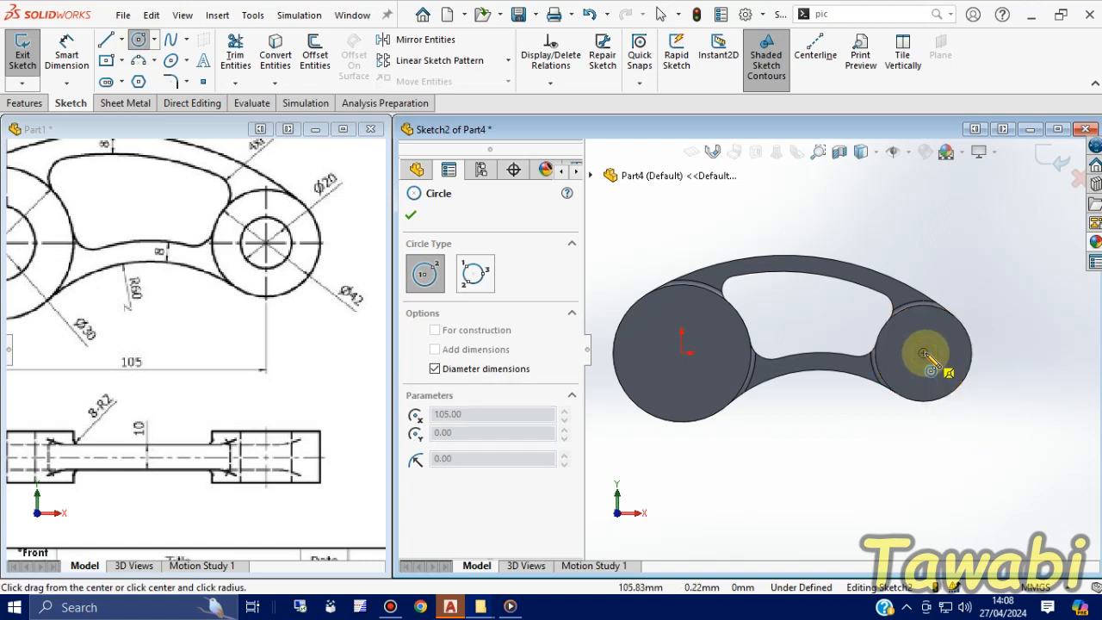
key(Return)
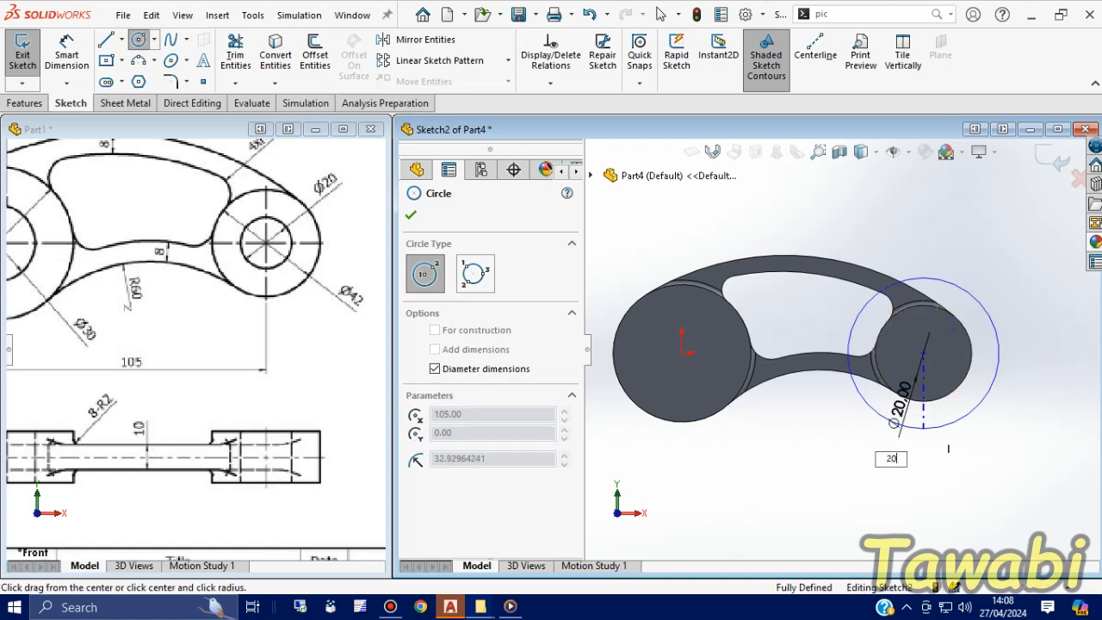
key(Escape)
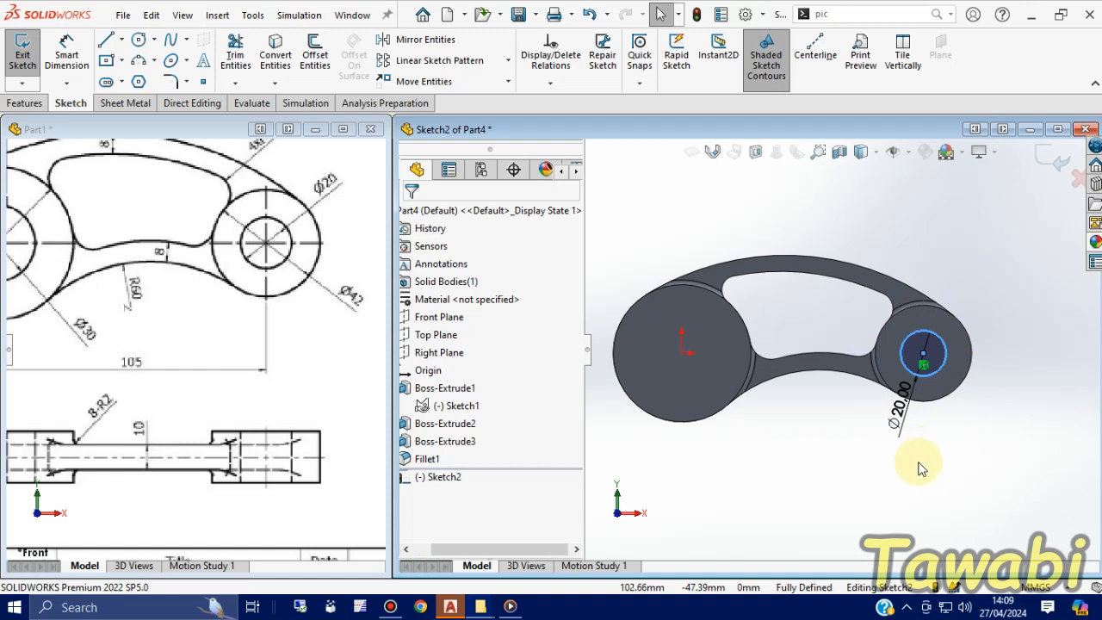
- Check the larger bore in the reference drawing and sketch a 30 mm diameter circle centred on the origin
scroll(344, 344, up, 3)
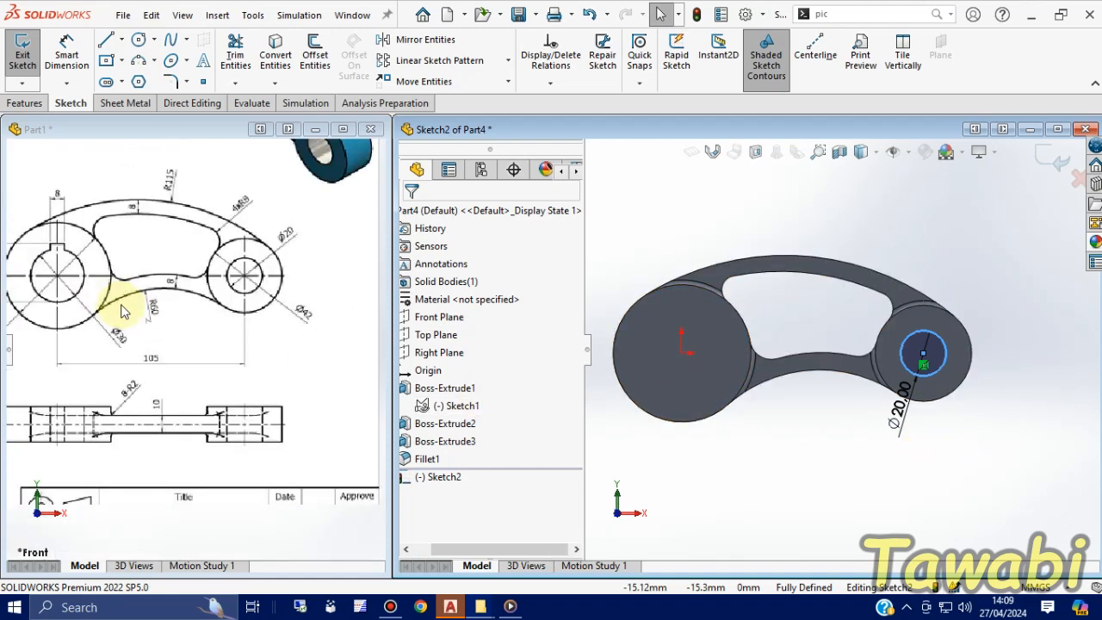
scroll(58, 312, down, 3)
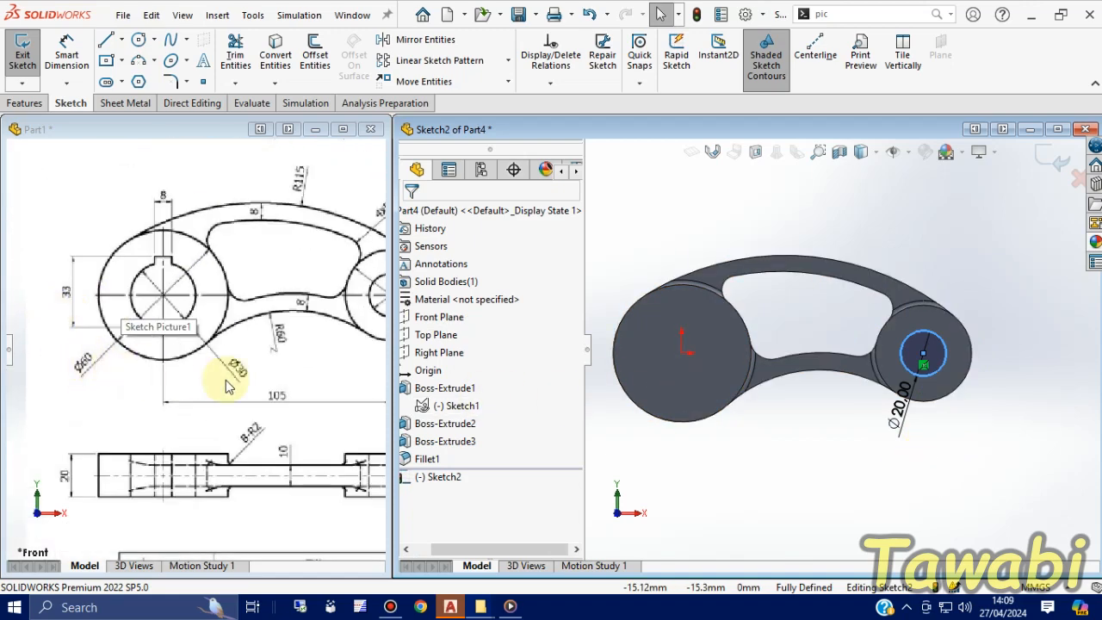
key(Return)
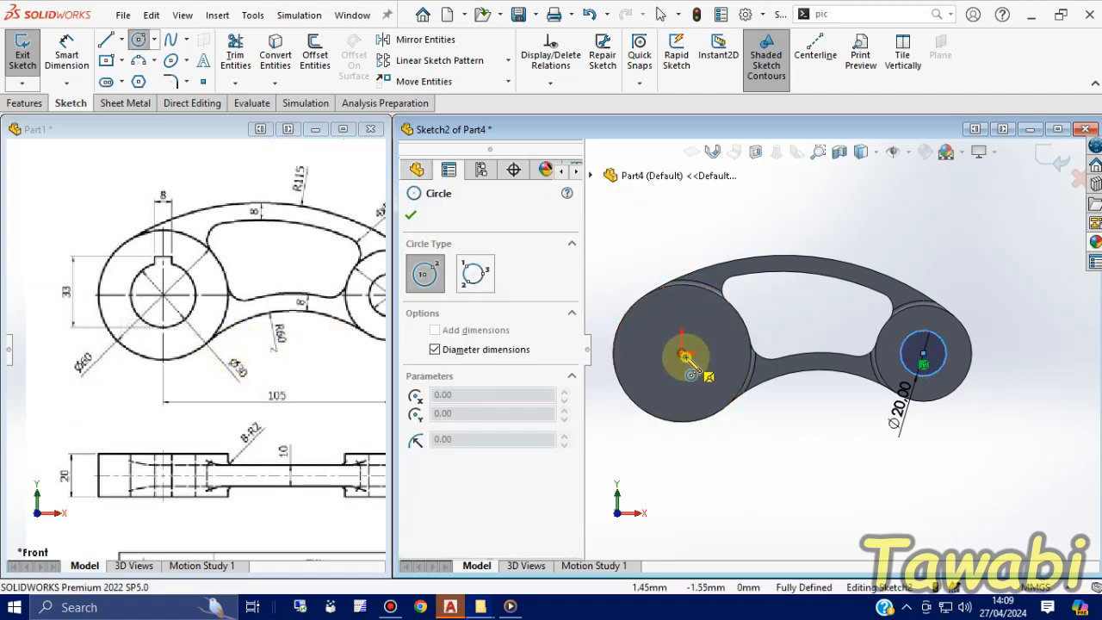
click(685, 355)
text(30)
key(Return)
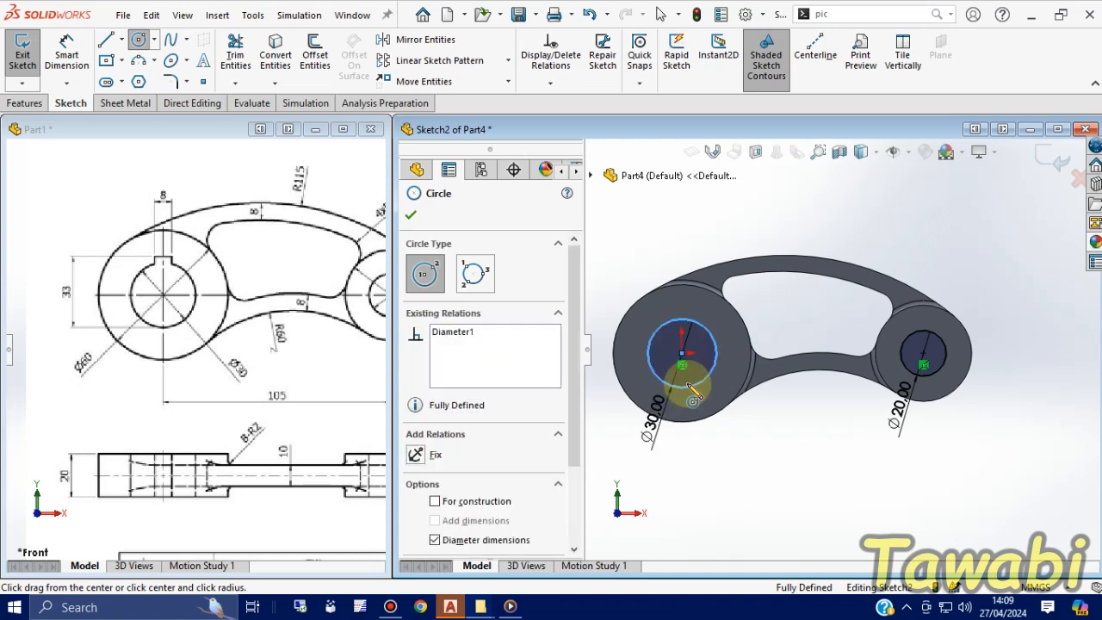
key(Escape)
- Sketch a small upright center rectangle for the keyway, centred on the topmost point of the 30 mm circle
scroll(693, 247, down, 3)
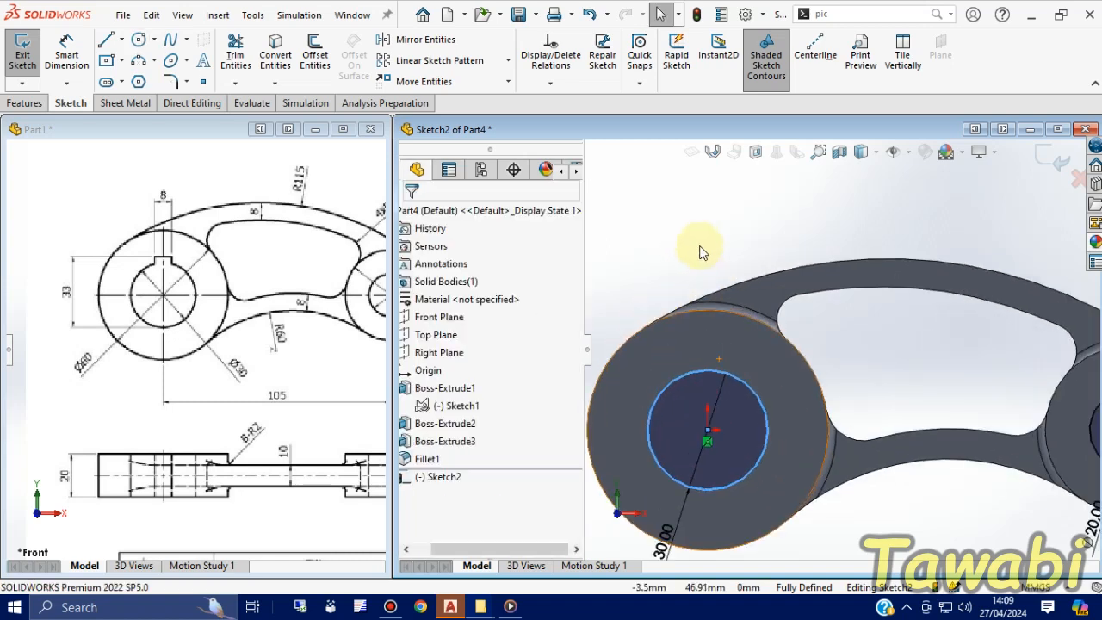
click(122, 62)
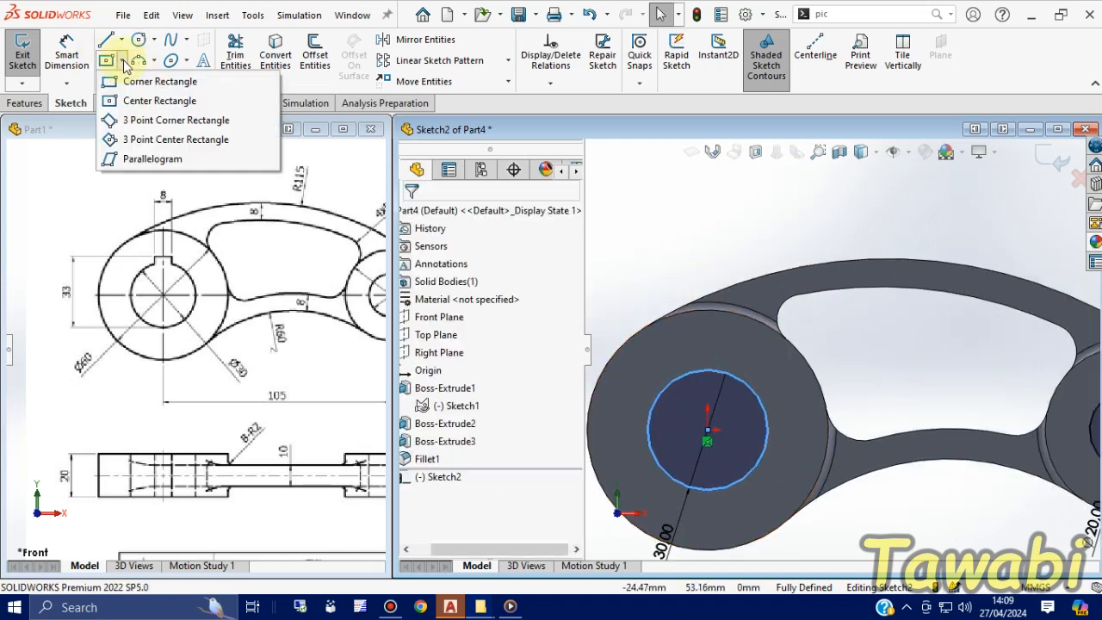
click(137, 103)
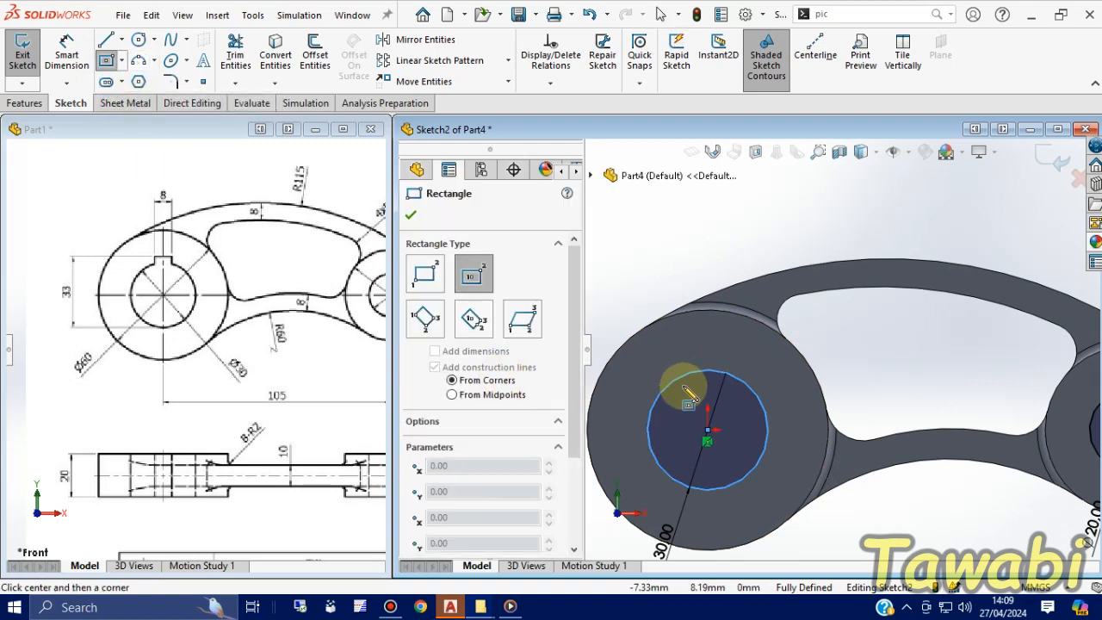
scroll(709, 373, down, 2)
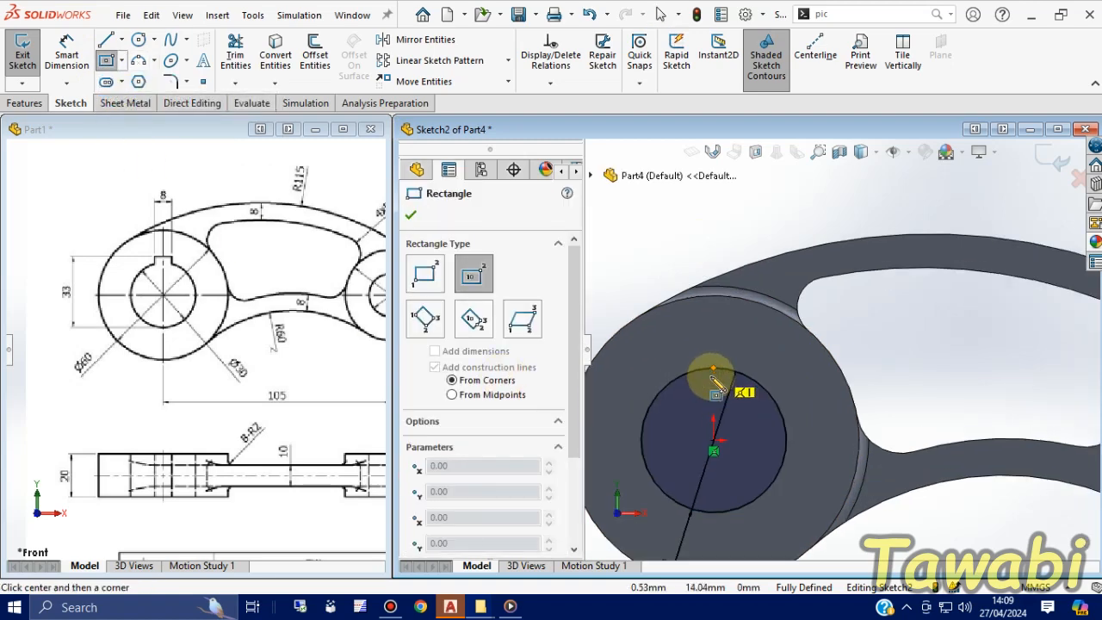
click(714, 367)
click(732, 394)
key(Escape)
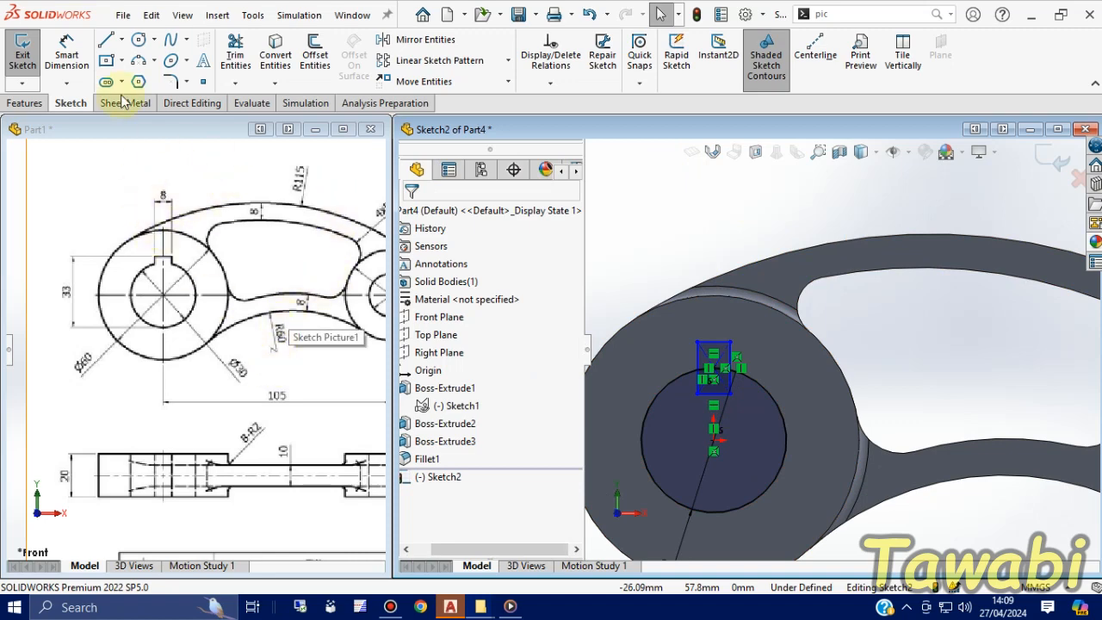
- Dimension the width of the keyway rectangle as 8 mm
click(67, 53)
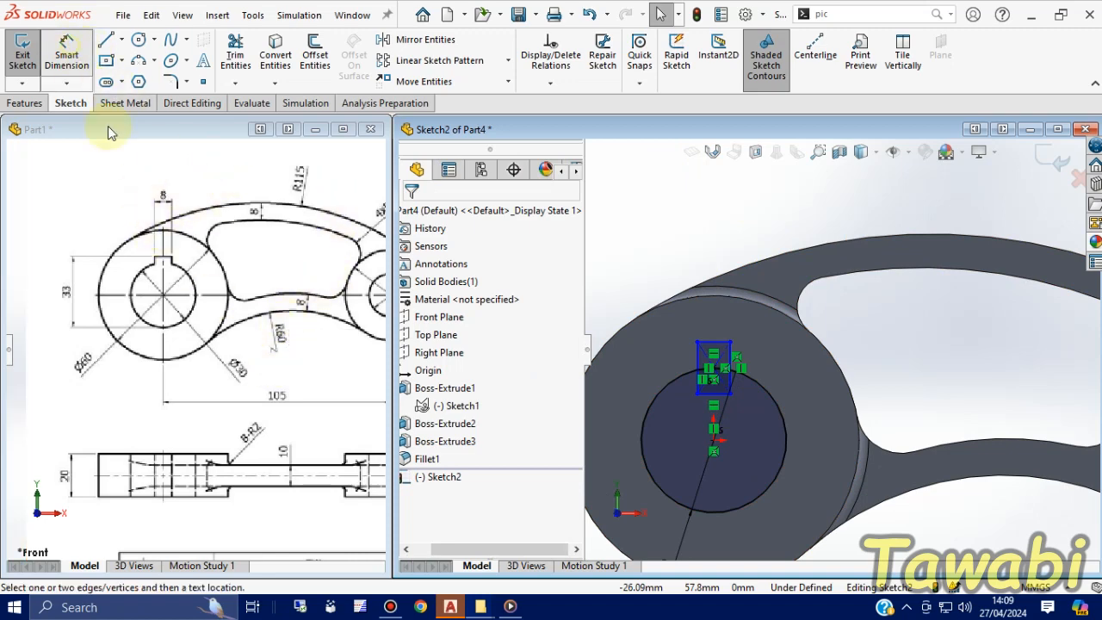
click(716, 347)
click(715, 246)
text(8)
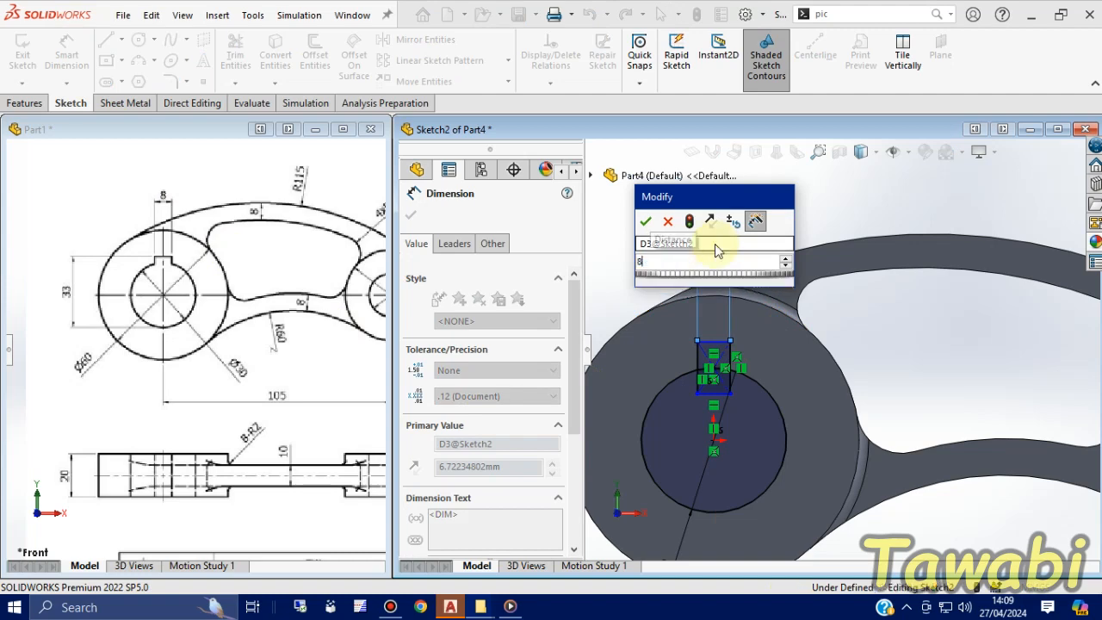
key(Return)
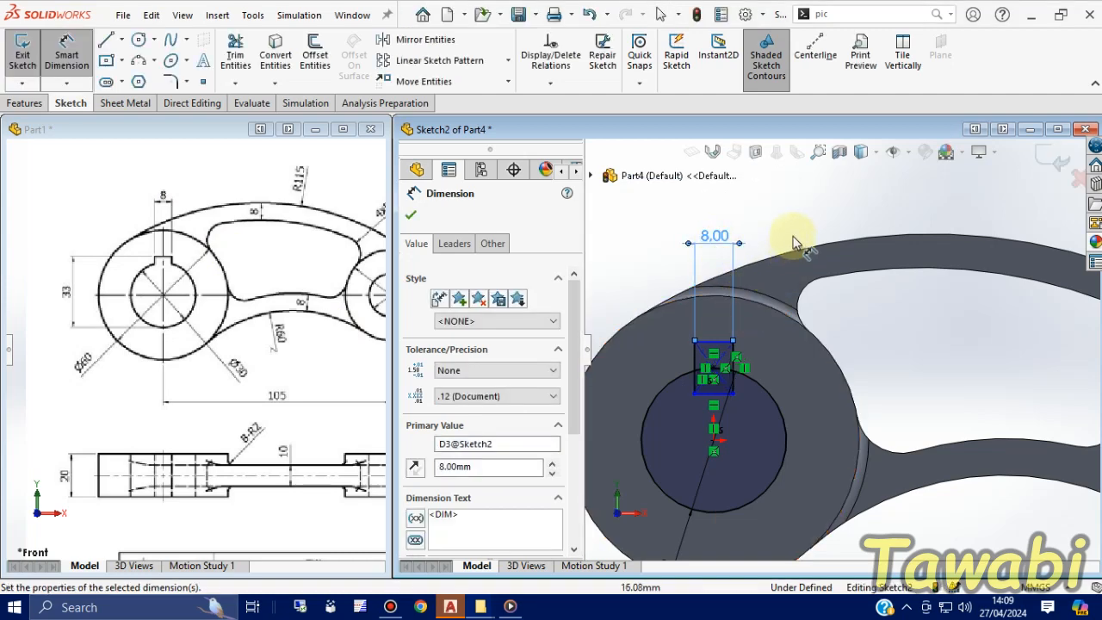
- Dimension the distance from the keyway rectangle's upper edge to the lowest point of the 30 mm circle as 33 mm
scroll(795, 243, up, 1)
scroll(128, 294, down, 1)
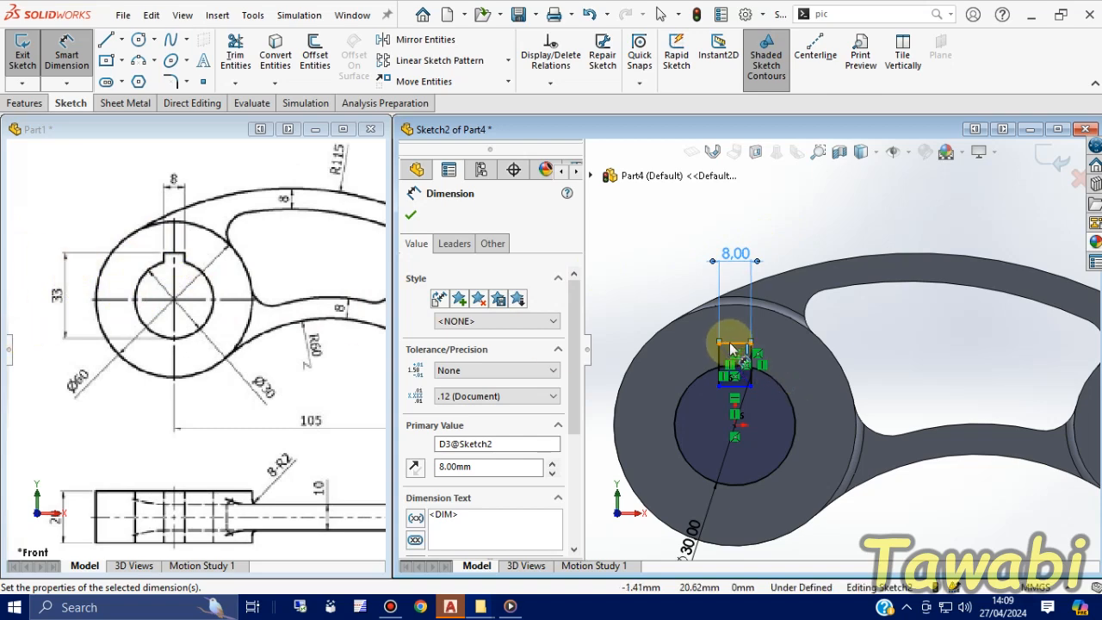
click(731, 347)
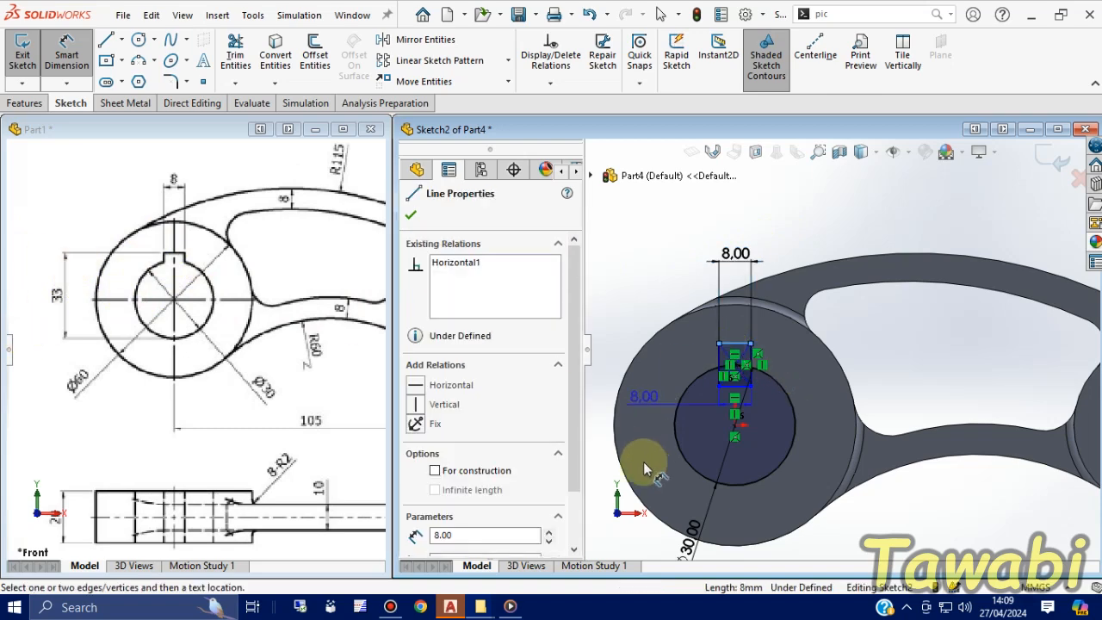
click(741, 491)
scroll(657, 420, up, 1)
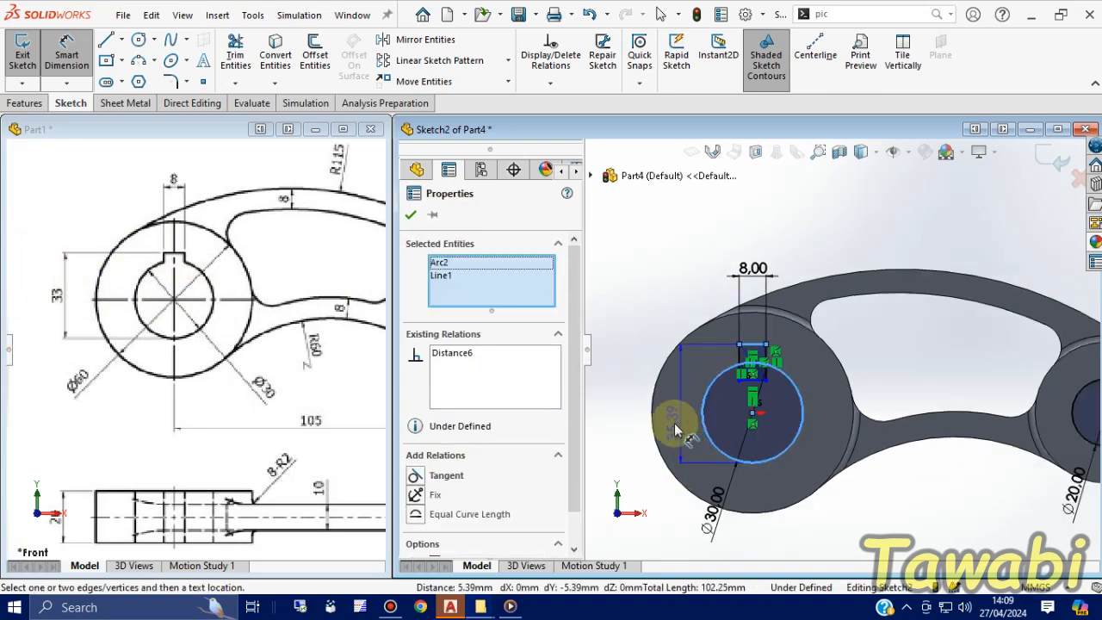
click(633, 424)
text(33)
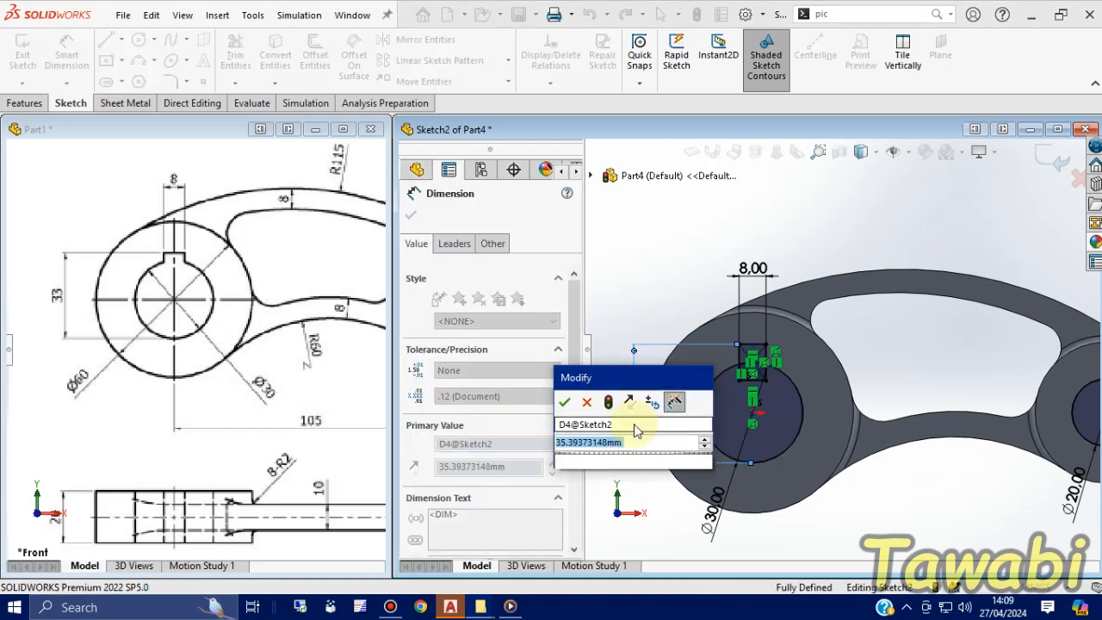
key(Return)
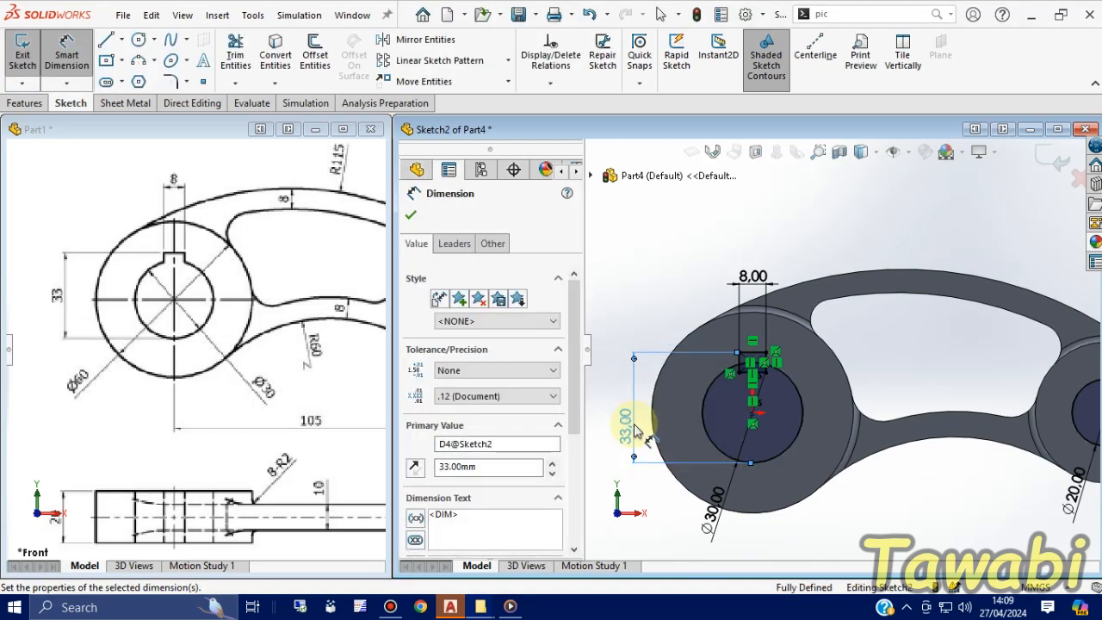
key(Escape)
- Power-trim the keyway rectangle's lower edge, the excess of its right side inside the circle and the circle arc crossing the rectangle
scroll(750, 362, up, 5)
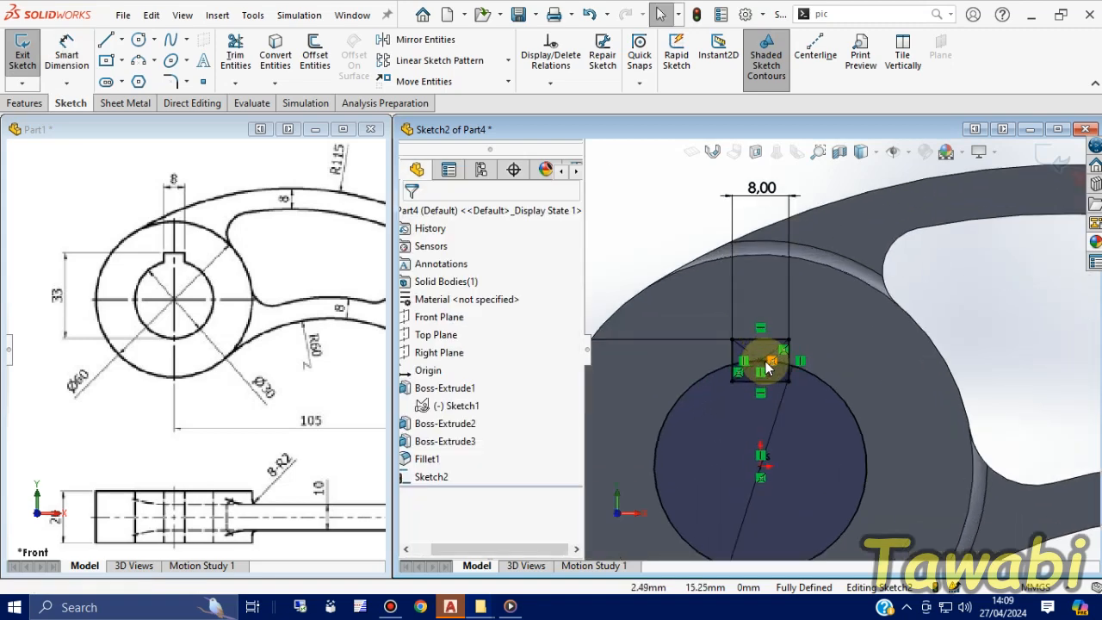
click(238, 54)
scroll(795, 372, up, 3)
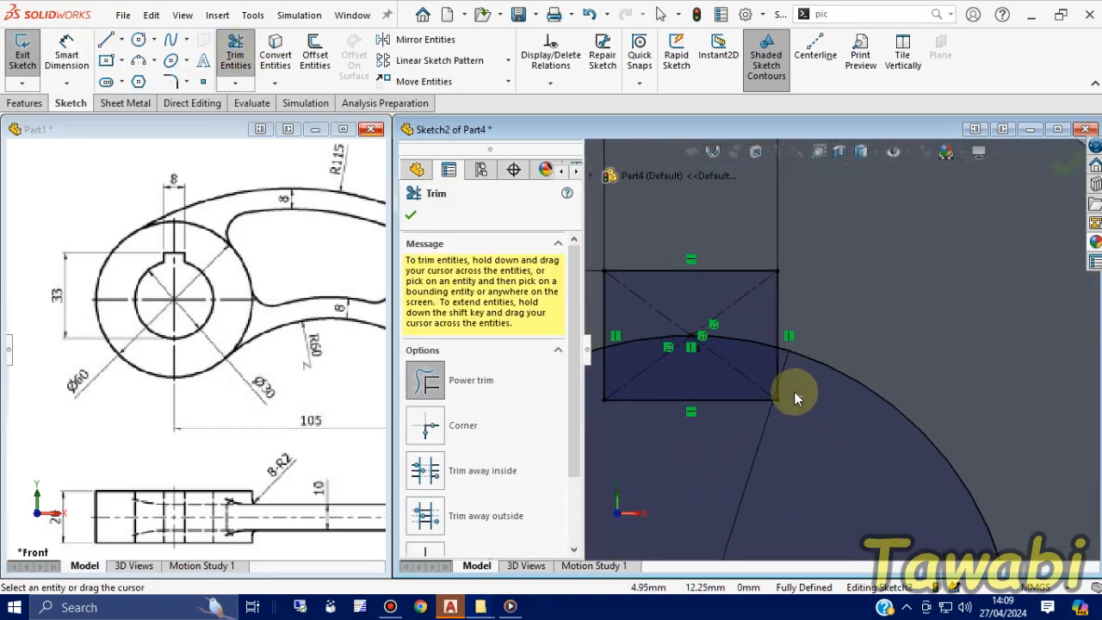
mouse_move(794, 391)
mouse_down()
mouse_move(736, 318)
mouse_move(656, 328)
mouse_move(608, 381)
mouse_move(639, 422)
mouse_up()
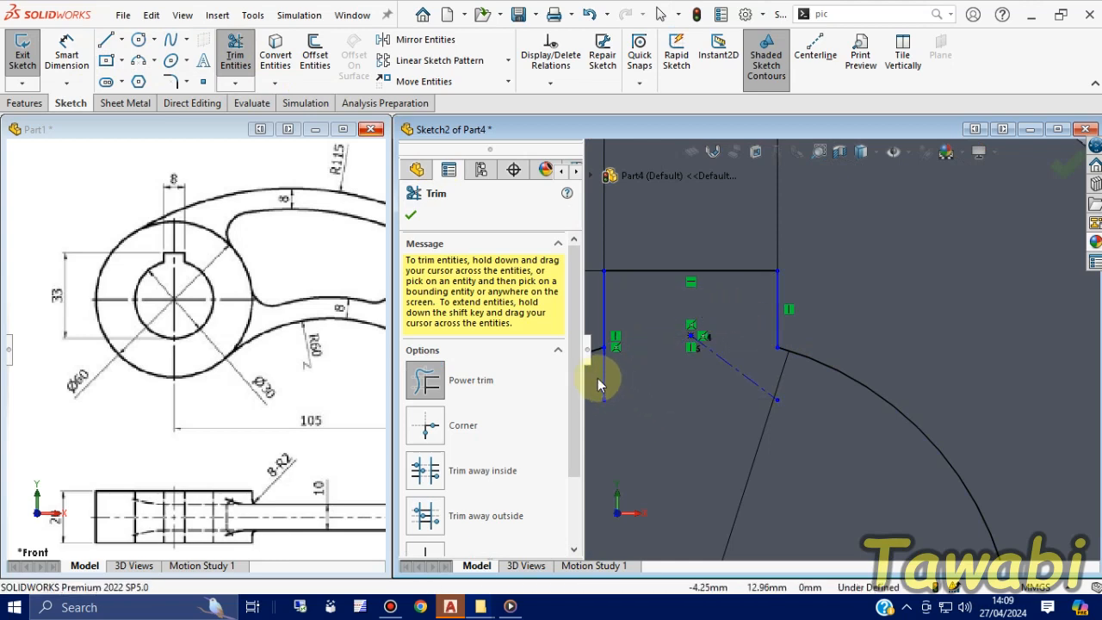
click(236, 53)
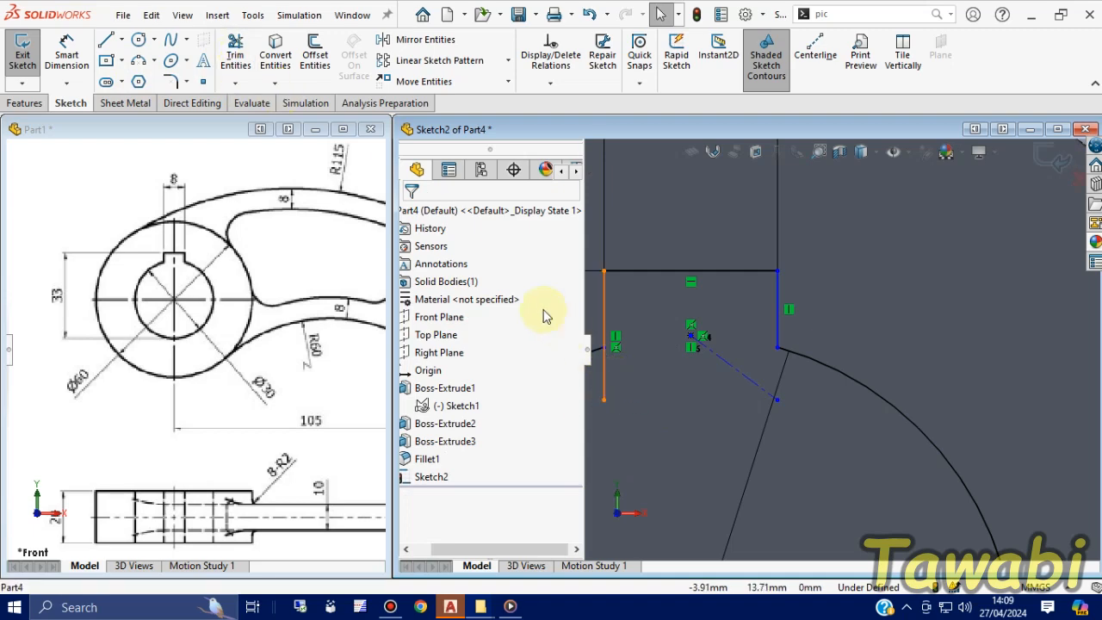
- Trim away the leftover piece of the keyway's left side line that extends into the 30 mm circle
scroll(834, 344, up, 5)
scroll(835, 356, up, 2)
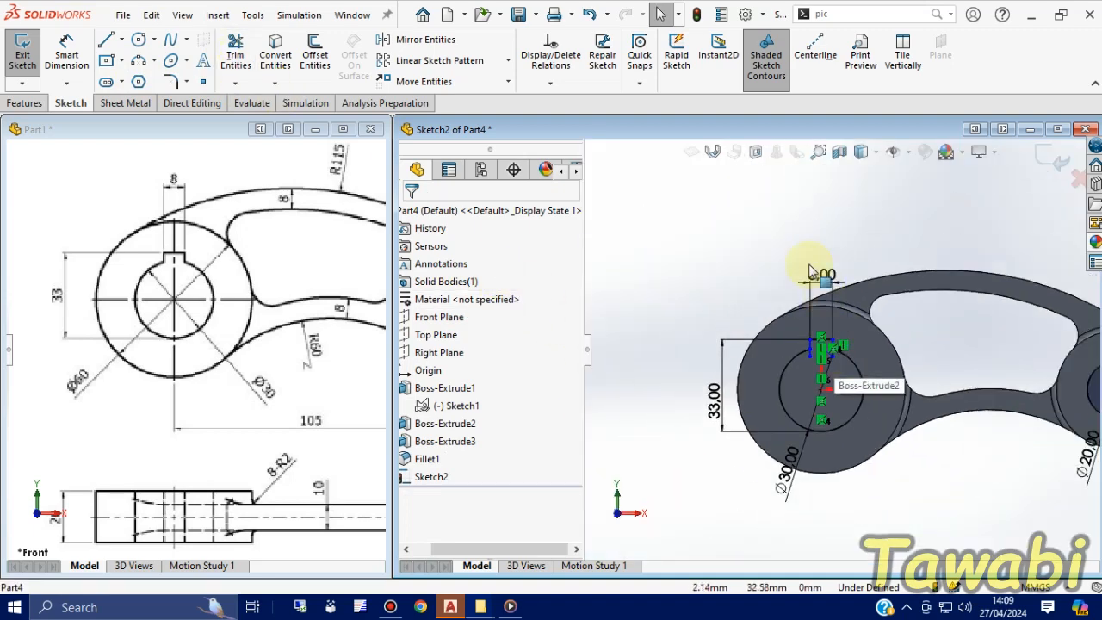
scroll(761, 267, down, 2)
scroll(981, 415, down, 2)
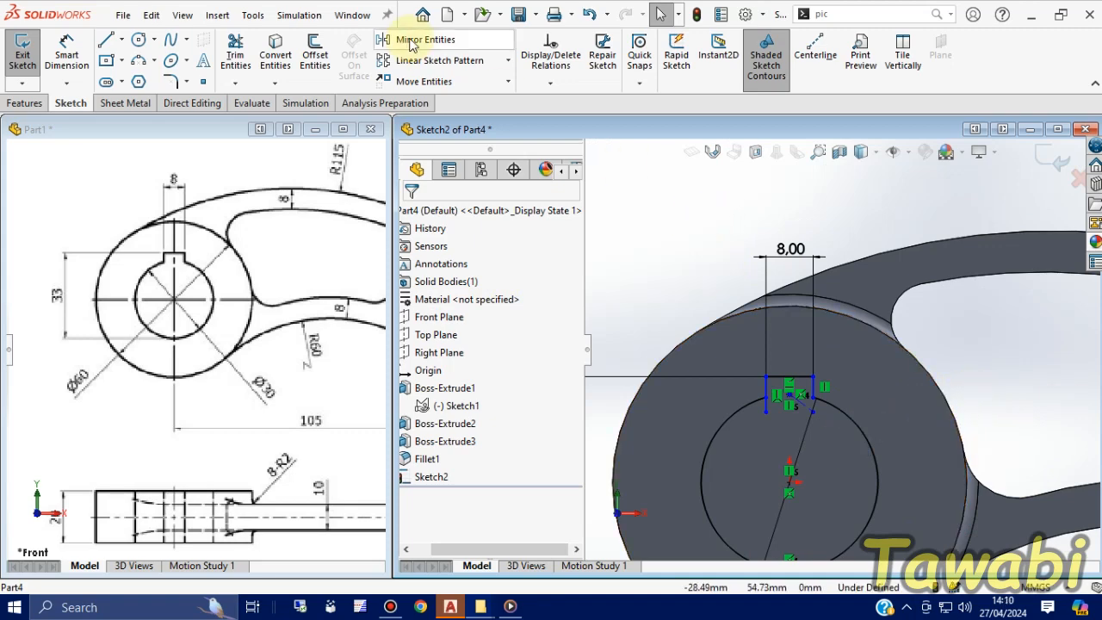
click(245, 50)
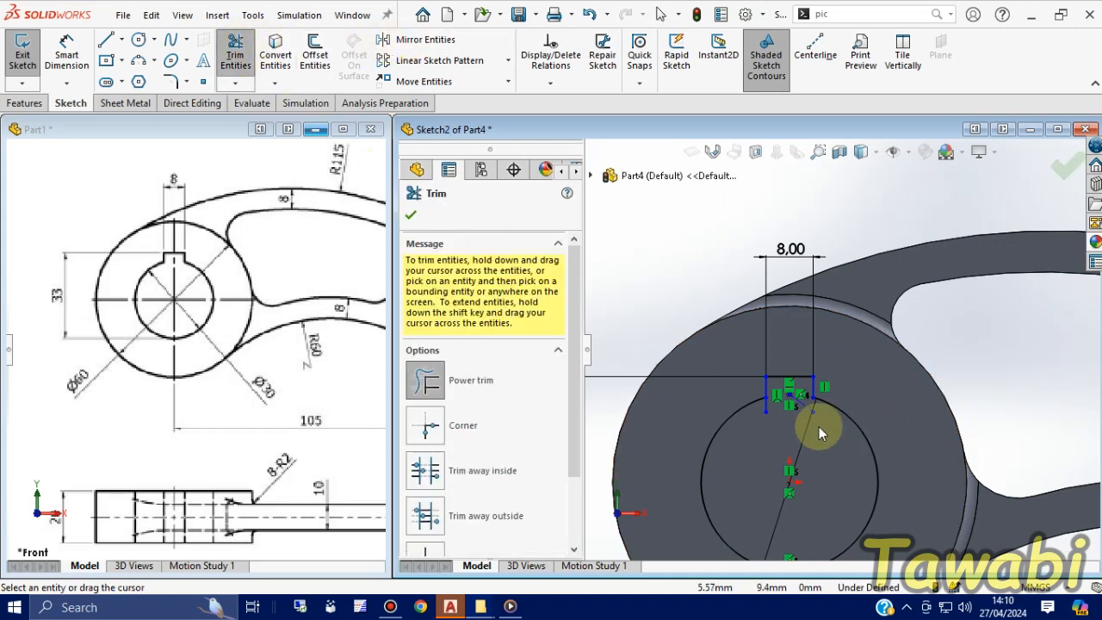
scroll(793, 412, down, 3)
drag(722, 425, 758, 402)
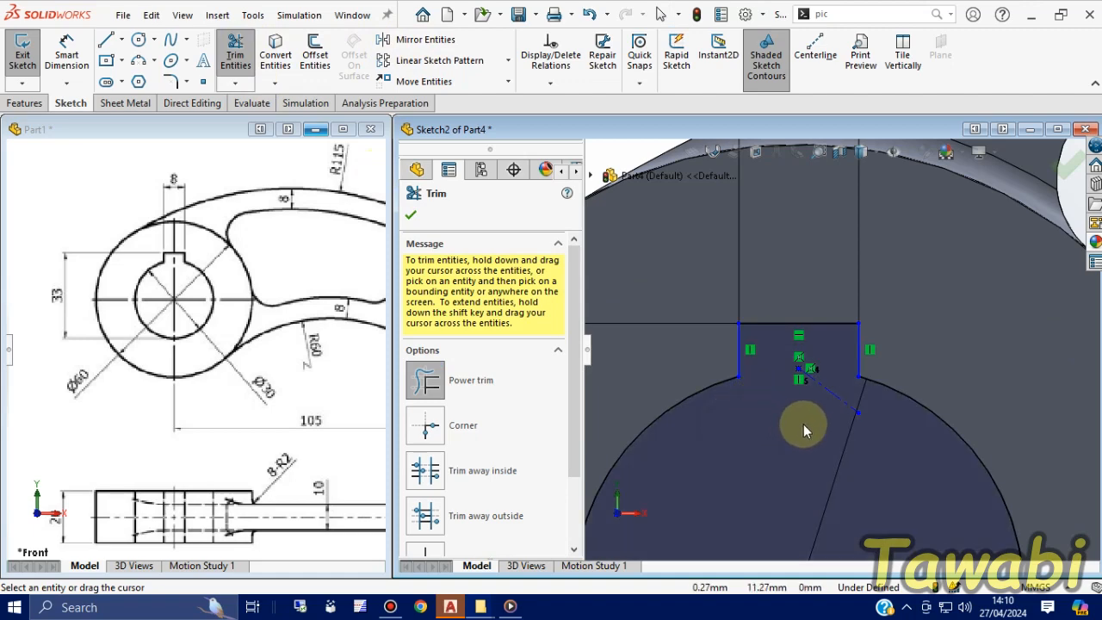
click(408, 216)
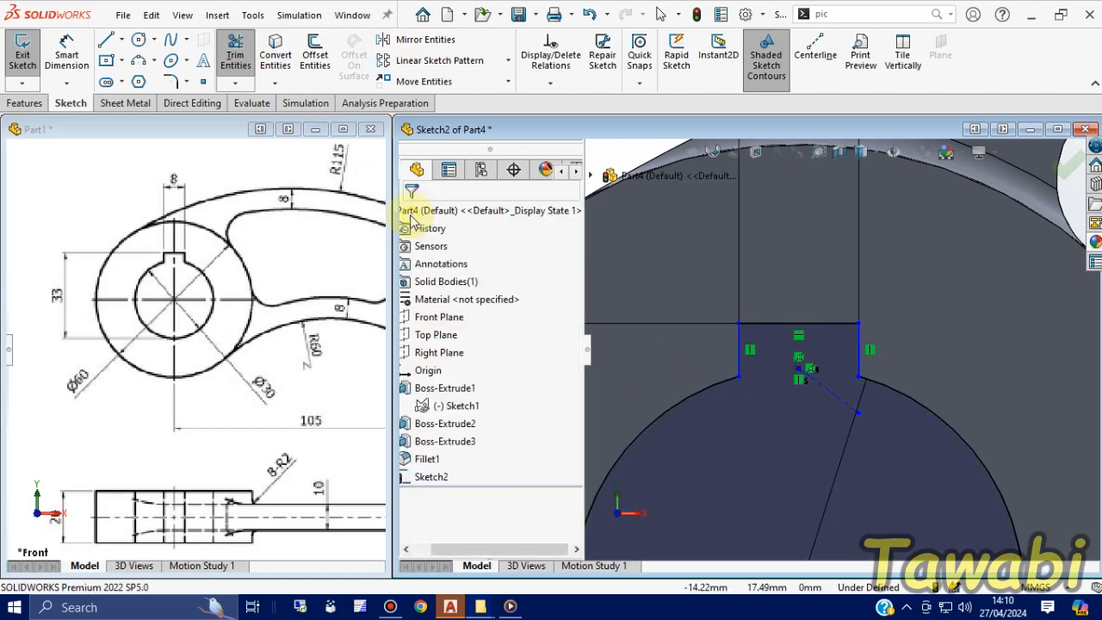
- Cut the 20 mm bore and the keyed 30 mm bore from the sketch with an Extruded Cut set to Through All - Both
scroll(801, 360, up, 5)
middle_drag(782, 363, 891, 475)
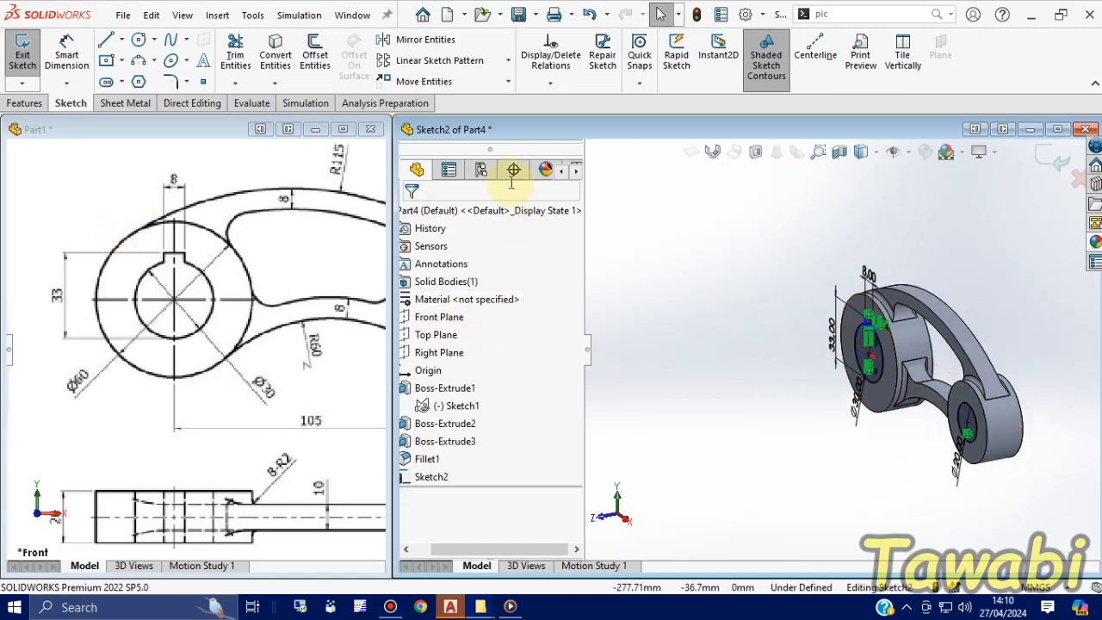
click(25, 104)
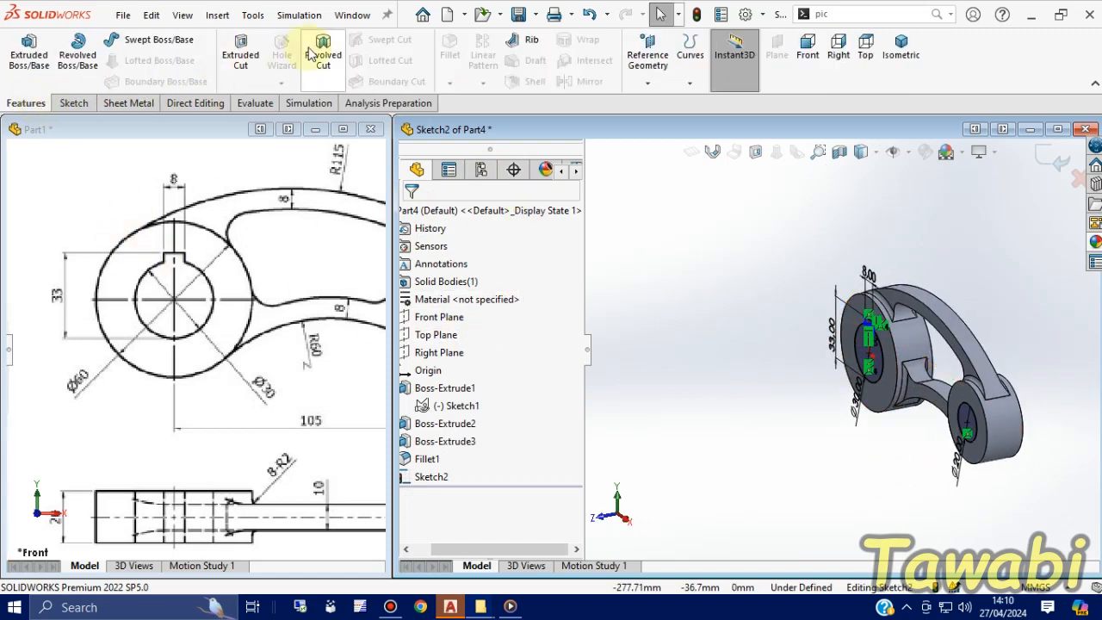
click(240, 52)
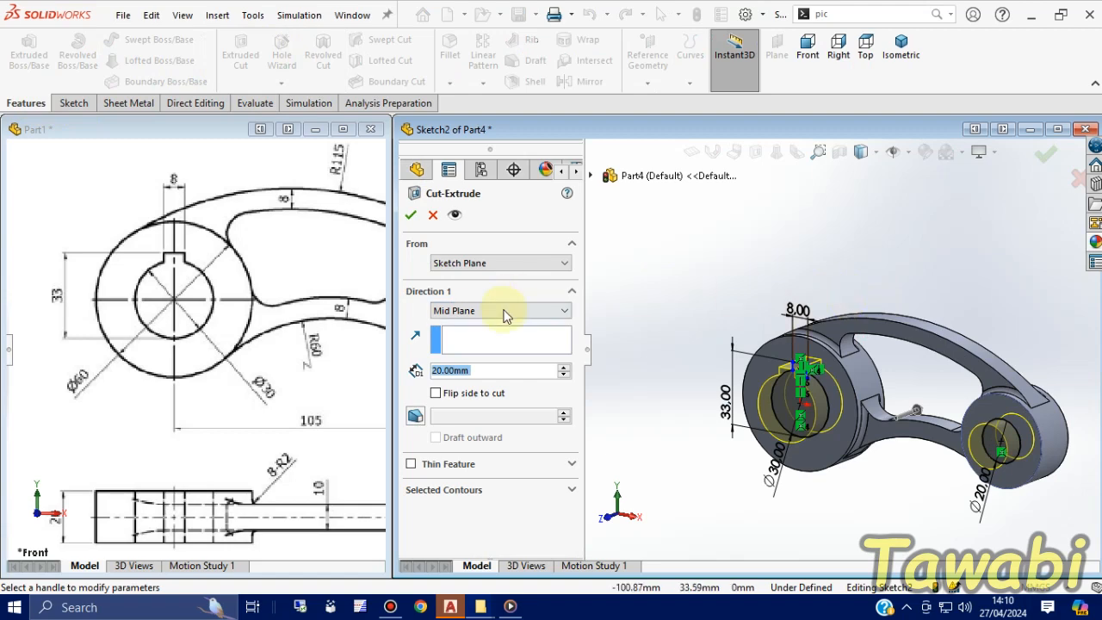
click(506, 312)
click(489, 347)
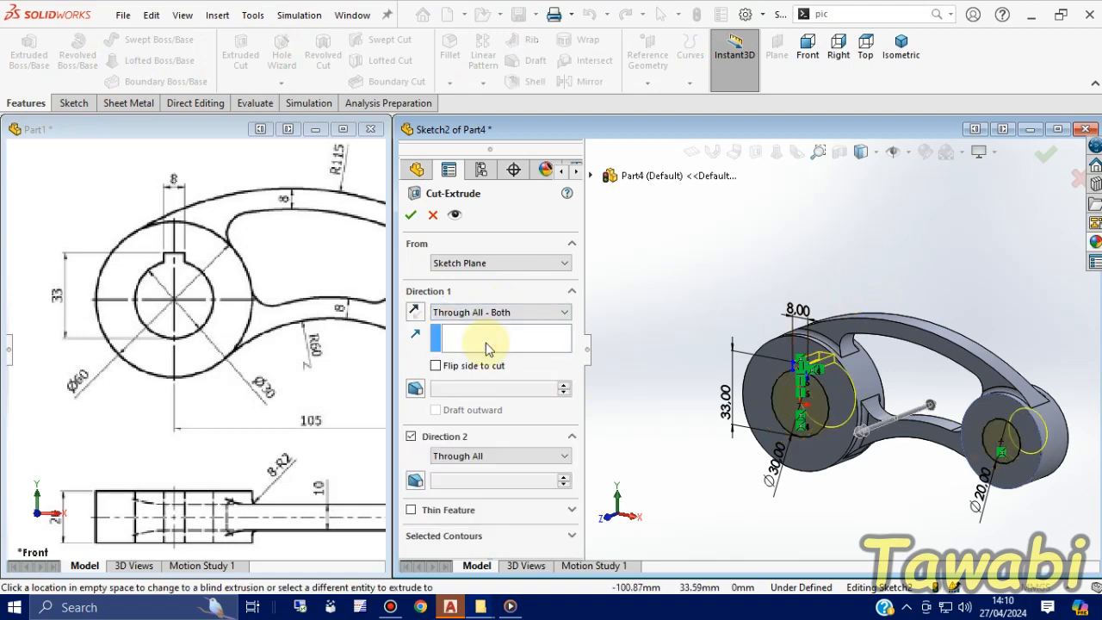
middle_drag(824, 450, 721, 463)
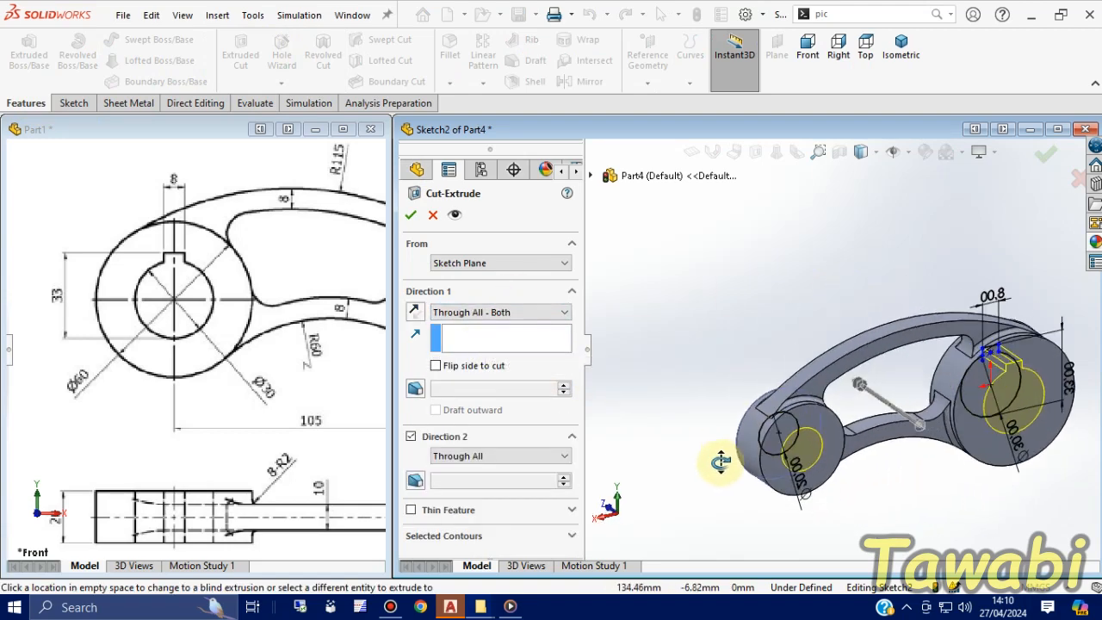
click(411, 217)
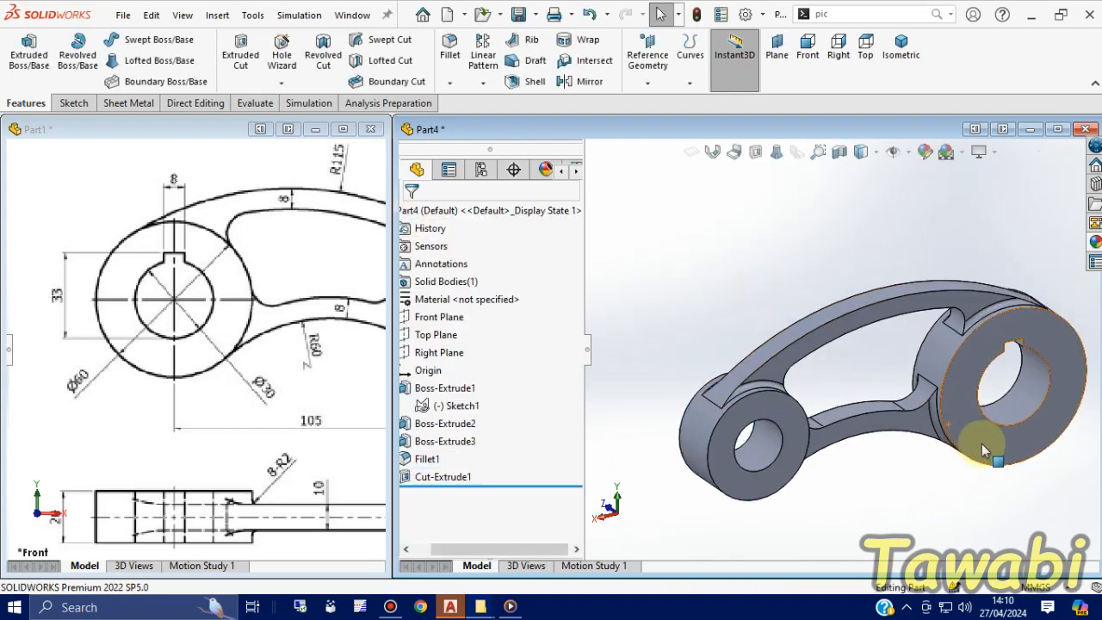
- Select the inner walls of both bores and the three keyway faces, and apply a grey colour to them
middle_drag(805, 348, 743, 407)
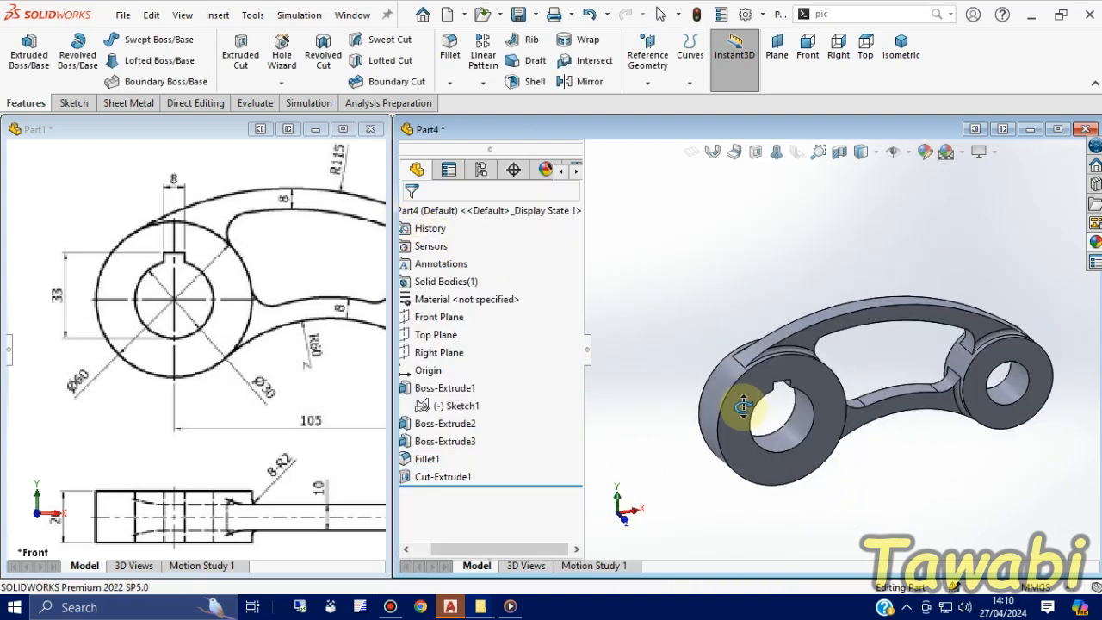
scroll(280, 328, up, 5)
scroll(325, 238, down, 3)
mouse_move(886, 447)
middle_down()
mouse_move(889, 458)
mouse_move(852, 456)
mouse_move(847, 433)
mouse_move(854, 440)
middle_up()
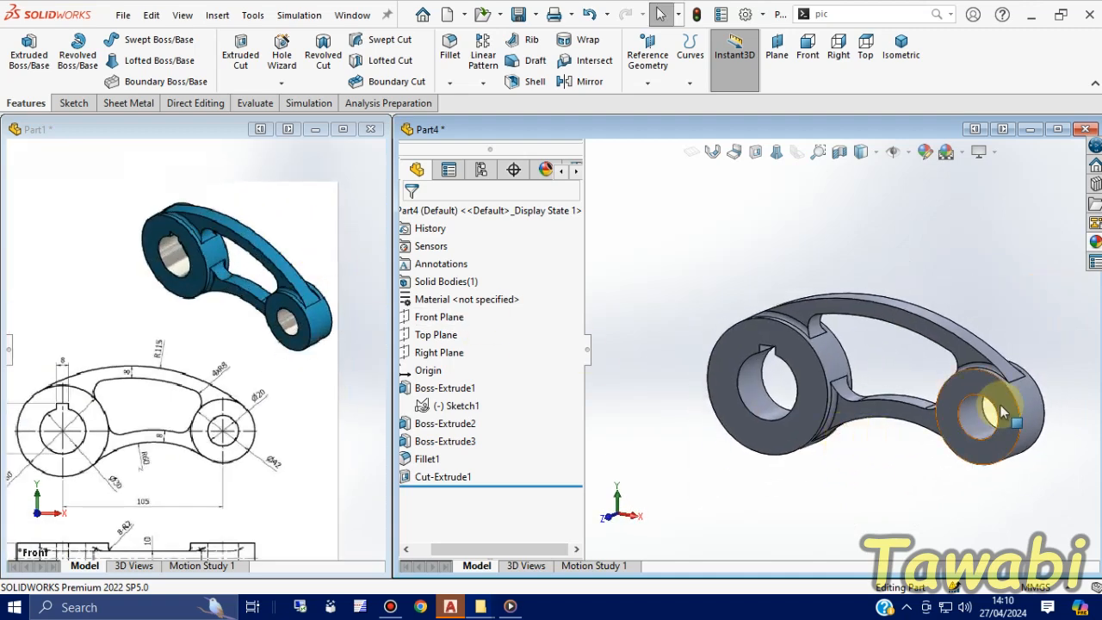
scroll(1001, 412, down, 1)
click(963, 420)
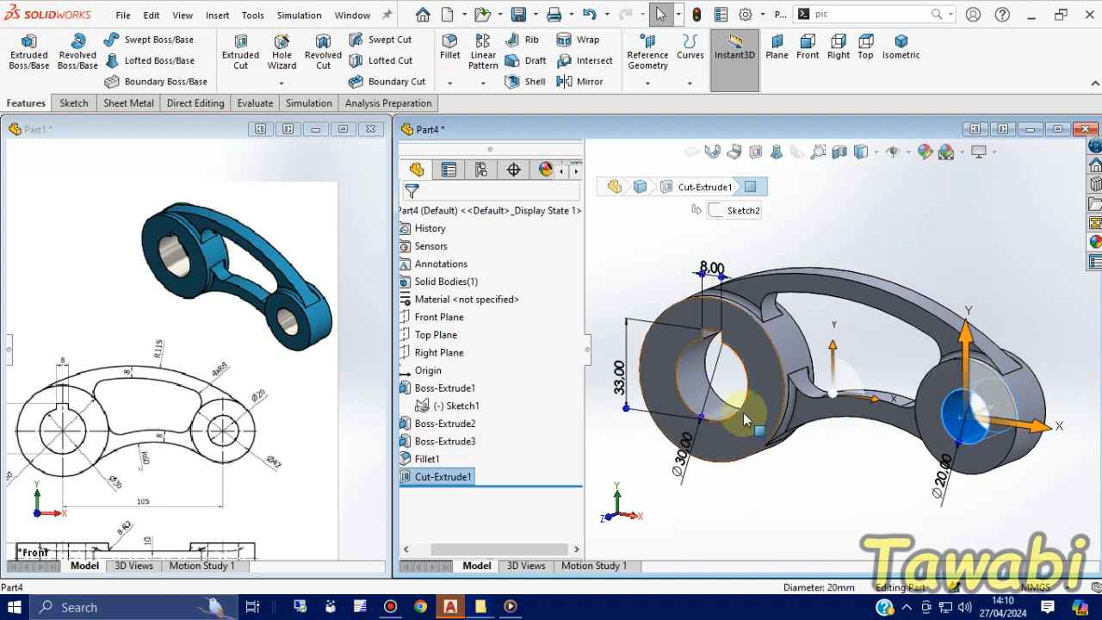
ctrl+click(699, 383)
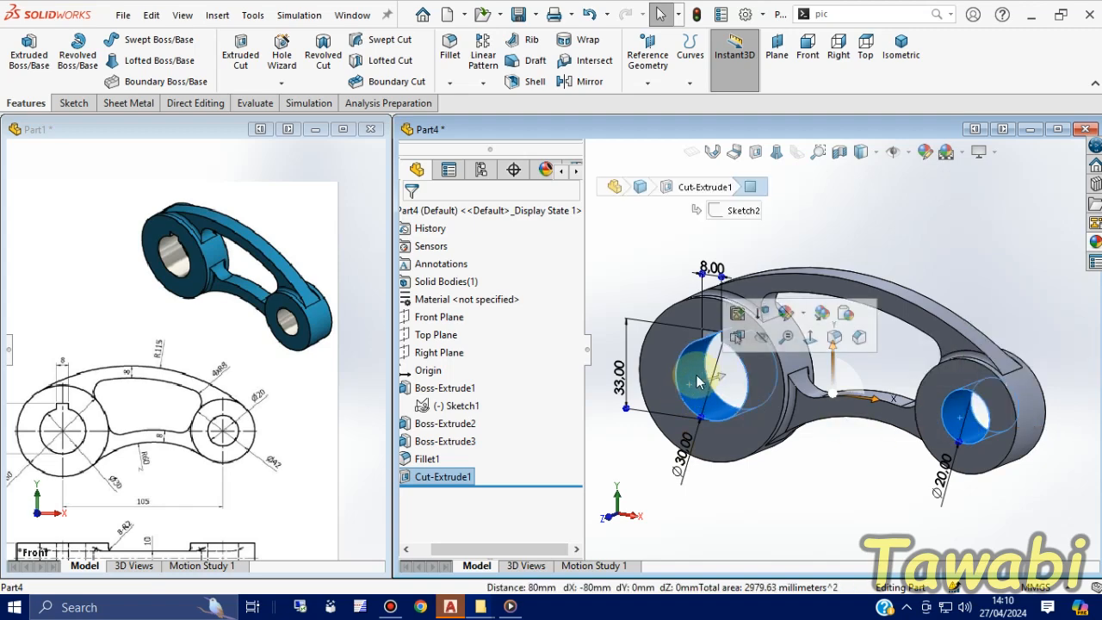
scroll(707, 370, down, 3)
mouse_move(775, 369)
middle_down()
mouse_move(853, 423)
mouse_move(887, 295)
mouse_move(793, 362)
middle_up()
scroll(743, 374, down, 3)
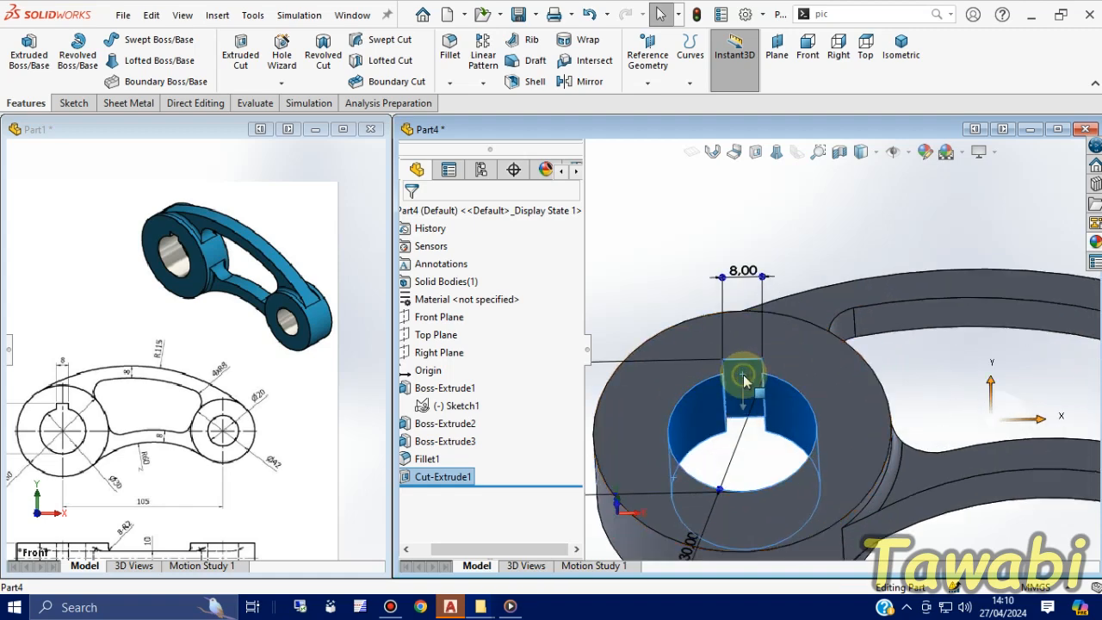
click(743, 379)
mouse_move(867, 333)
middle_down()
mouse_move(795, 413)
mouse_move(892, 445)
mouse_move(913, 422)
middle_up()
scroll(738, 413, up, 3)
click(852, 383)
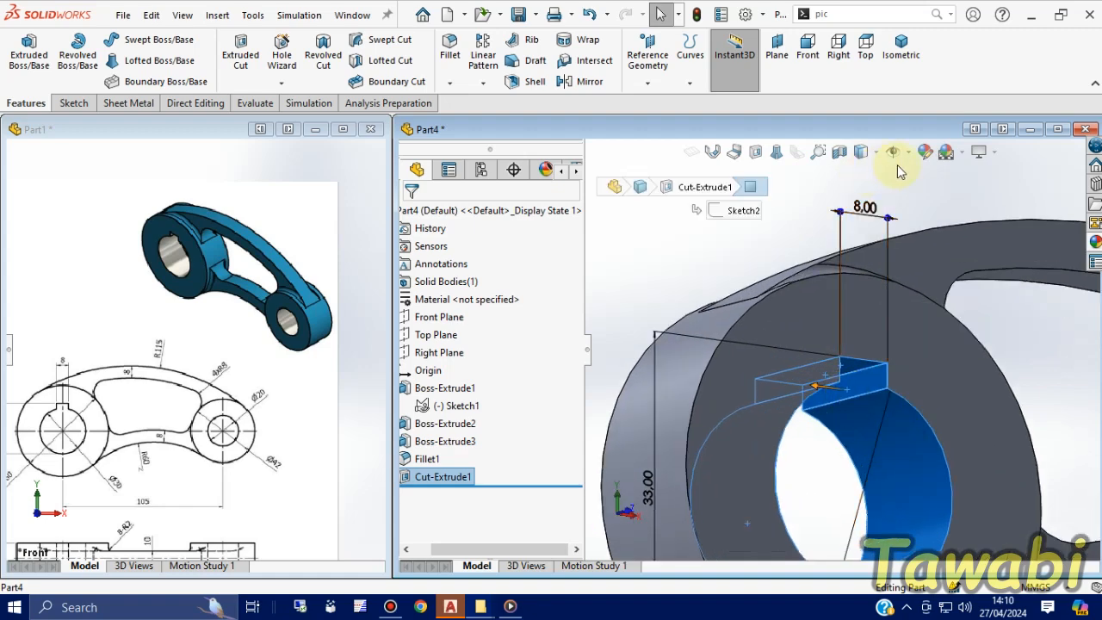
click(923, 153)
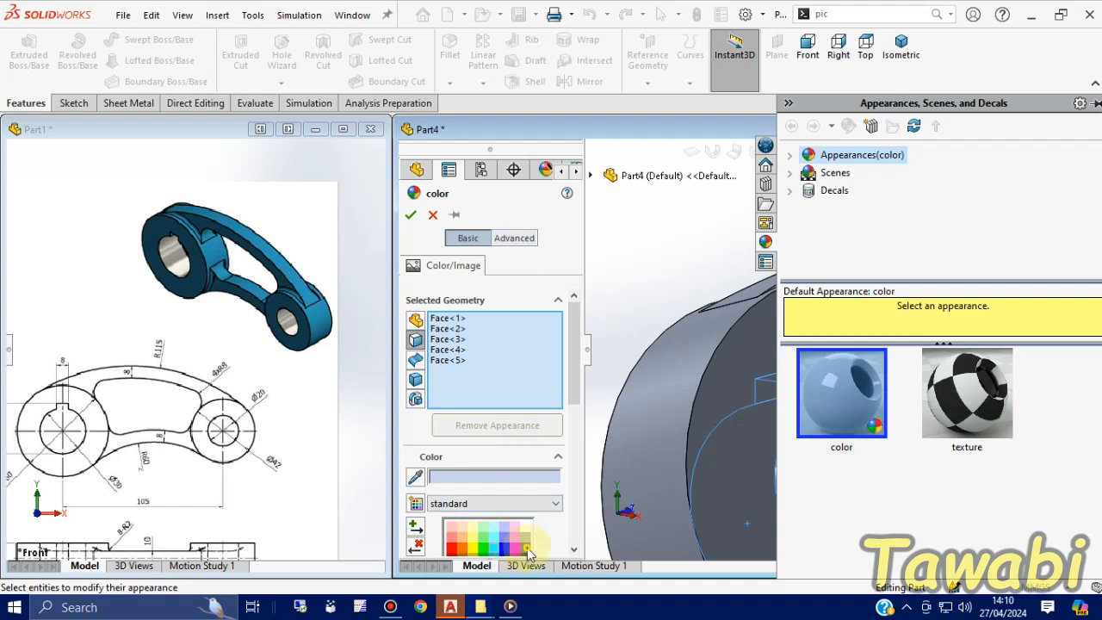
click(411, 215)
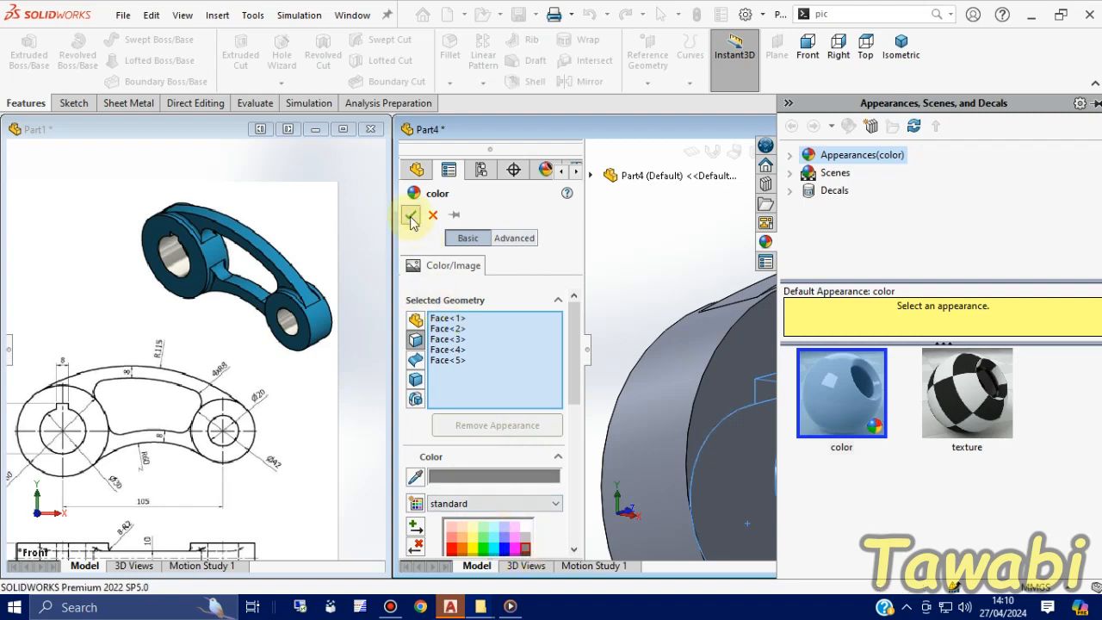
- Apply a light red colour from the standard swatches to the whole part
scroll(677, 259, up, 5)
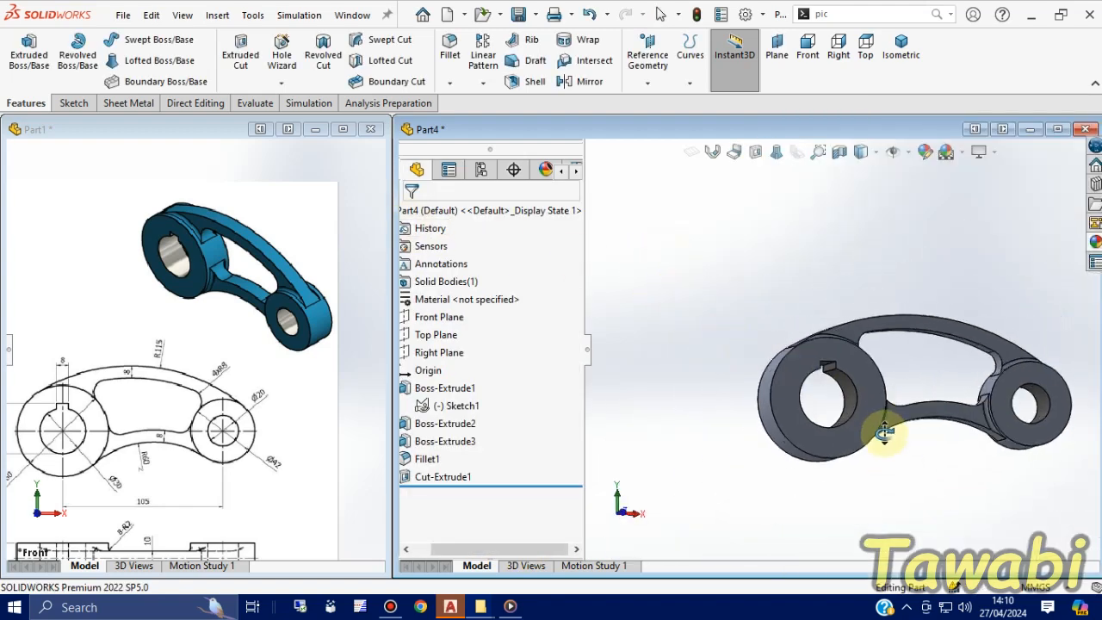
scroll(1021, 438, down, 3)
middle_drag(1022, 438, 924, 245)
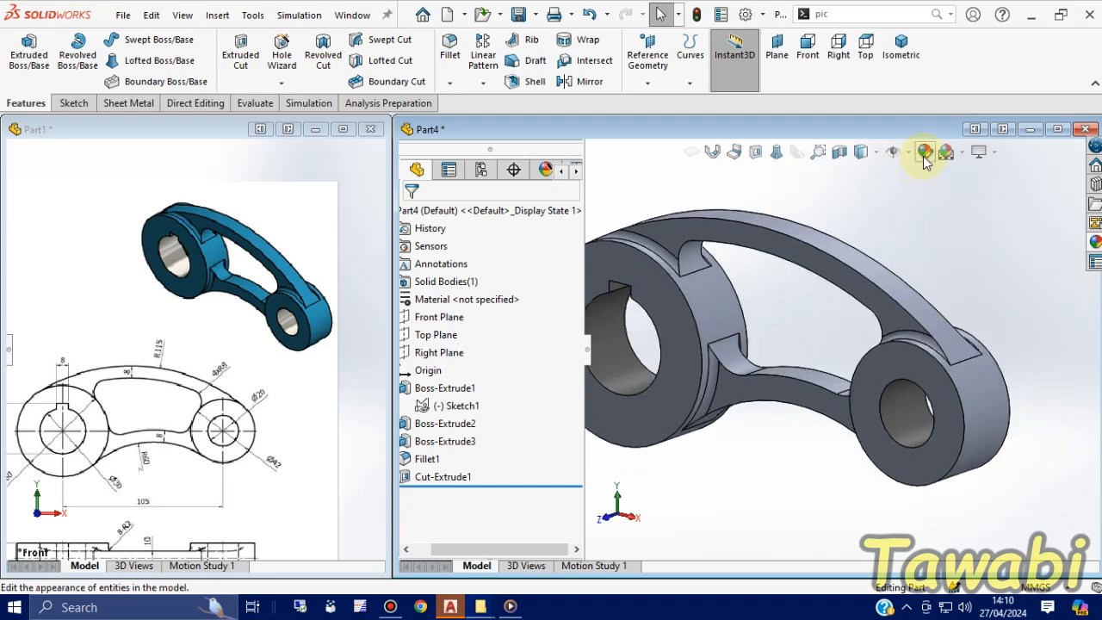
click(925, 270)
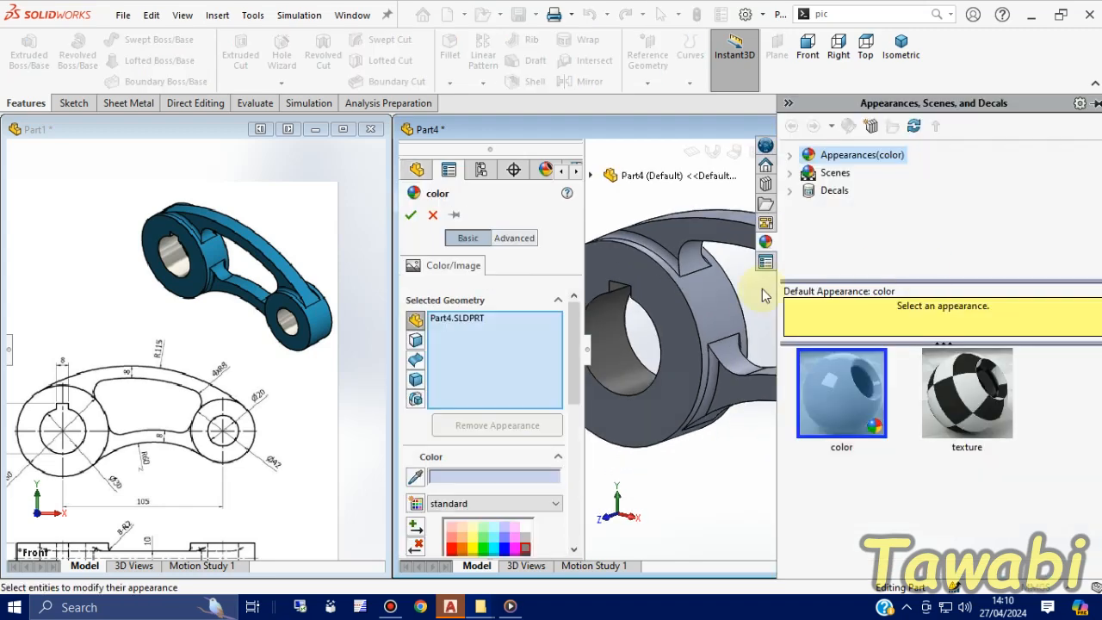
click(473, 528)
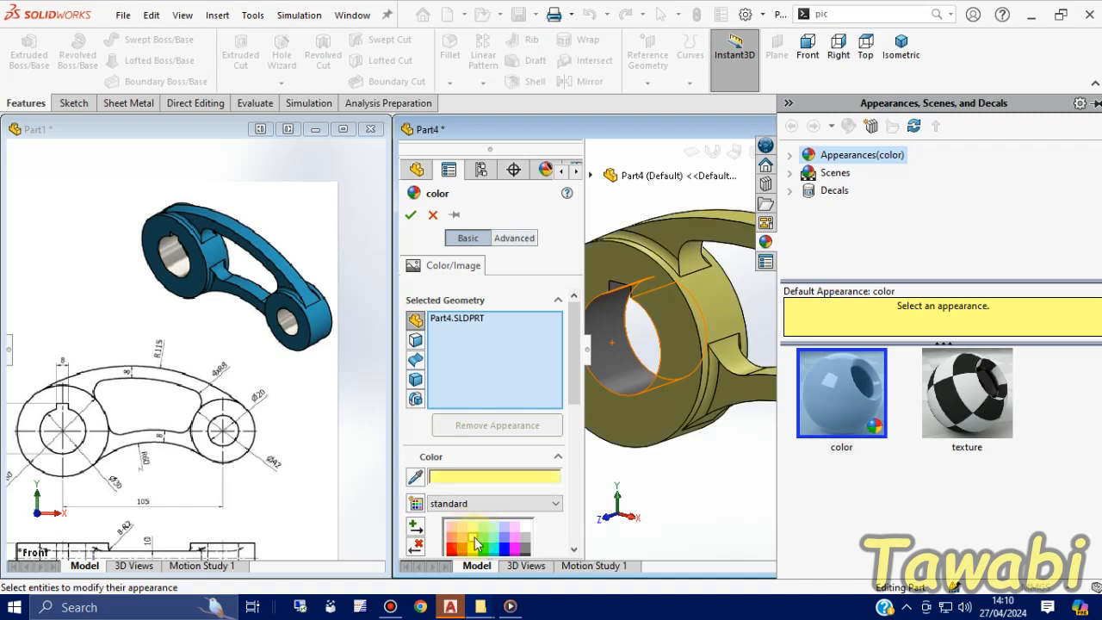
click(453, 540)
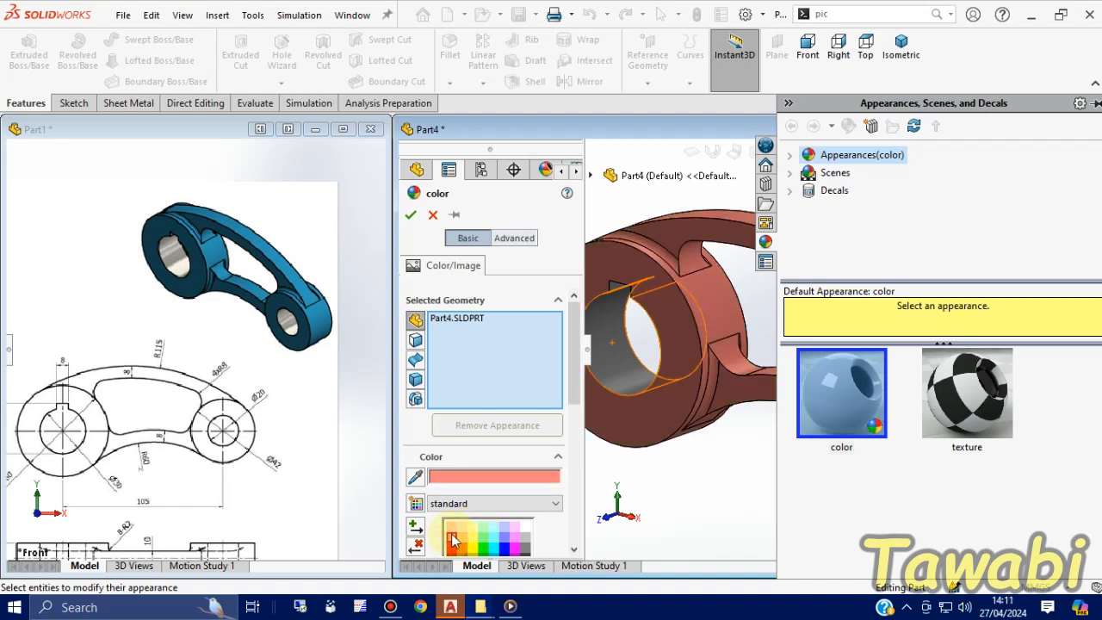
click(410, 216)
- Maximize the part's window and examine the finished arm from the front and the back
key(f)
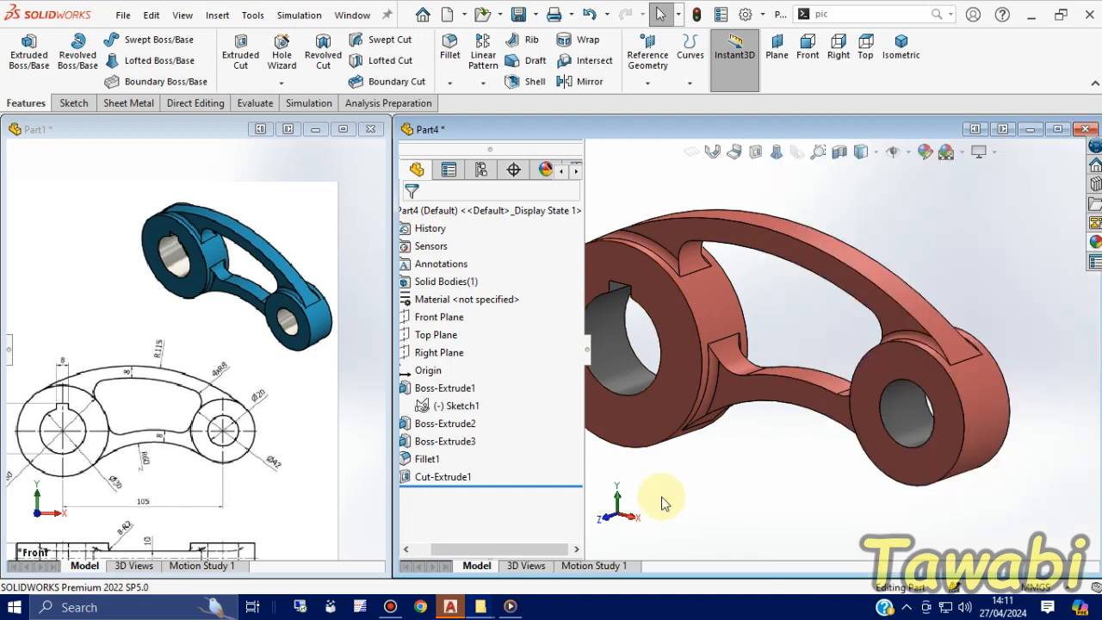
click(1058, 133)
middle_drag(591, 370, 687, 385)
middle_drag(620, 445, 758, 443)
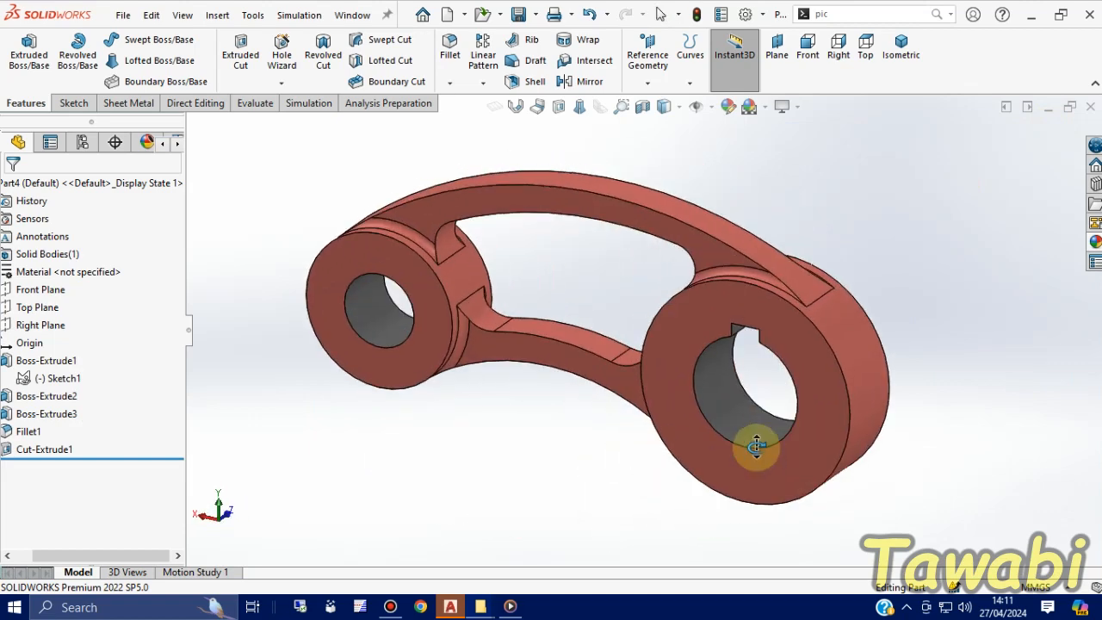